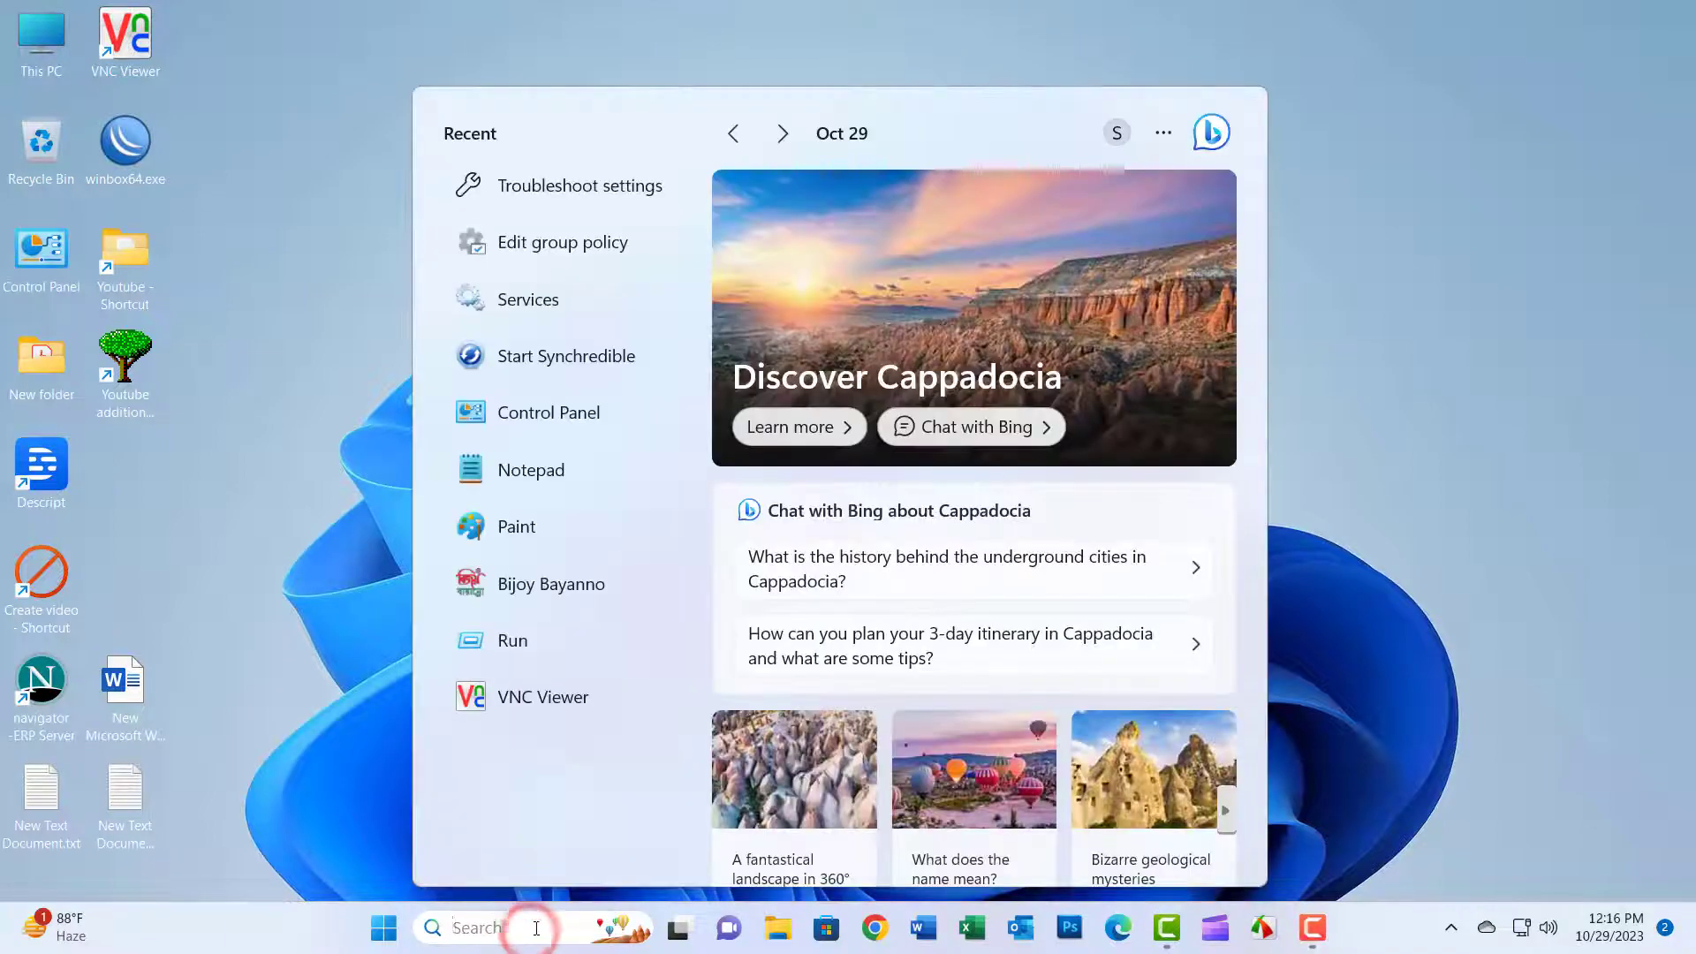
- Open \\192.168.1.25 through Run and try connecting to its shared HP LaserJet P2050 printer
type("run")
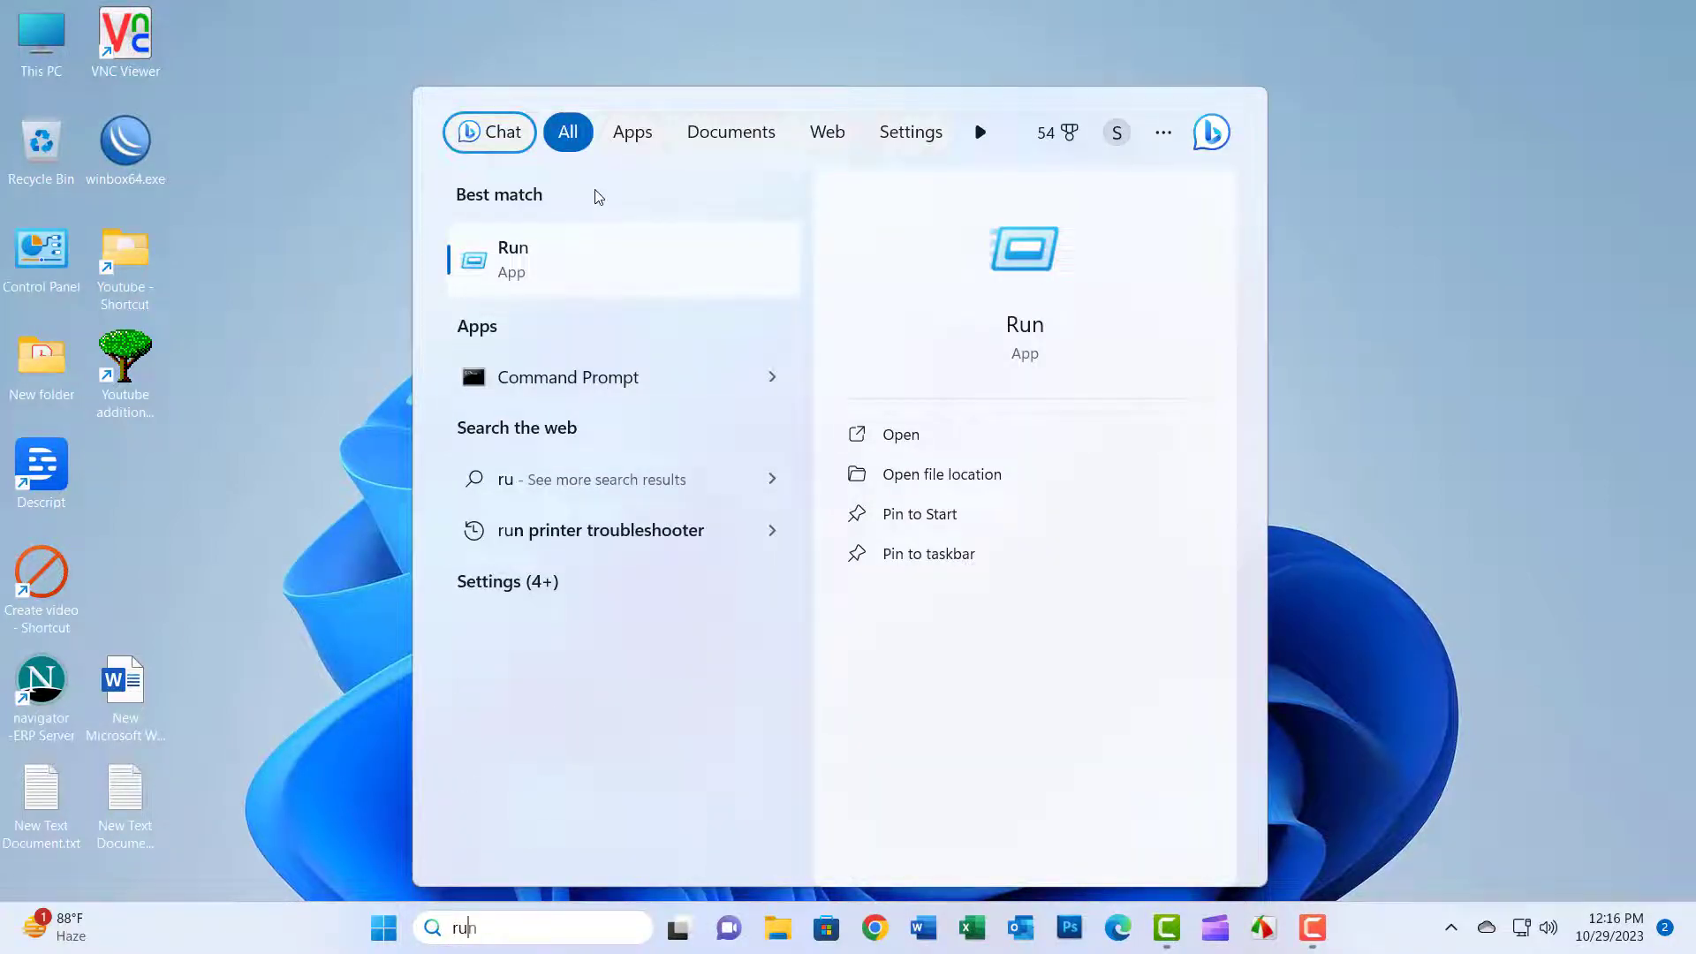
left_click(532, 256)
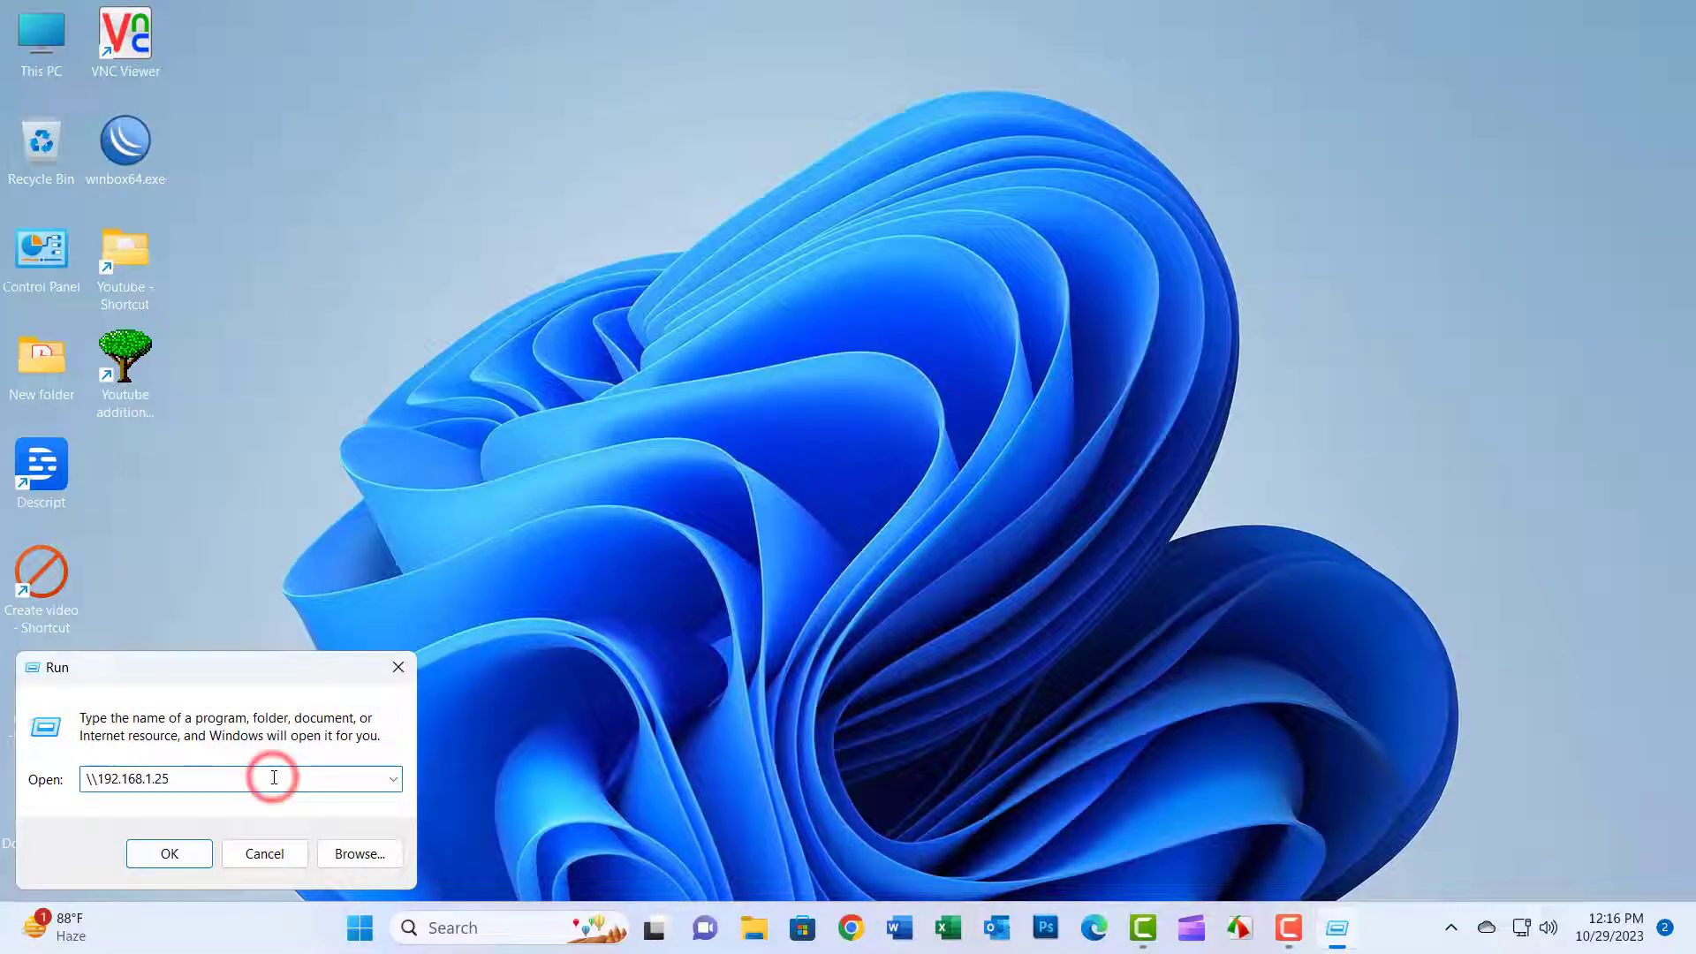
left_click(171, 853)
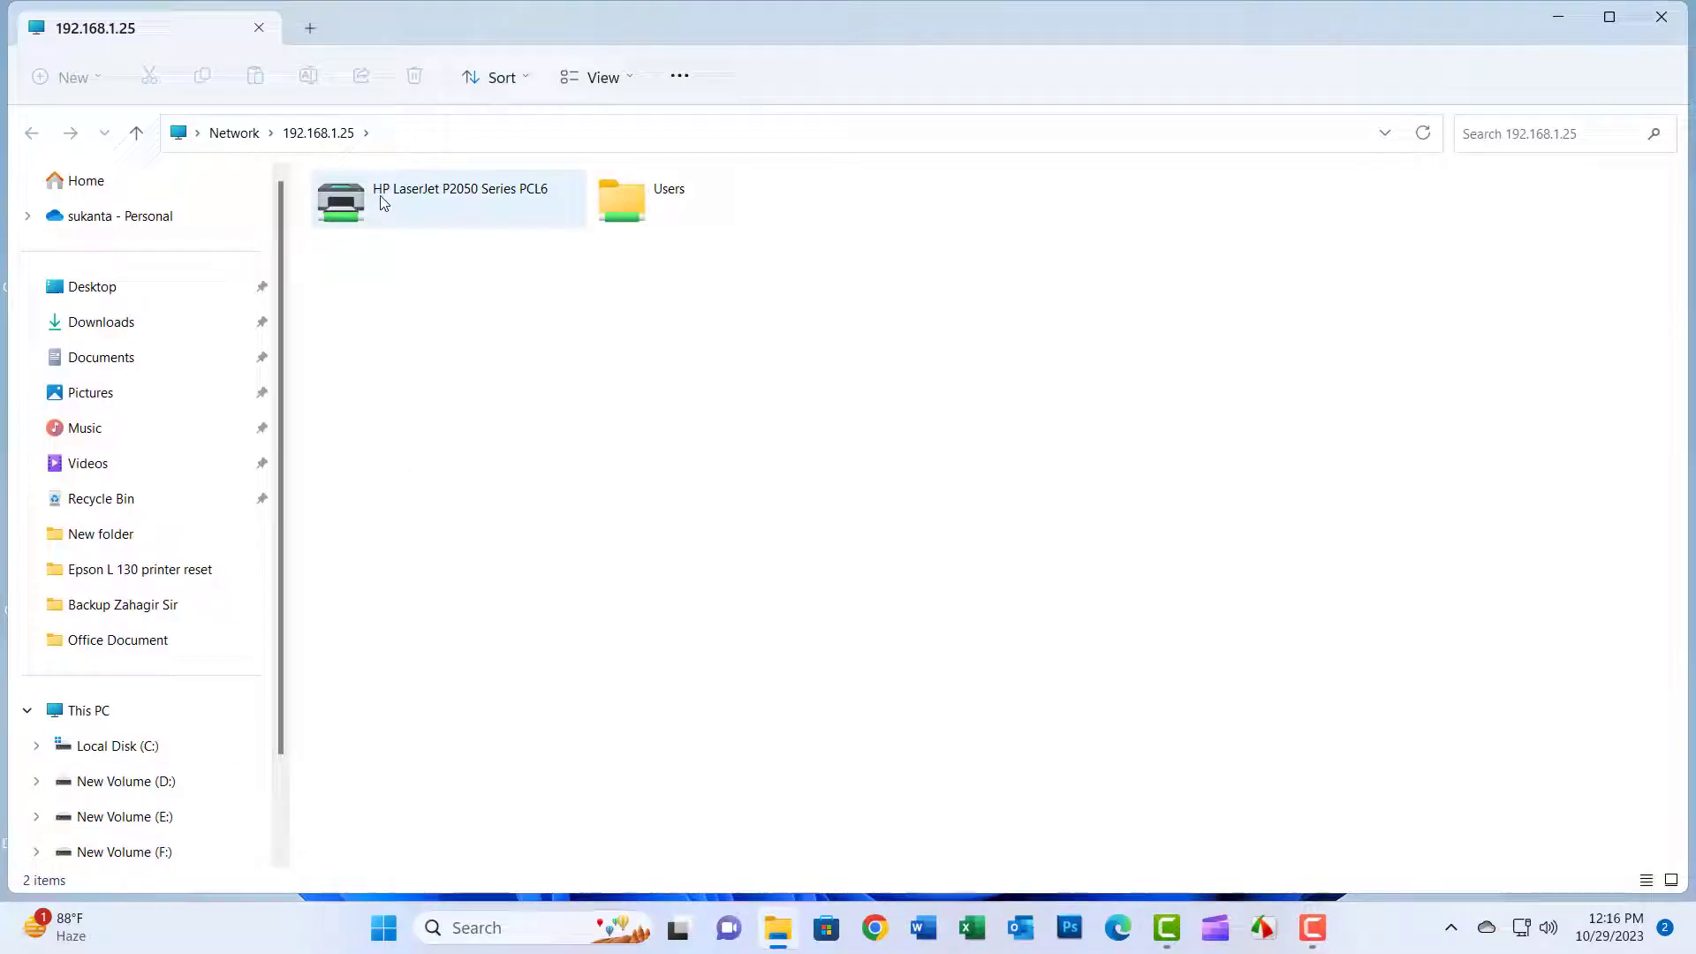
right_click(382, 202)
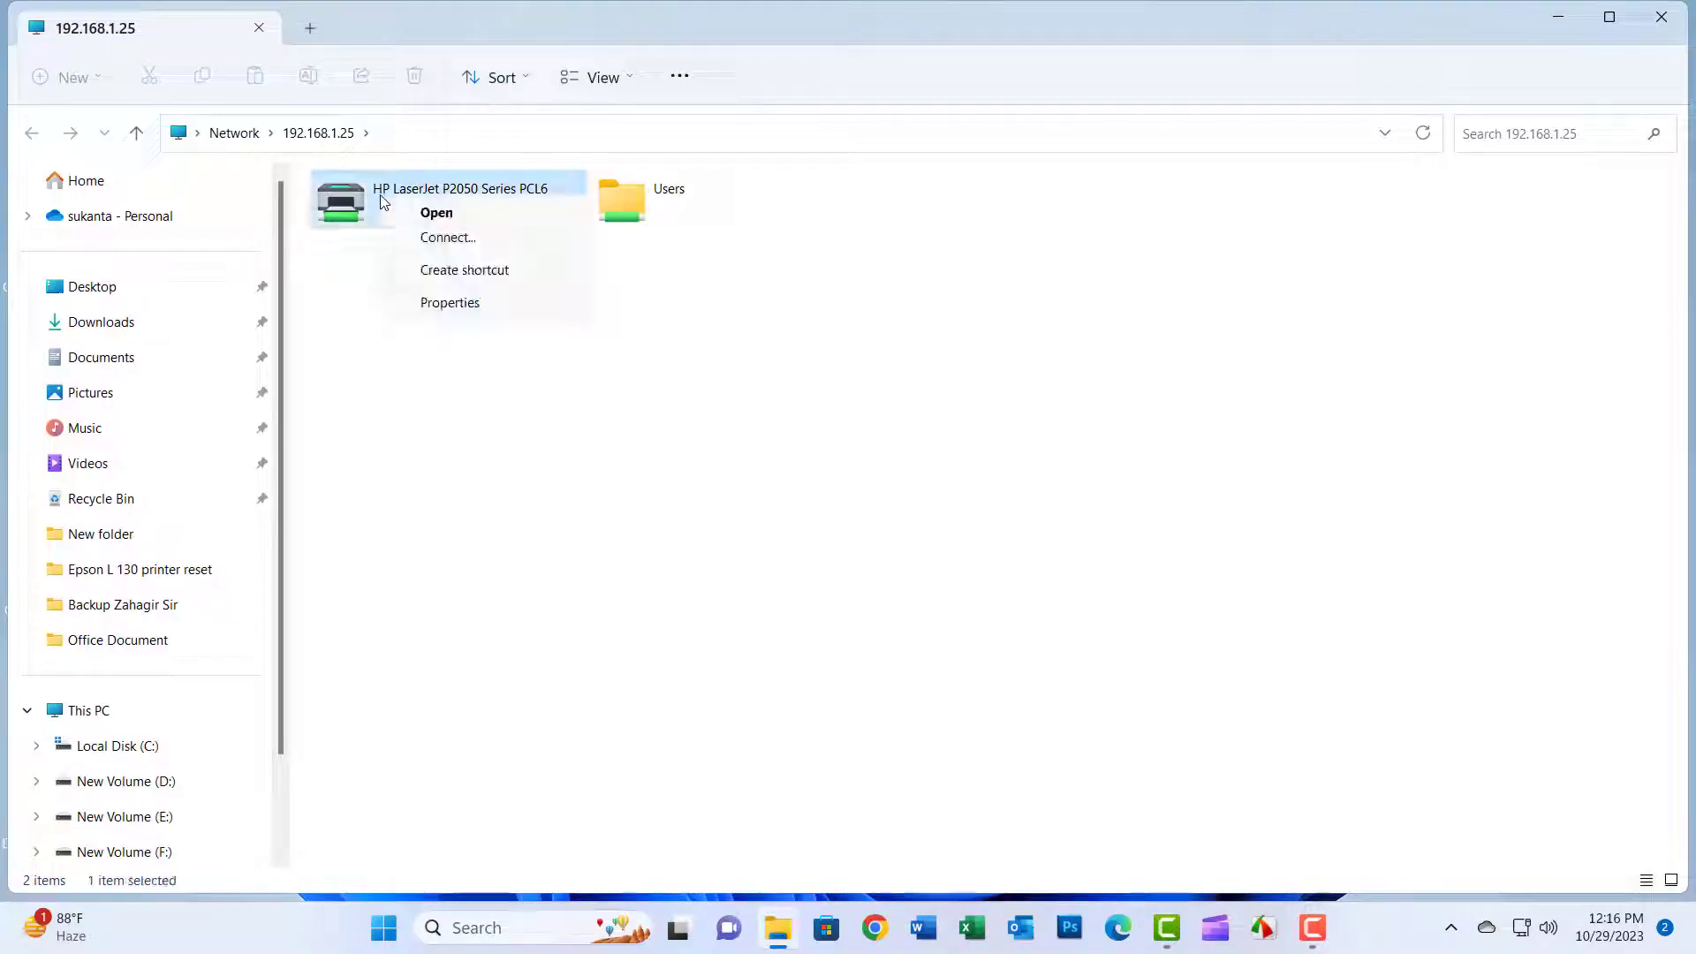
left_click(460, 238)
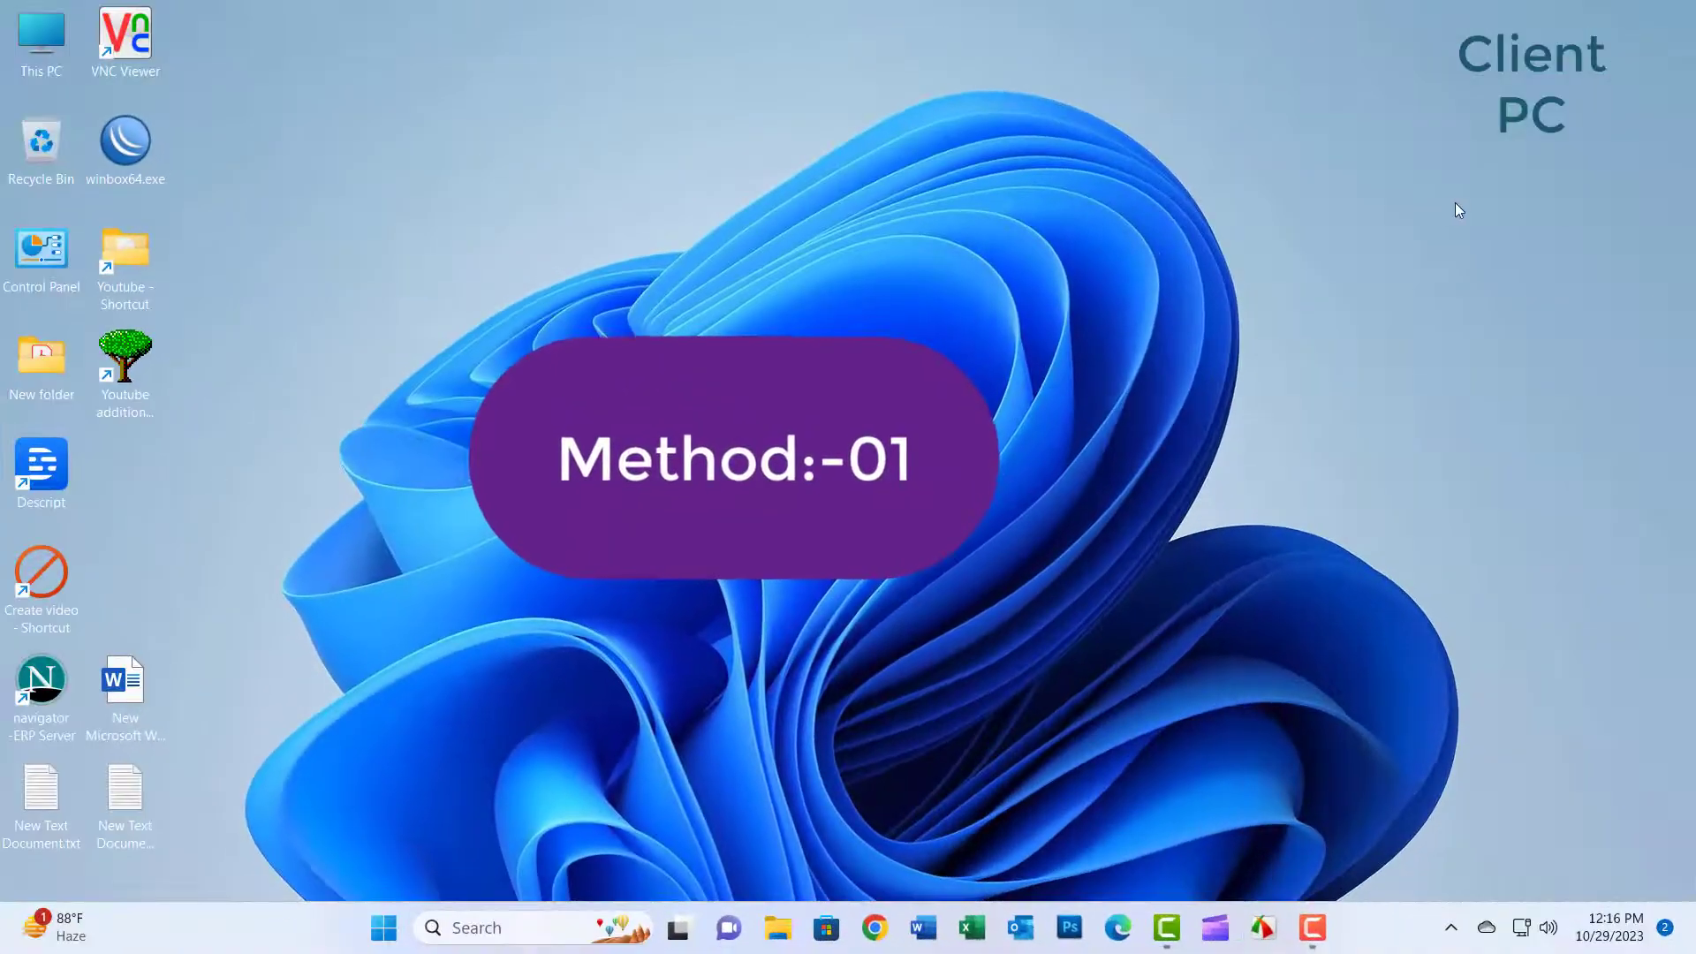
- Open the Services console from a 'service' search
left_click(499, 925)
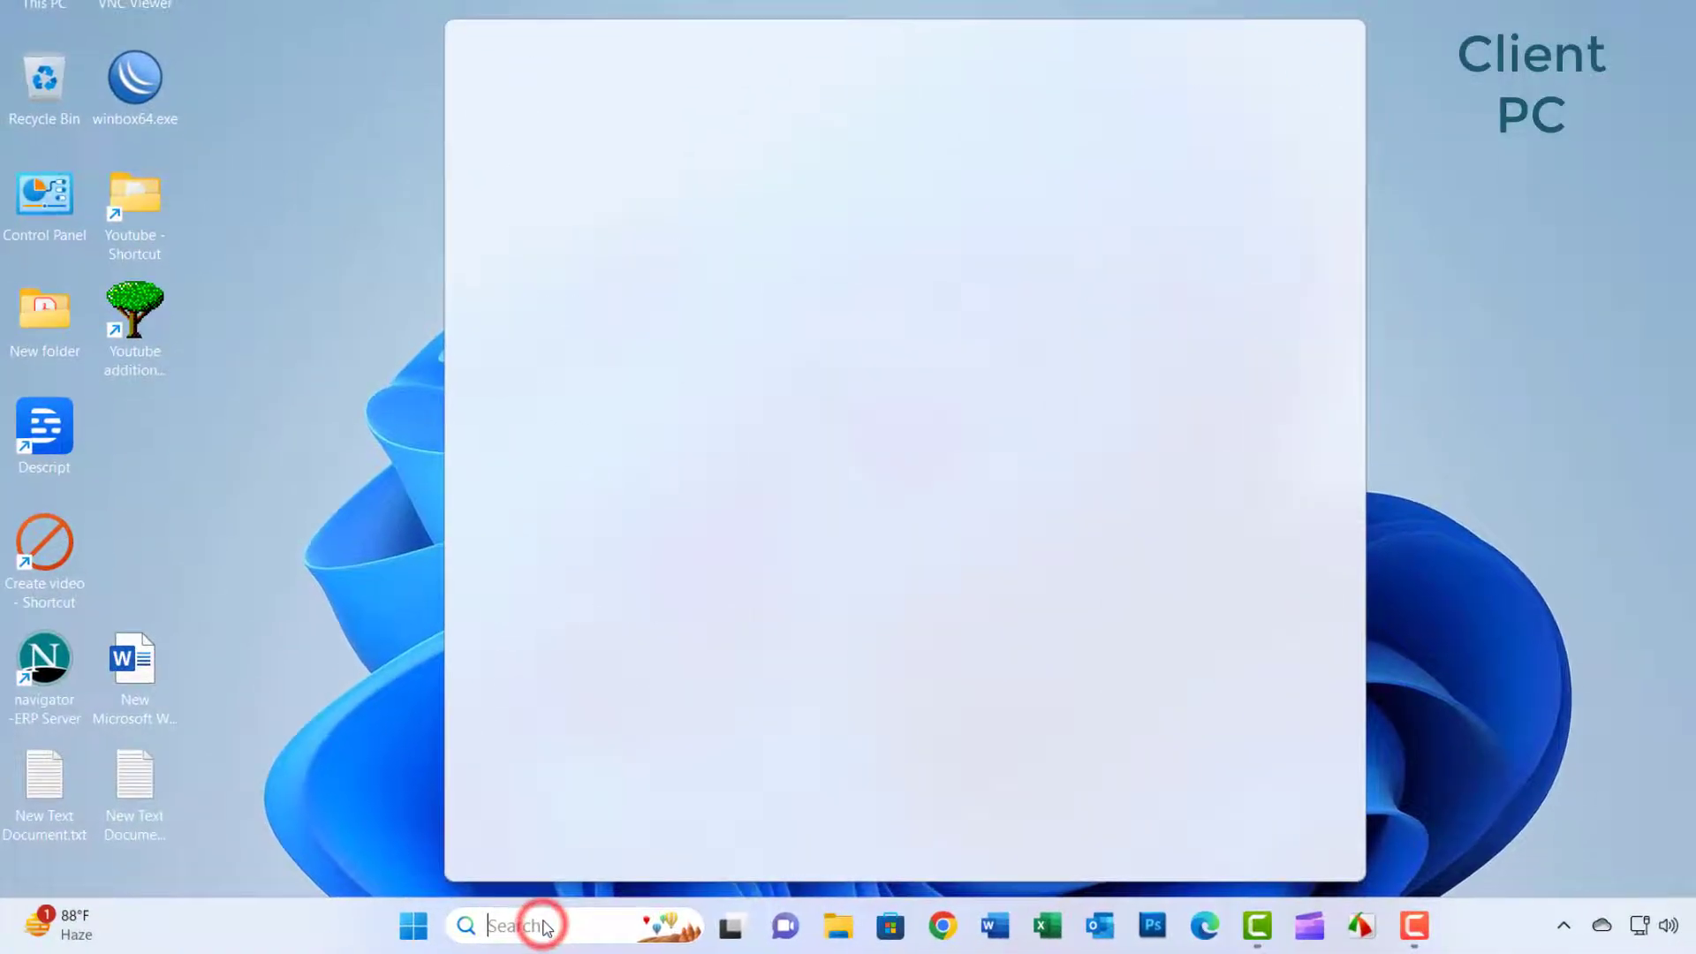
type("service")
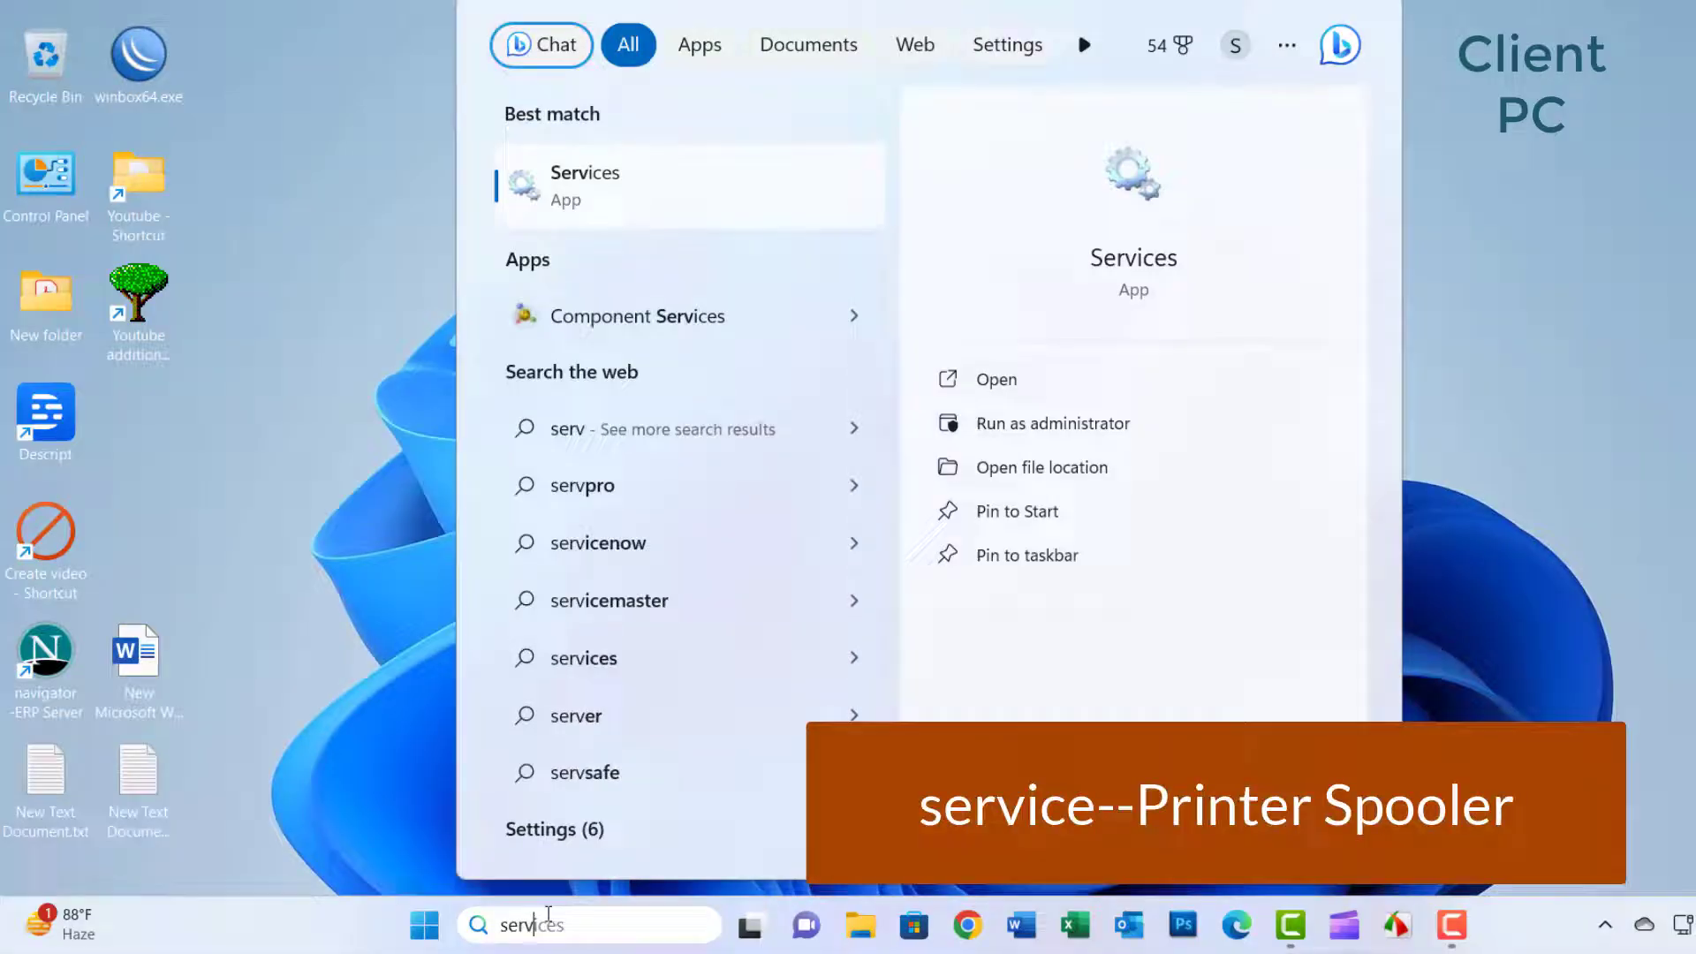
left_click(568, 196)
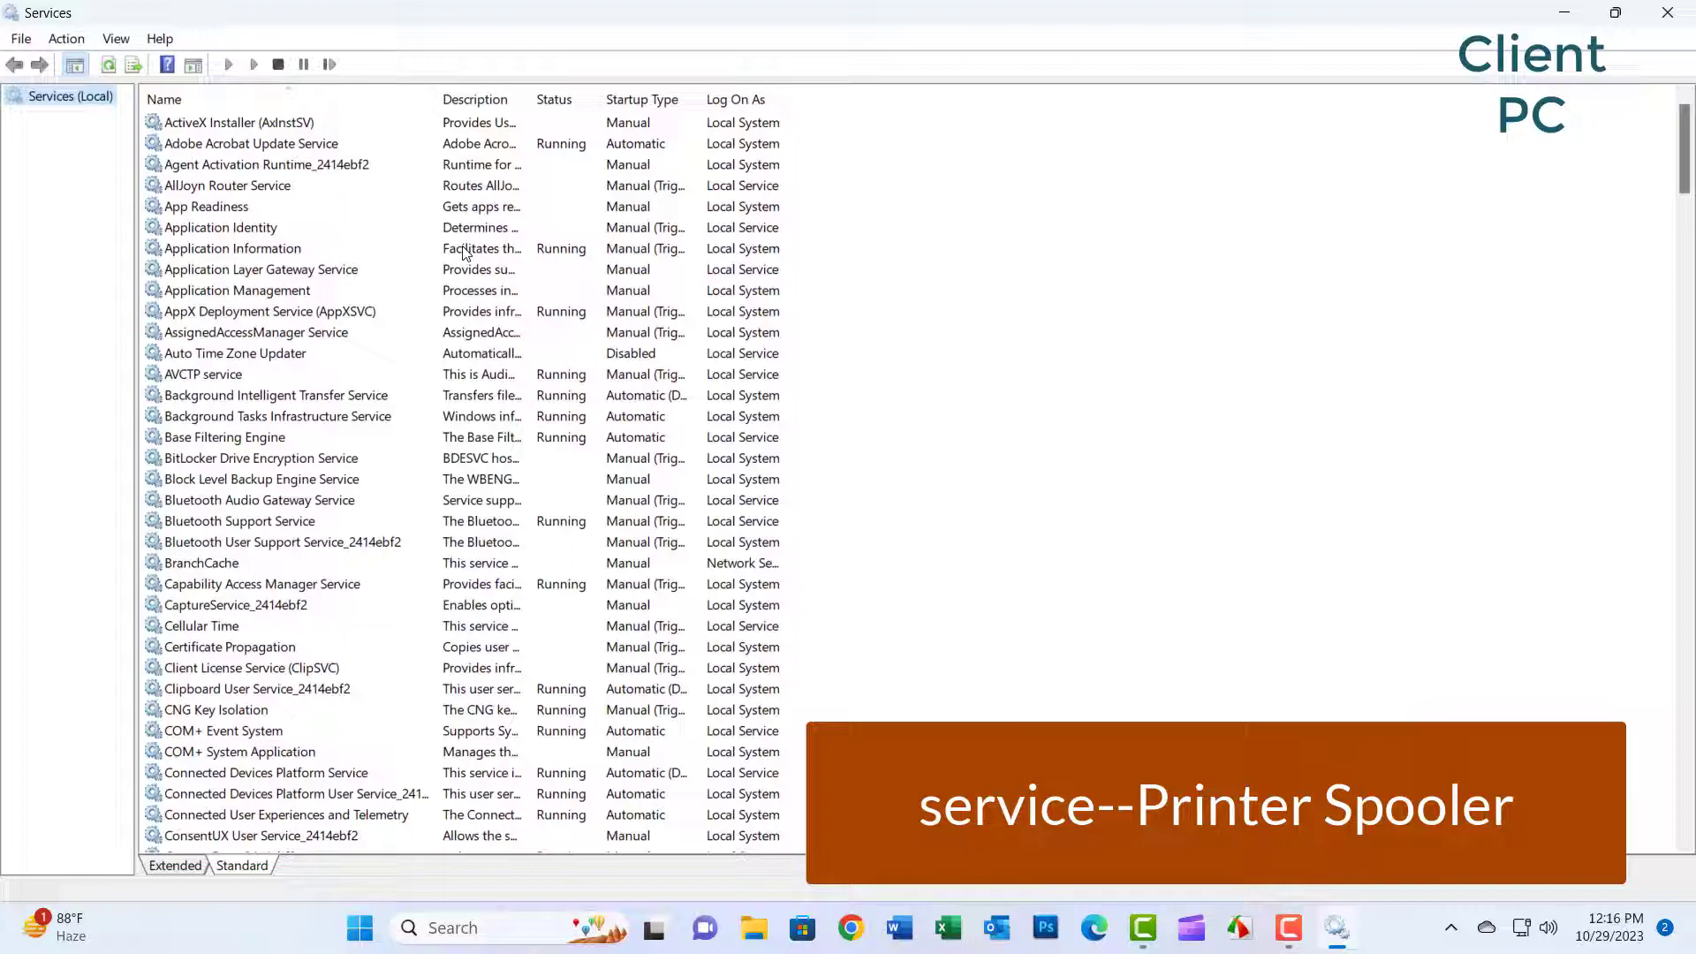
left_click_drag(1686, 142, 1691, 502)
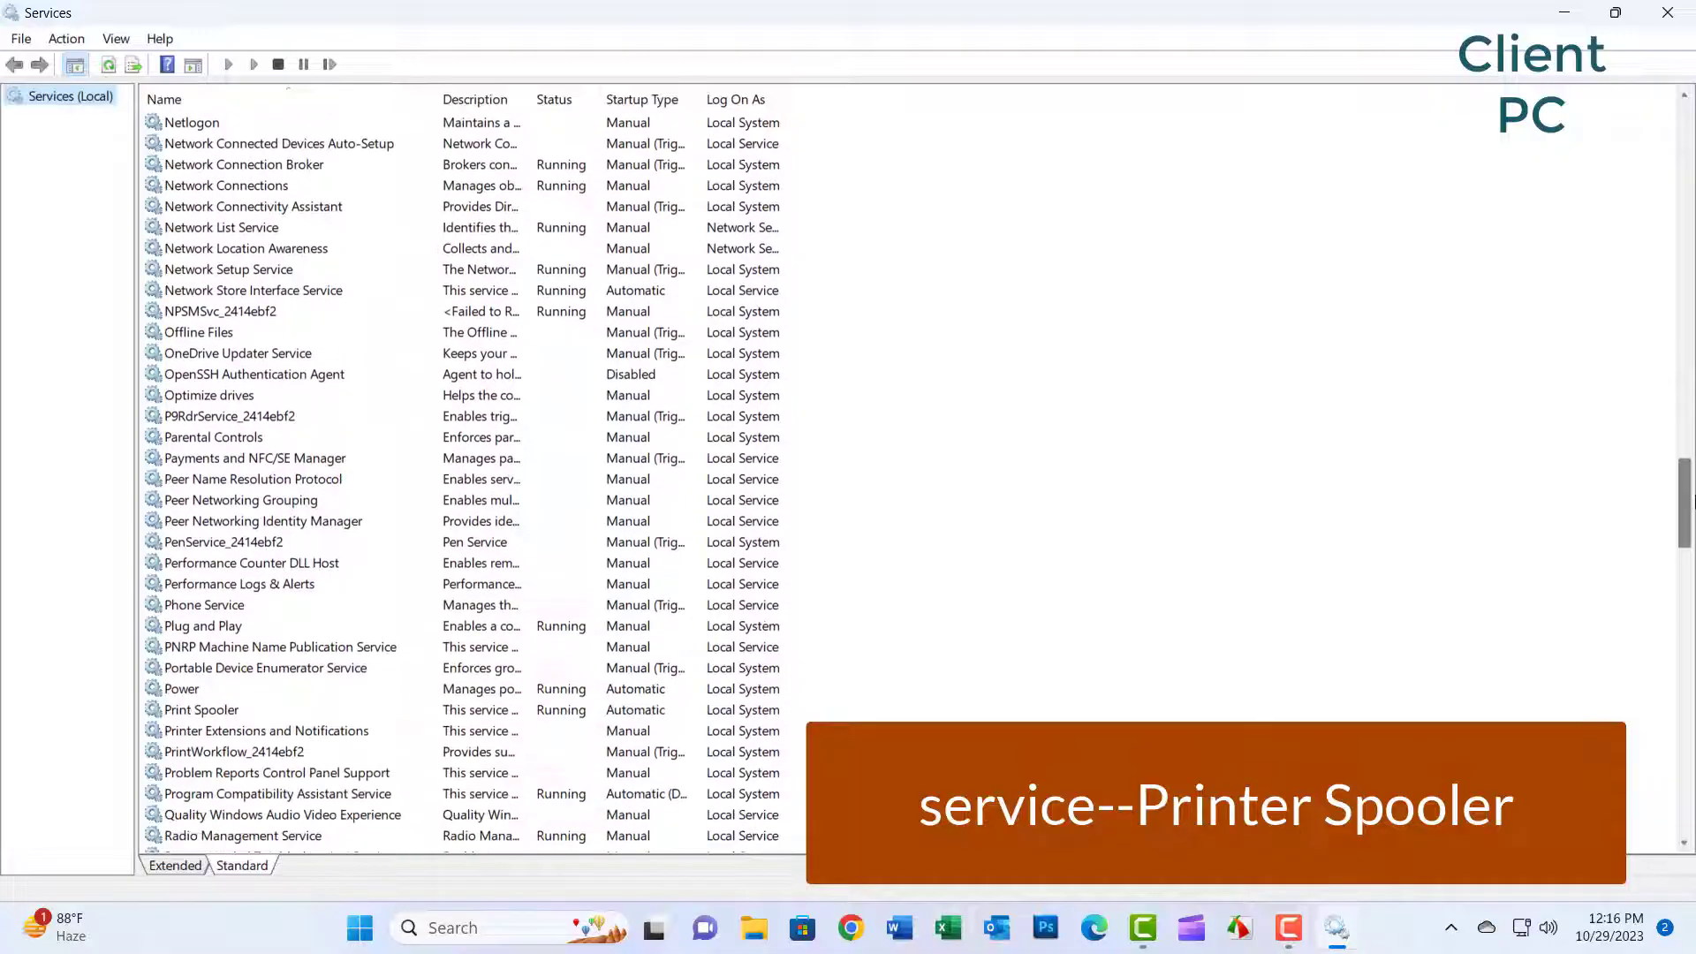
- Restart Print Spooler together with the dependent LPD Service, then close Services
left_click(212, 711)
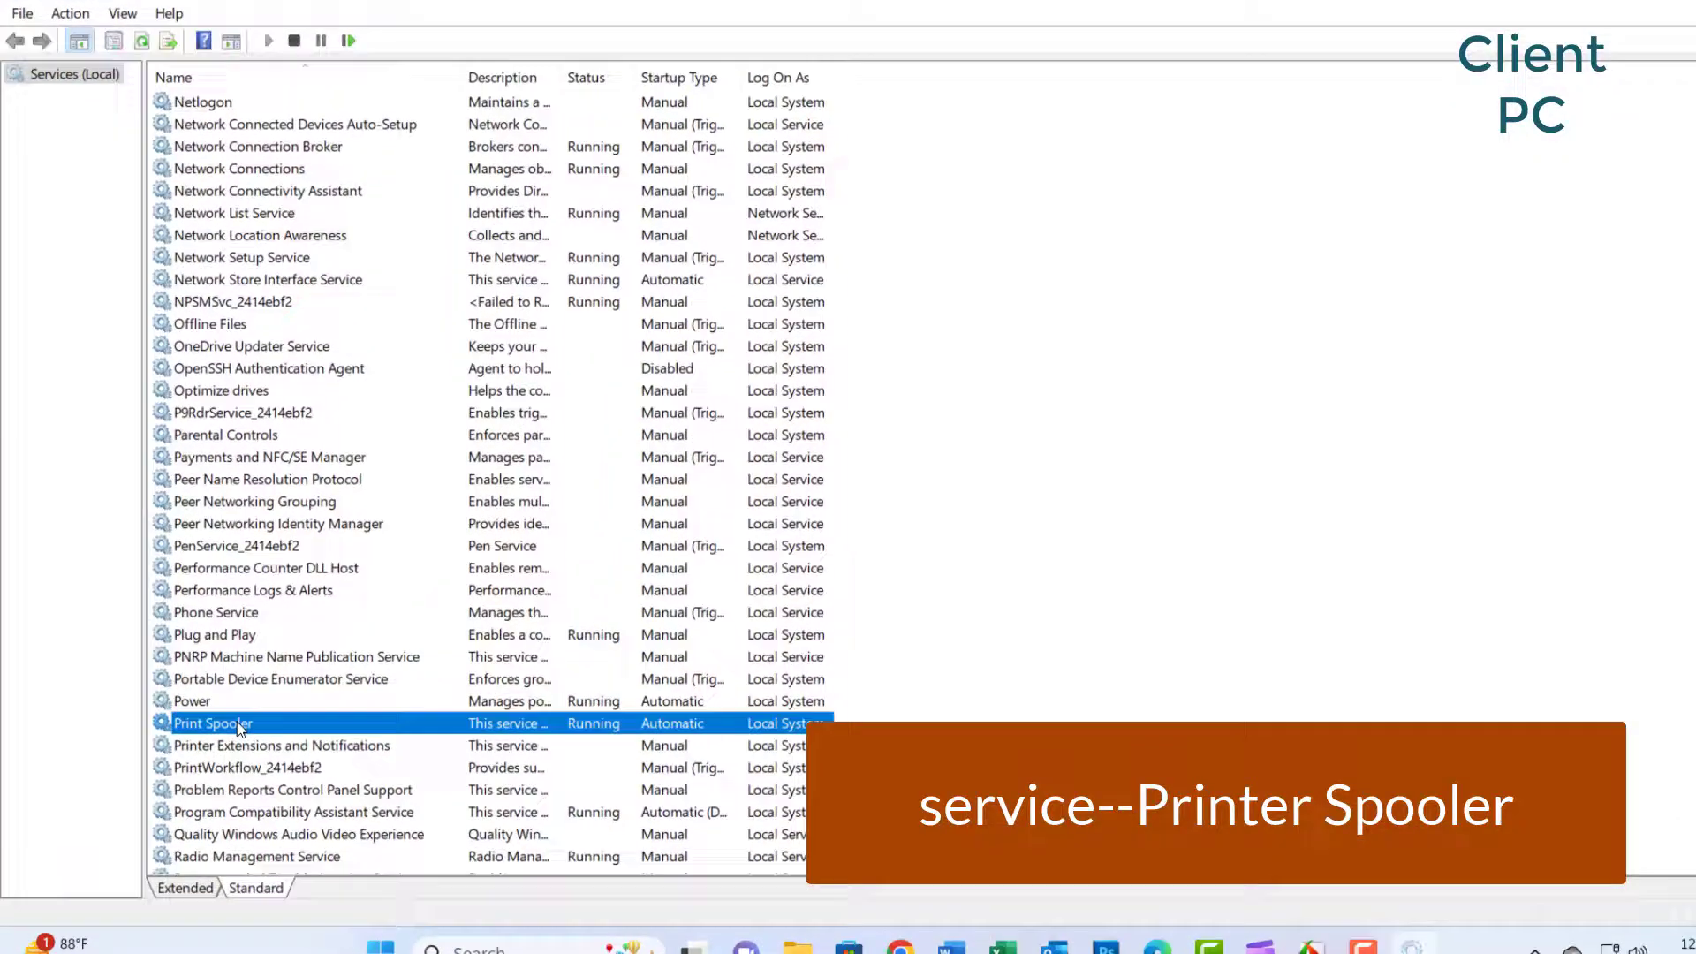
right_click(221, 711)
left_click(352, 580)
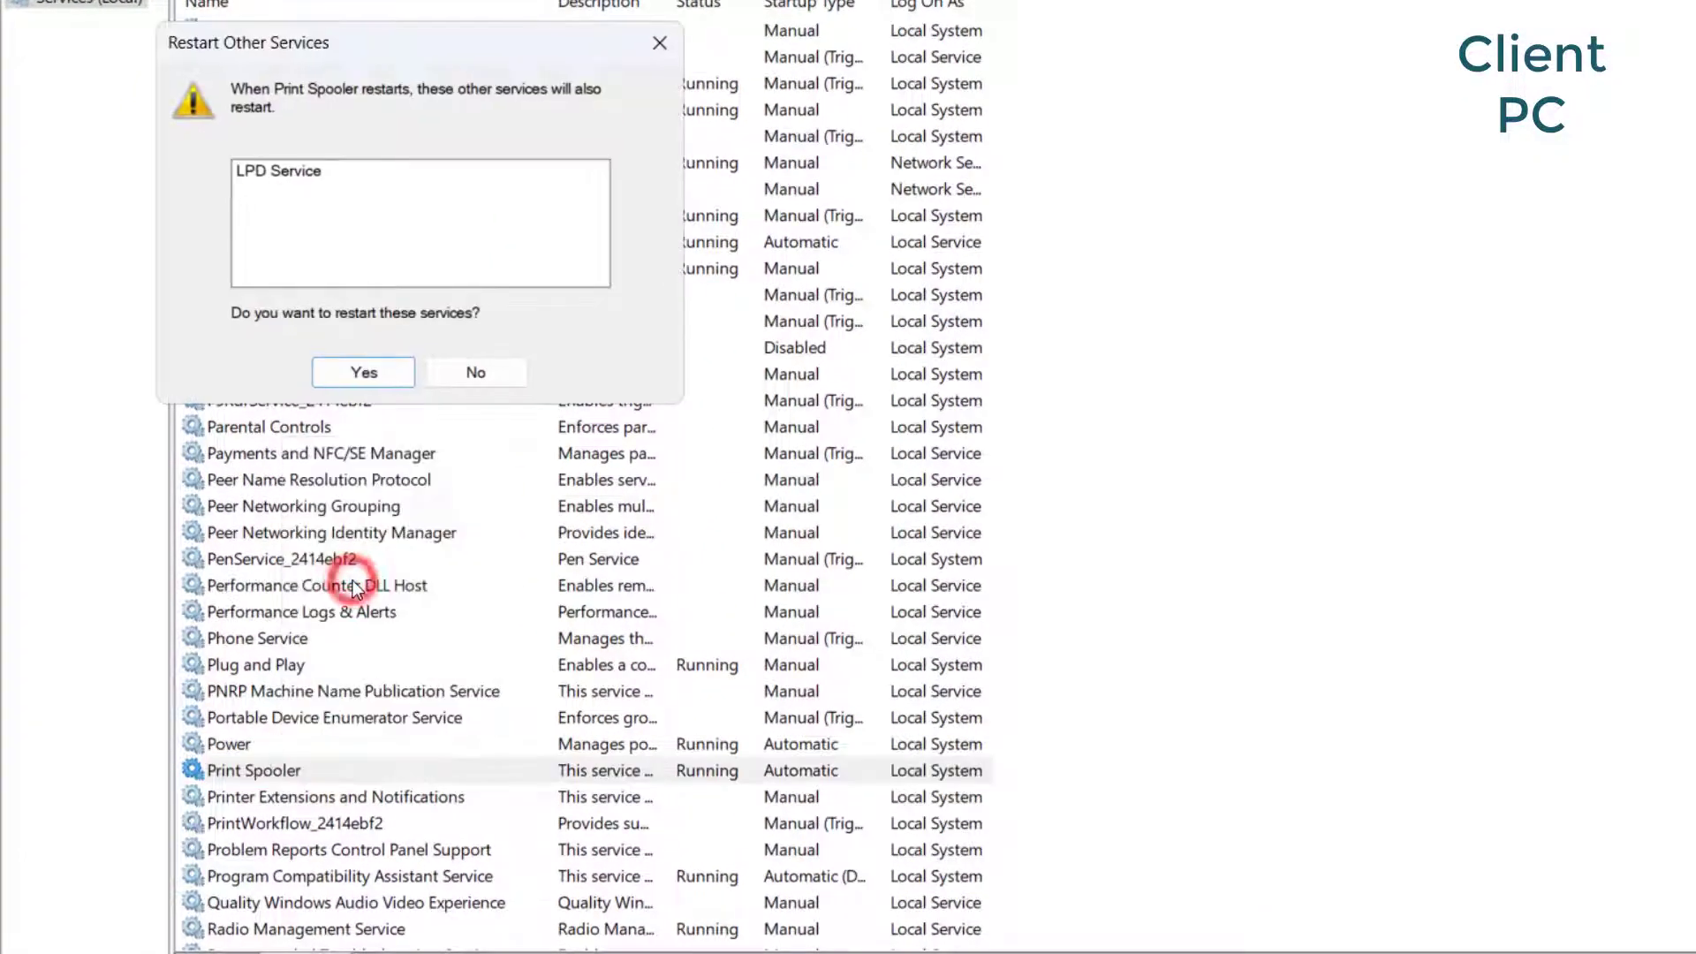
left_click(363, 372)
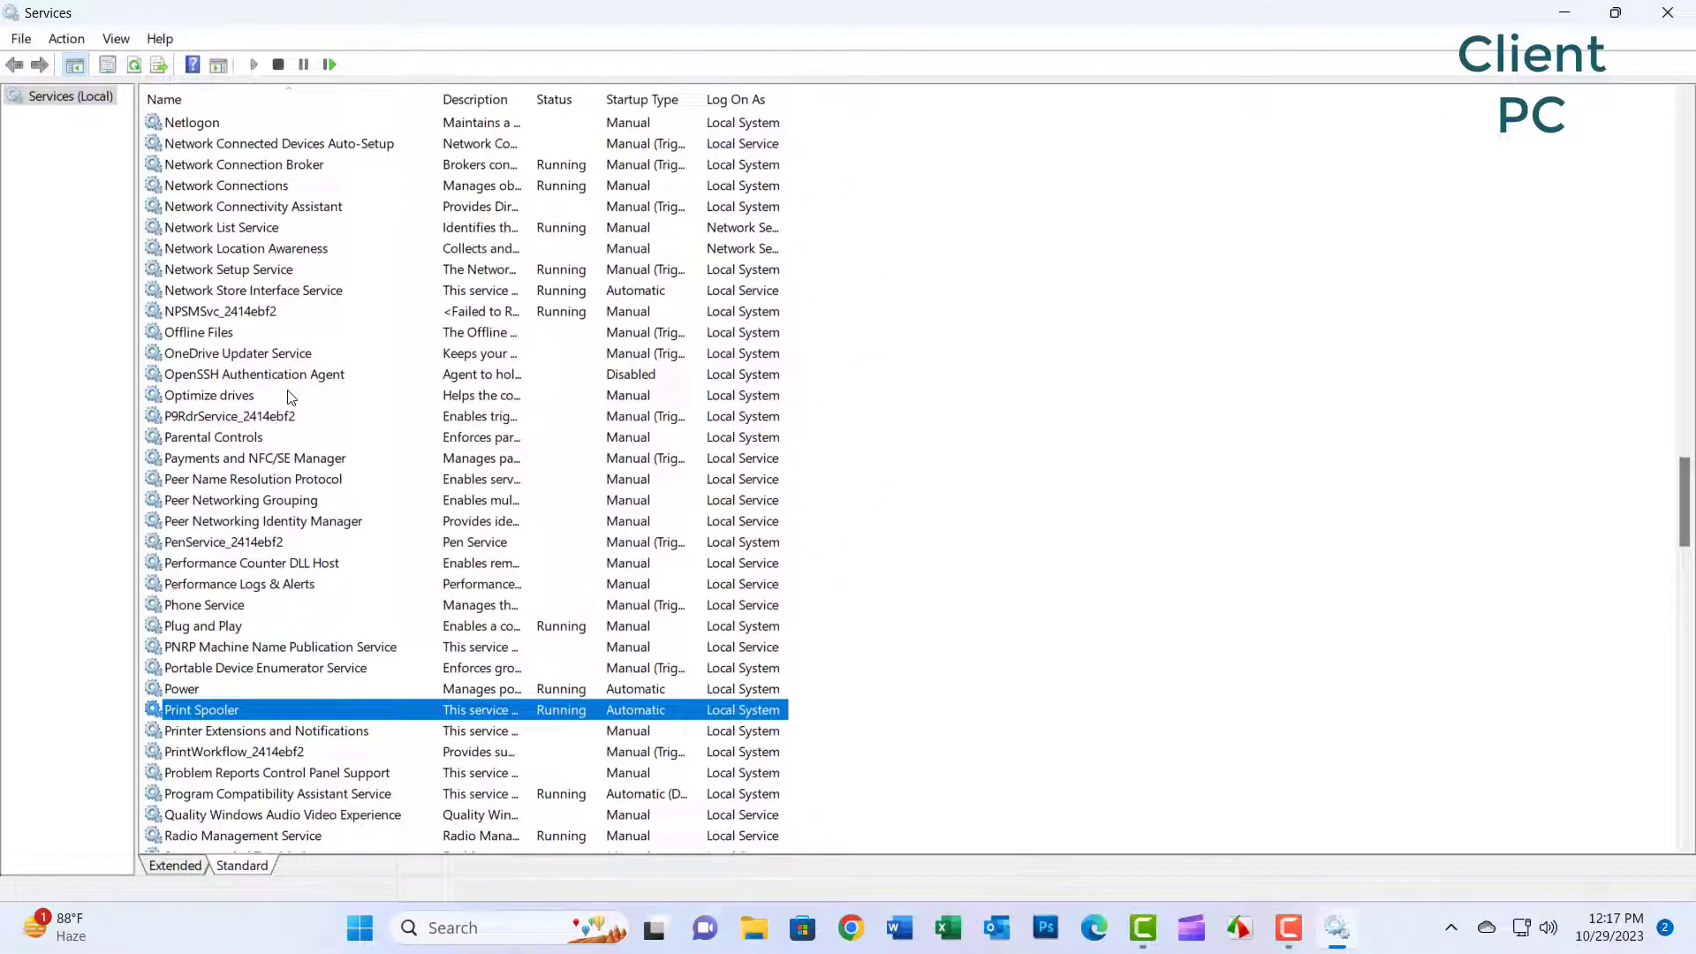
left_click(1670, 13)
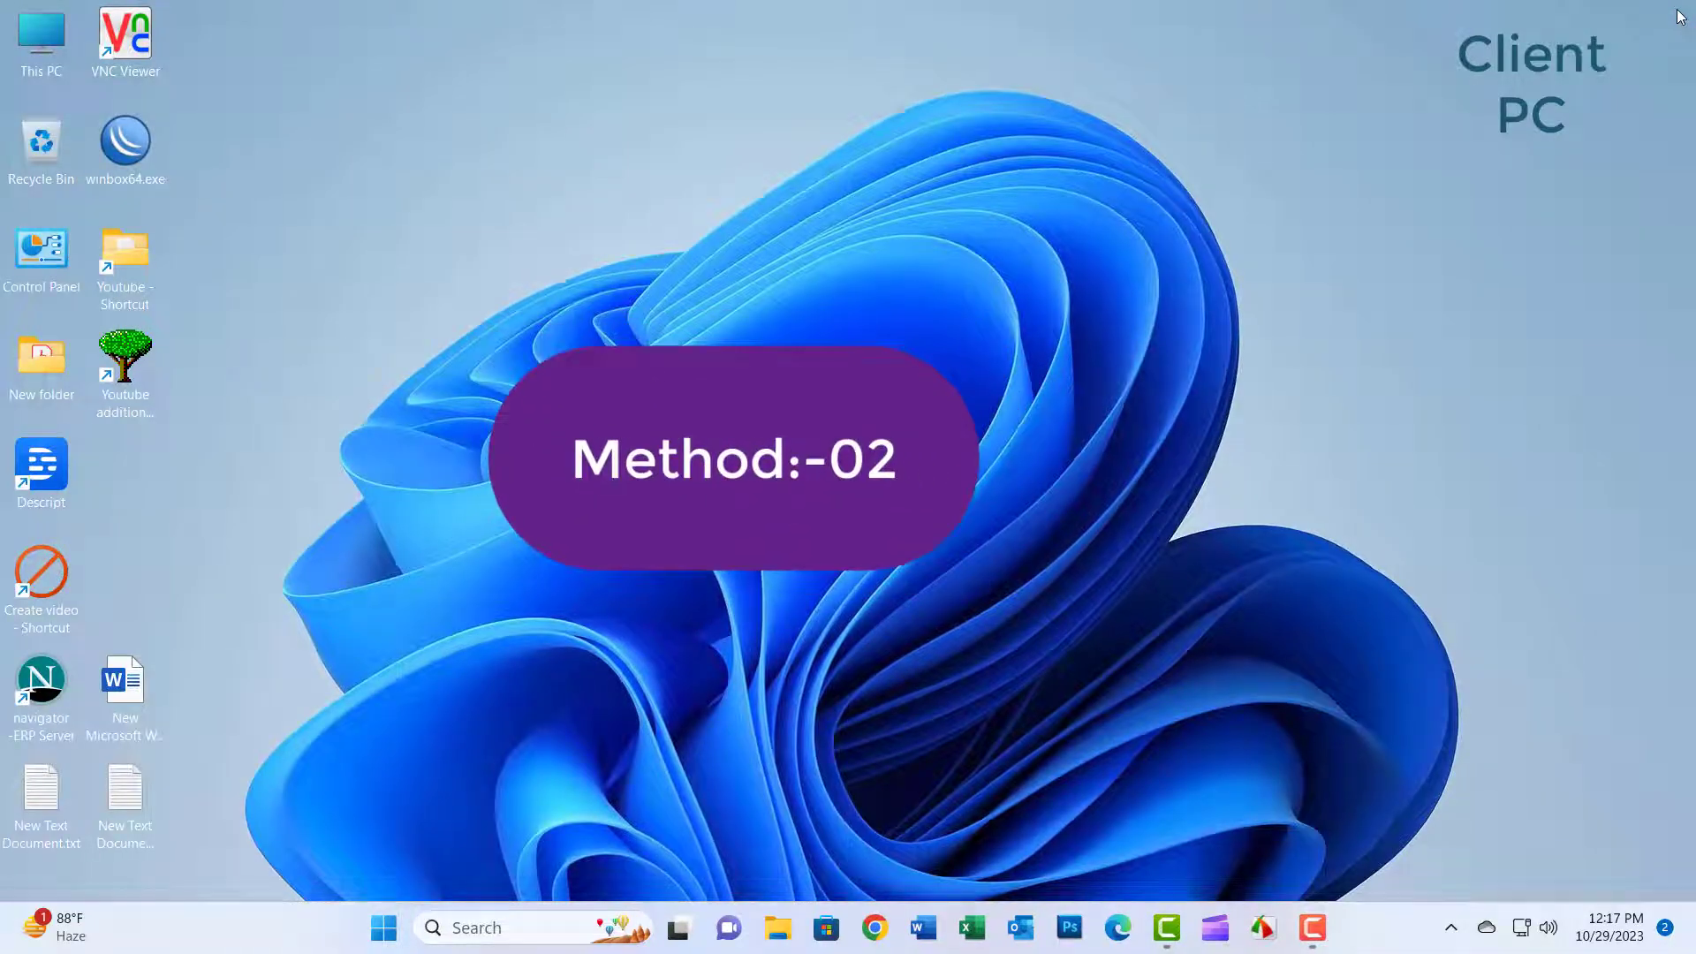
- Search 'grou' and open the Edit group policy best match
left_click(505, 927)
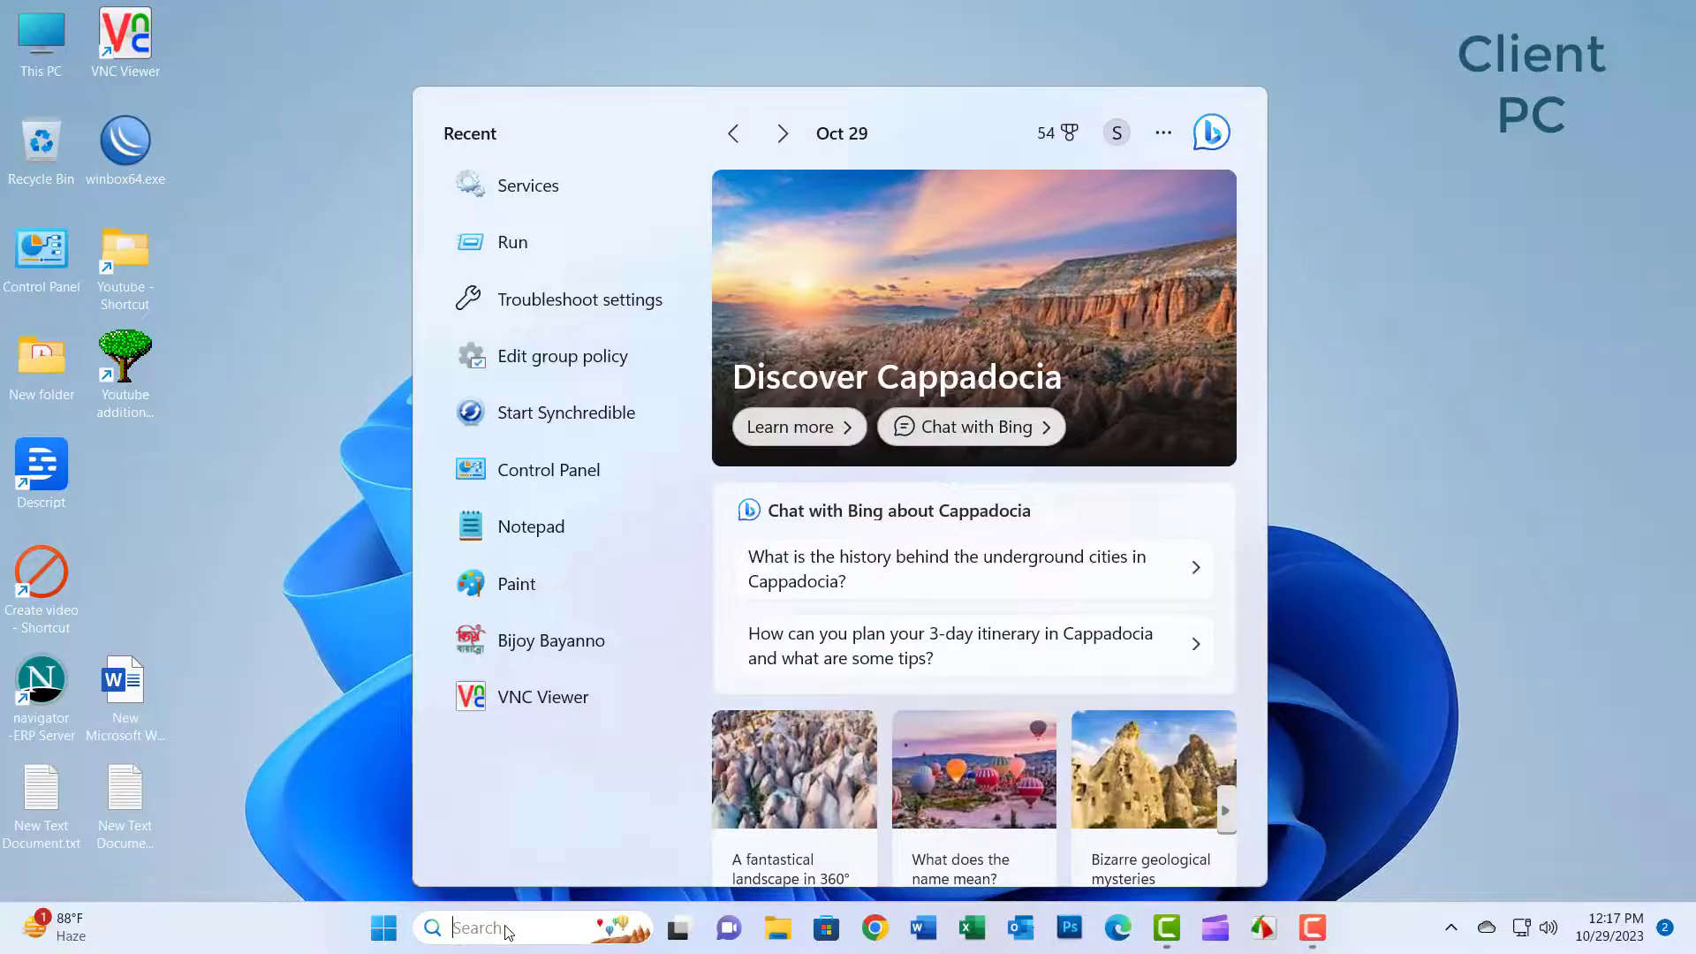
type("grou")
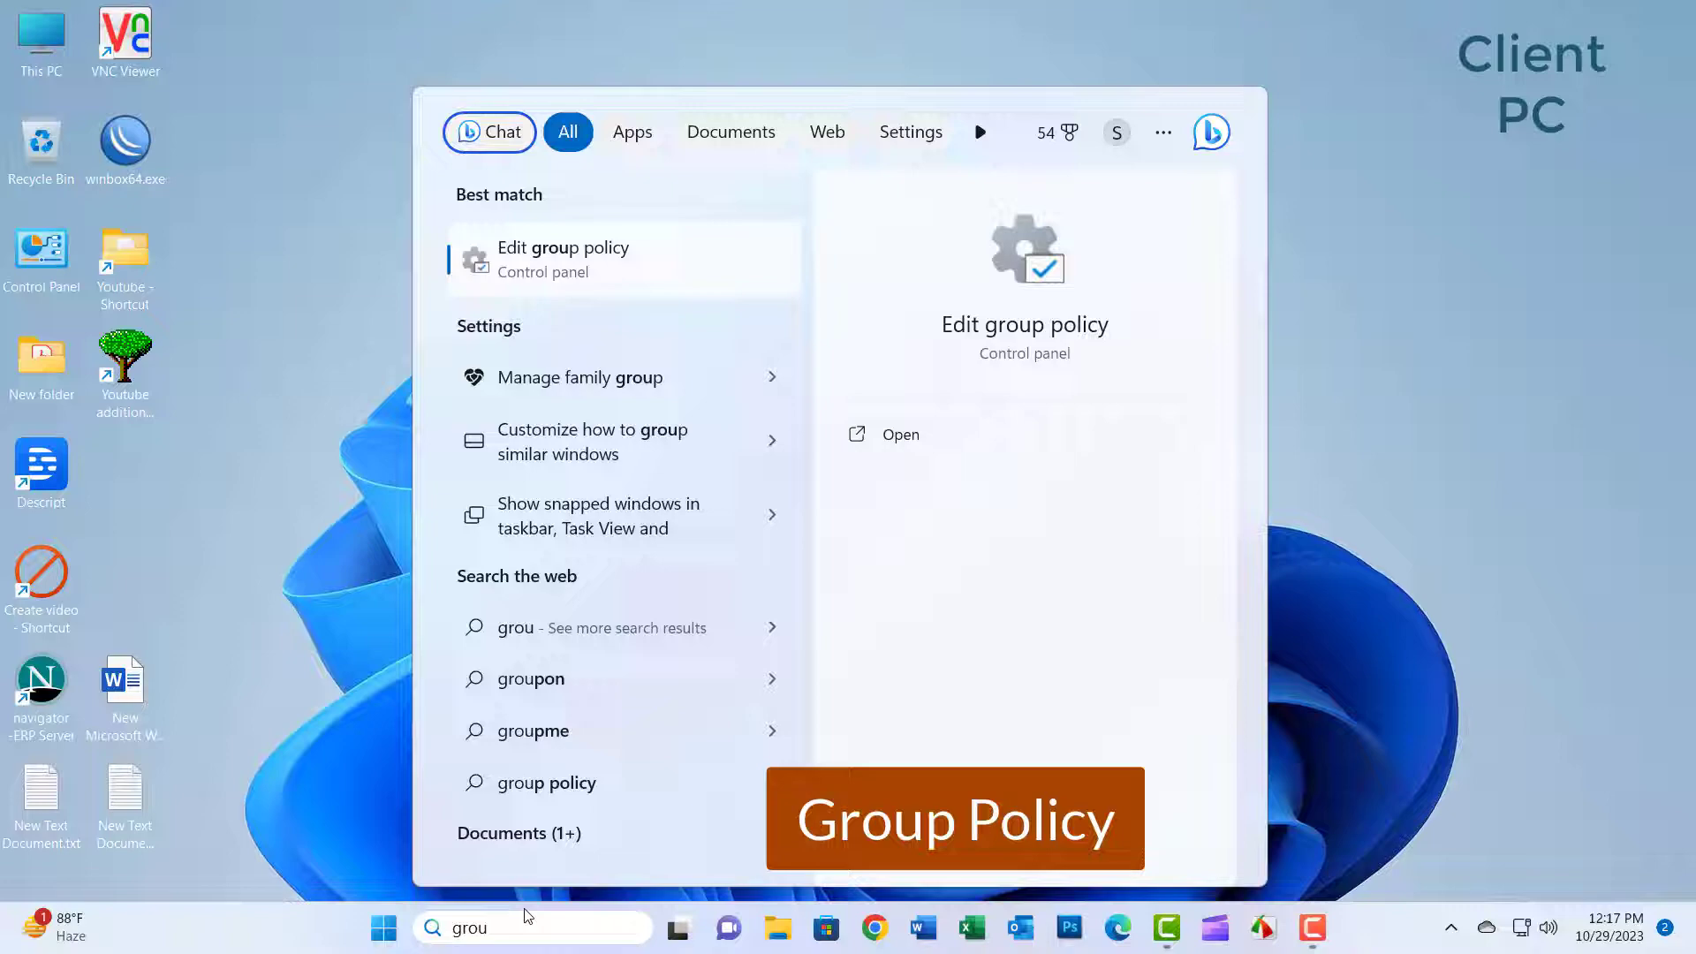
left_click(561, 261)
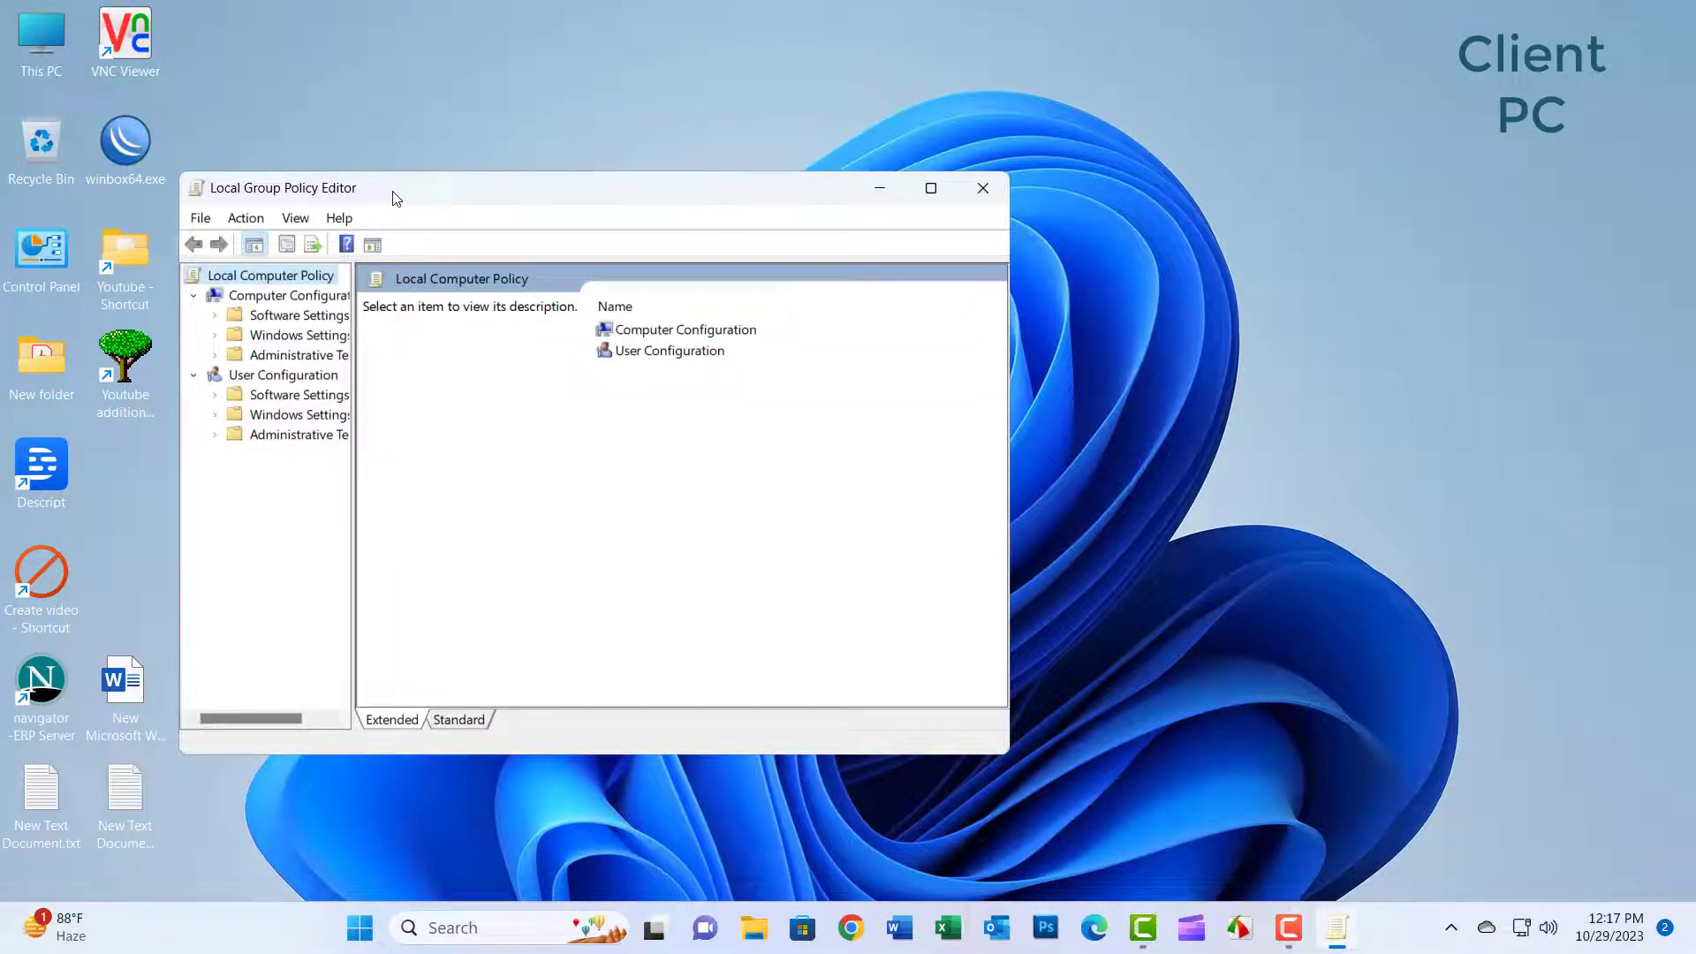
- Show the Printers policies under Computer Configuration > Administrative Templates as a list with states
left_click_drag(396, 198, 494, 143)
left_click_drag(450, 270, 516, 269)
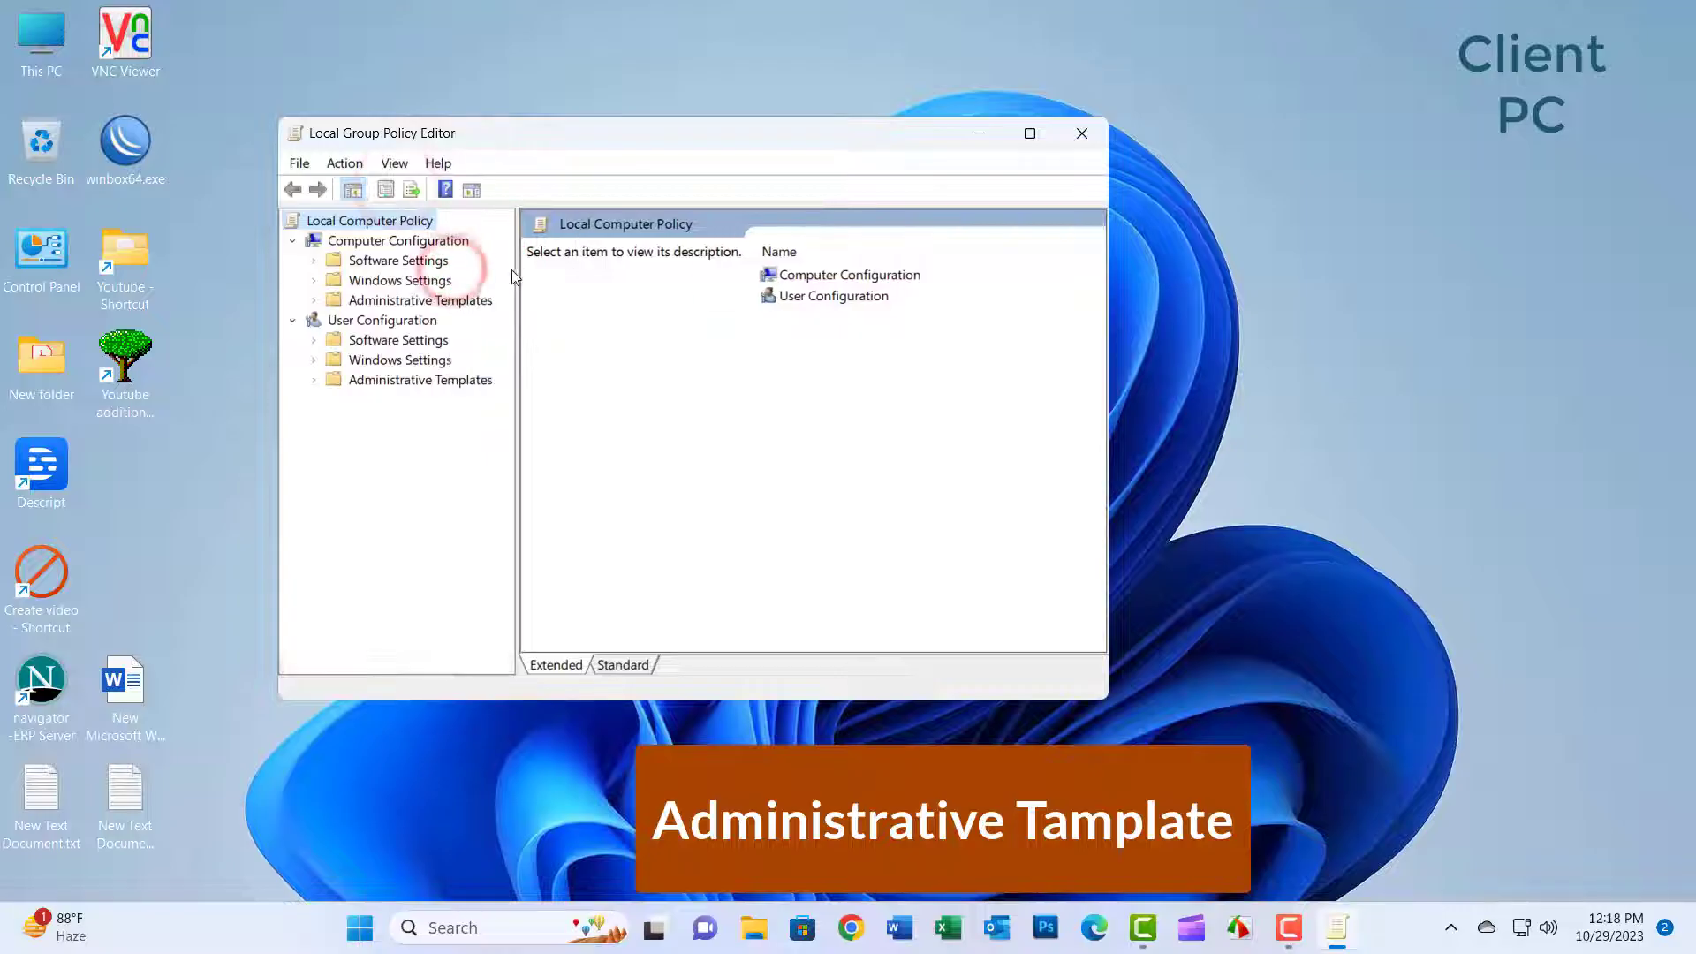
left_click(314, 302)
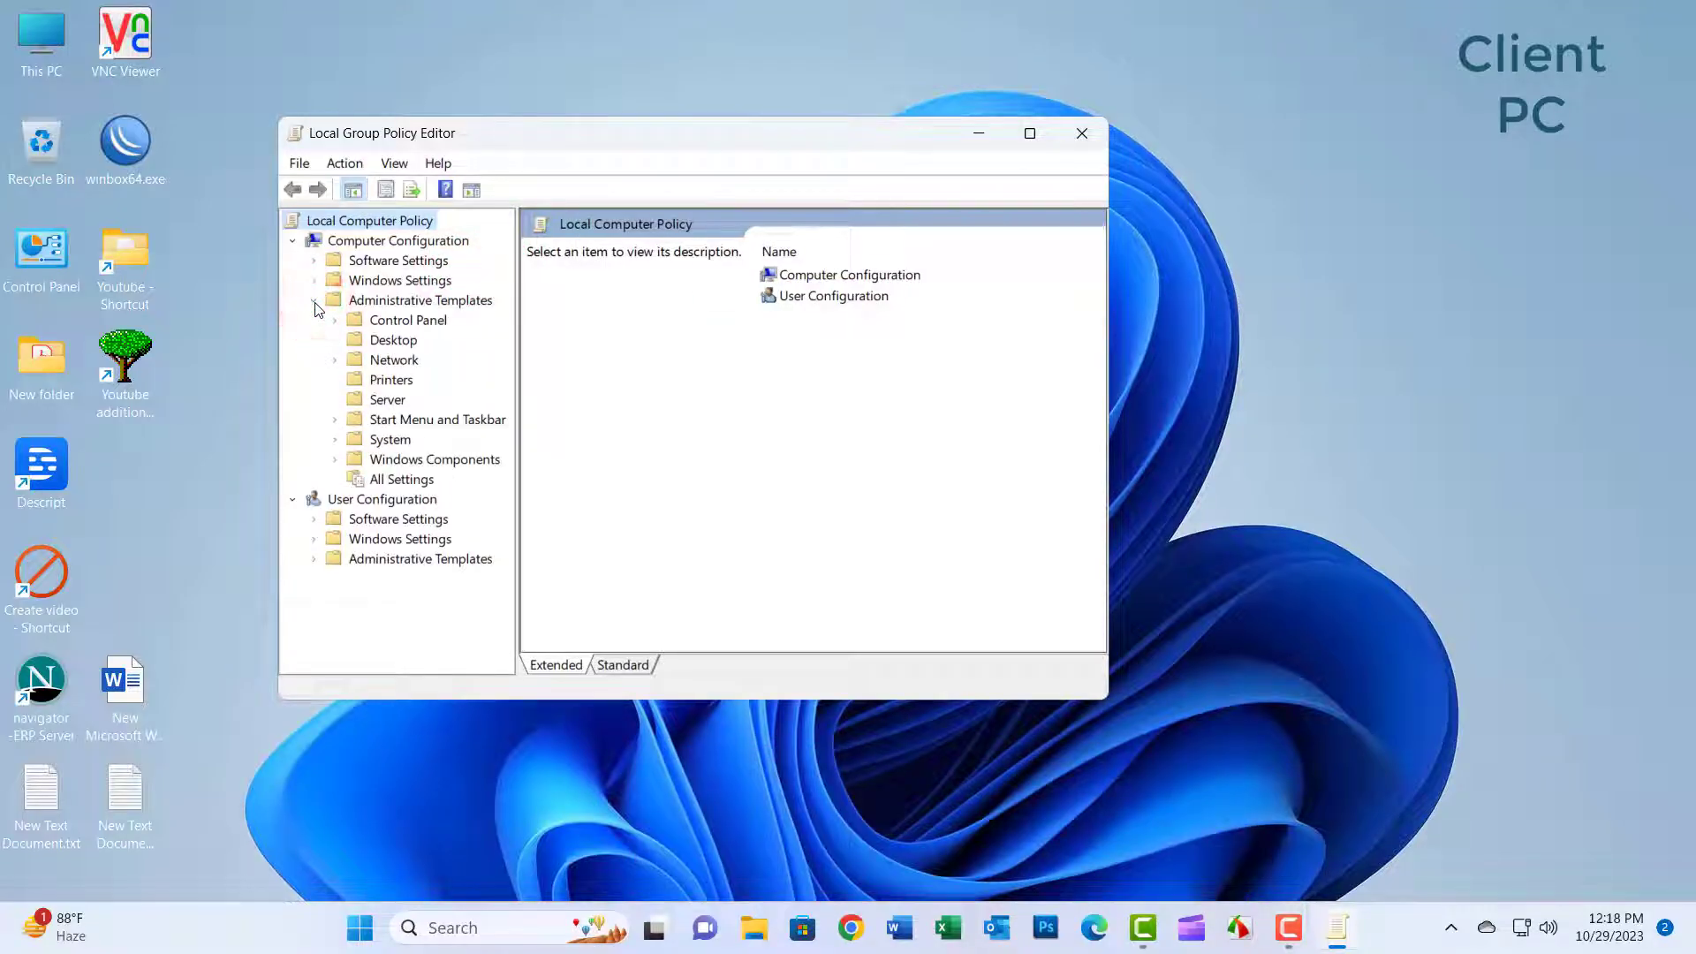
left_click(353, 382)
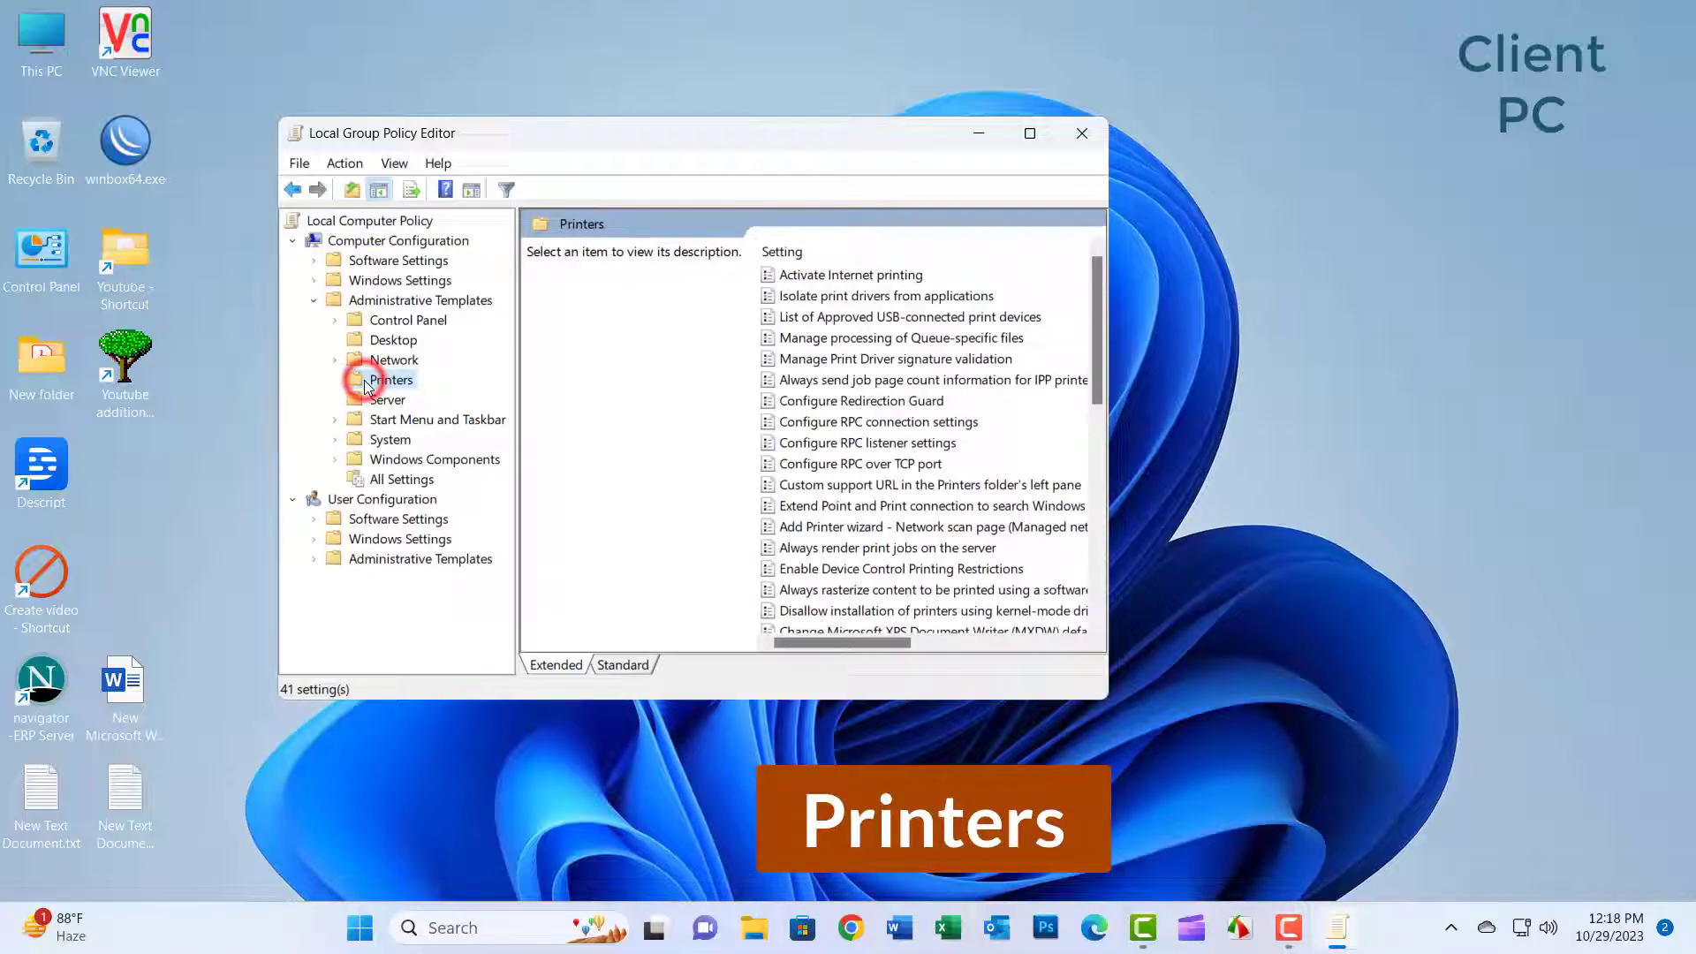
left_click(621, 665)
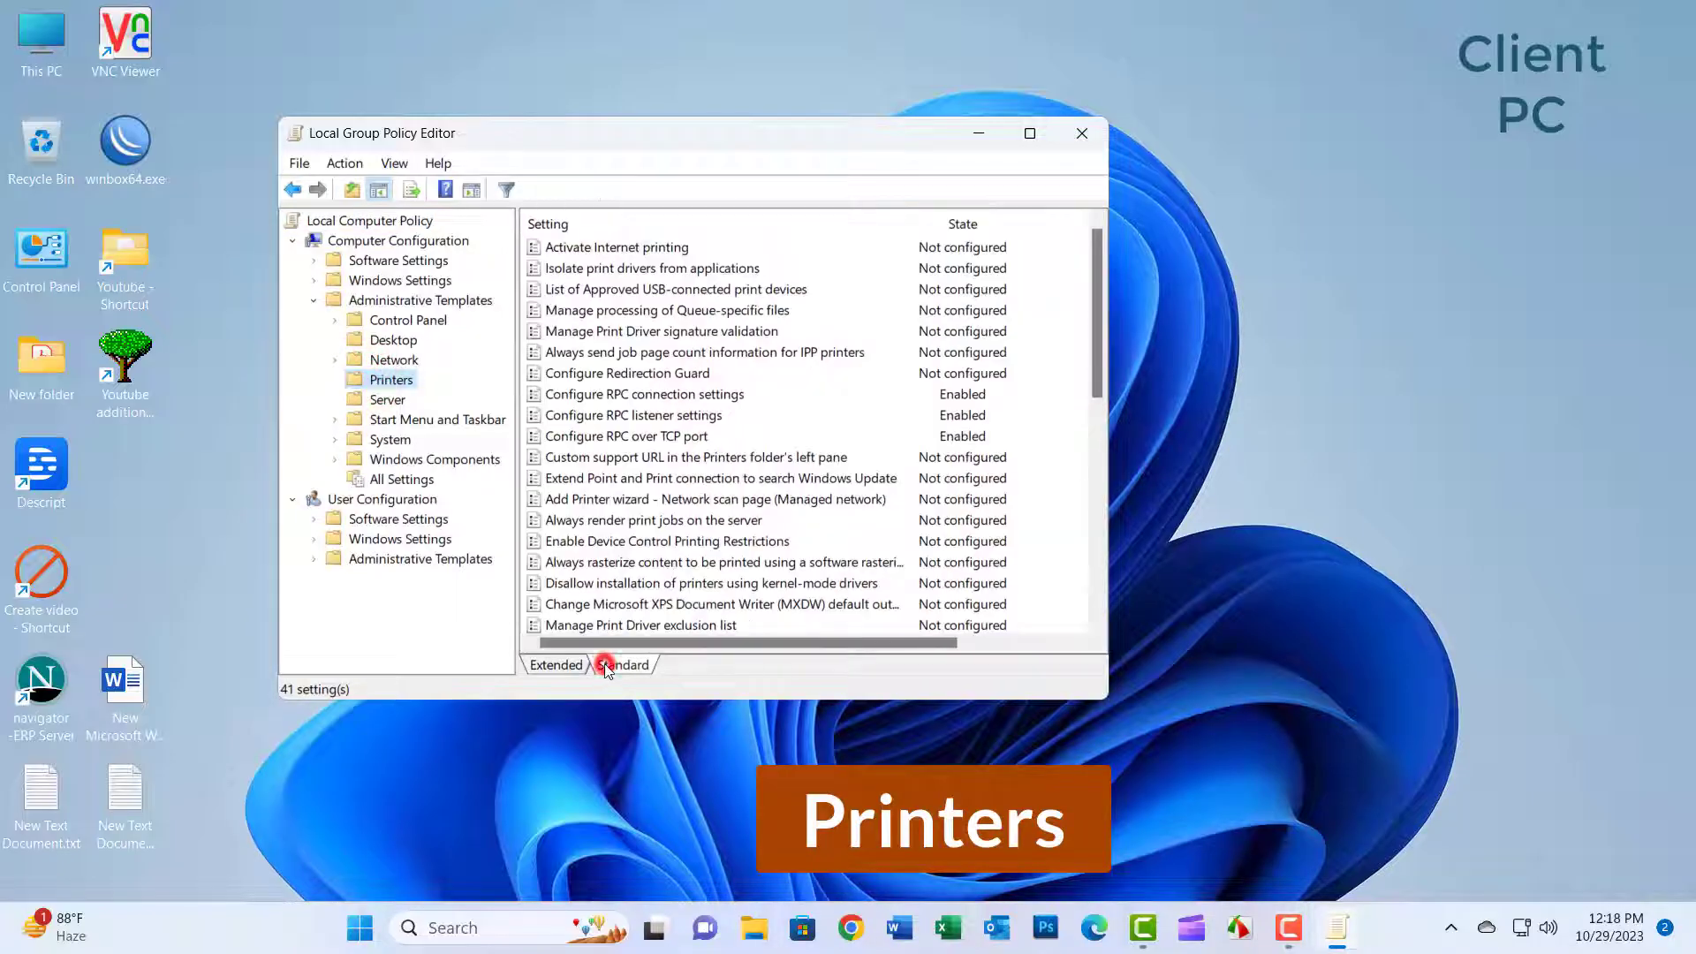
scroll(636, 425, "down", 3)
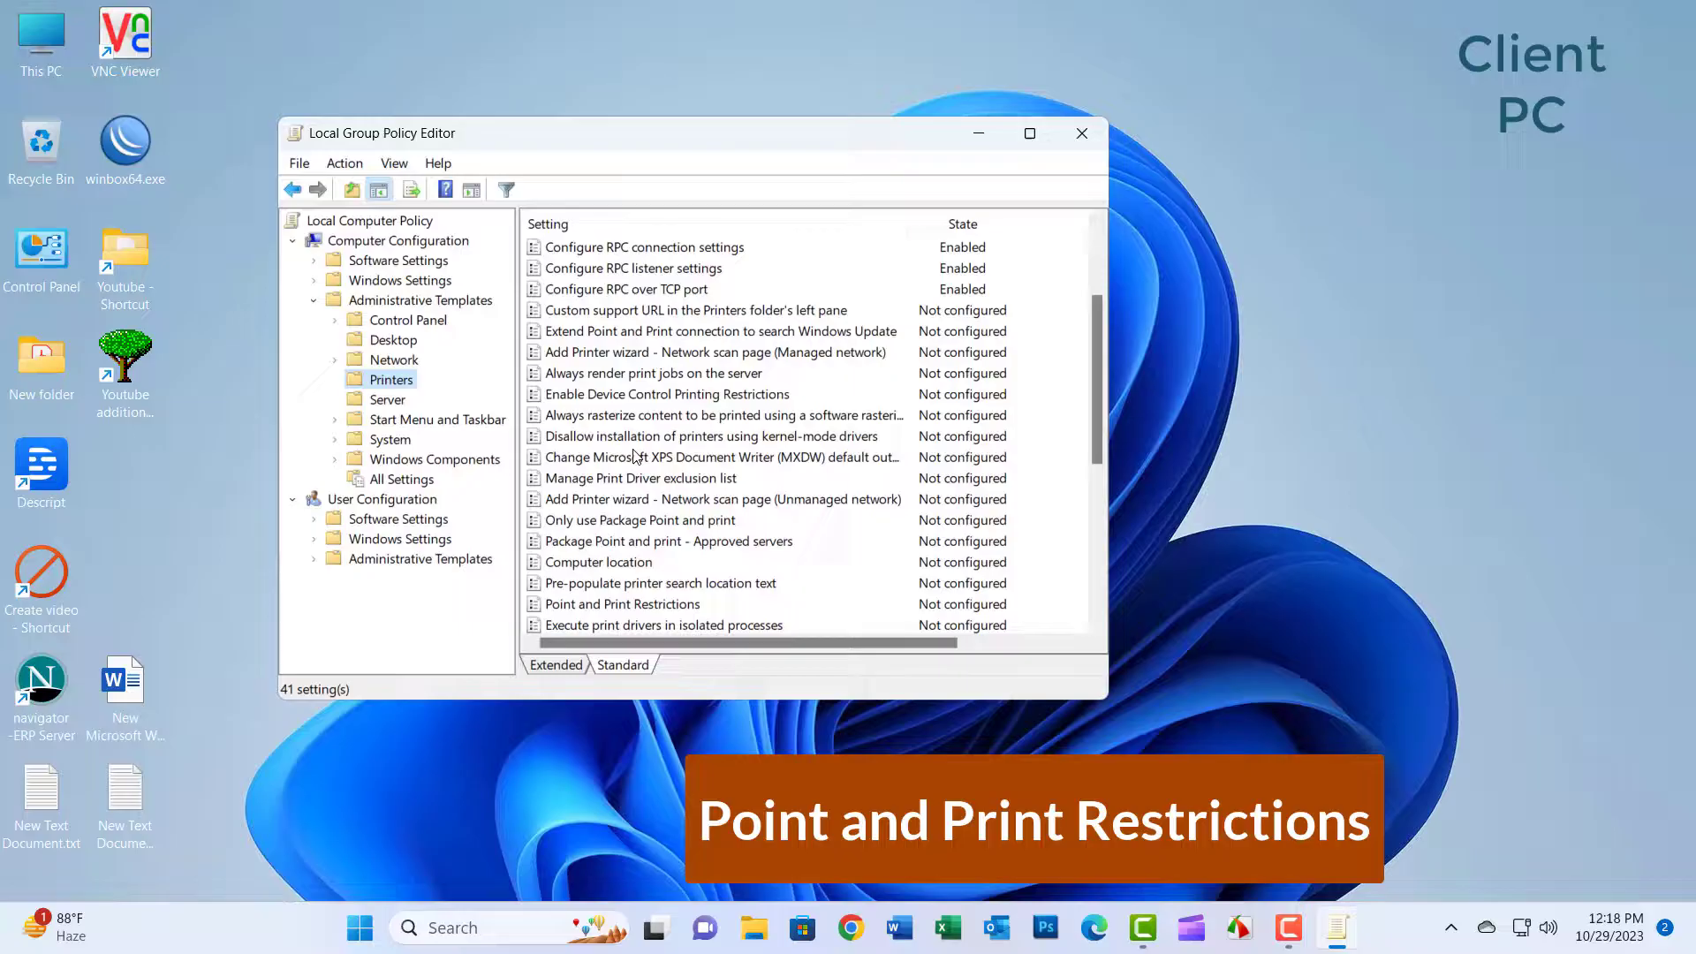
- Set Point and Print Restrictions to Disabled, apply it, and close the policy editor
double_click(618, 607)
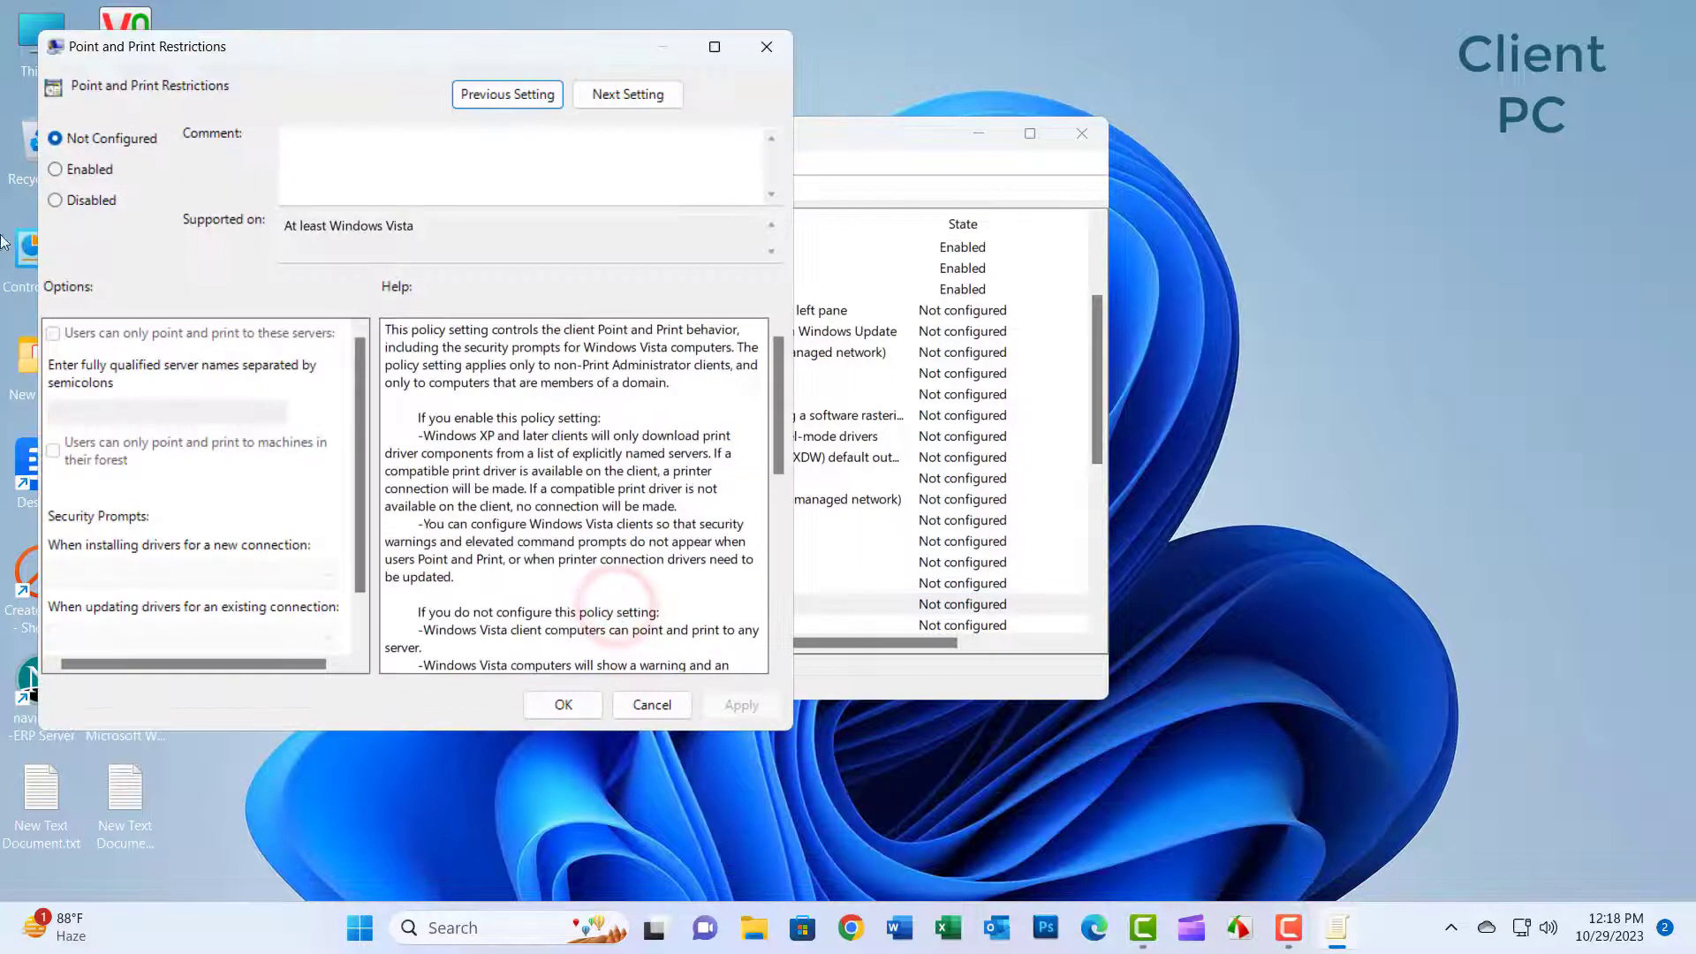
left_click(54, 200)
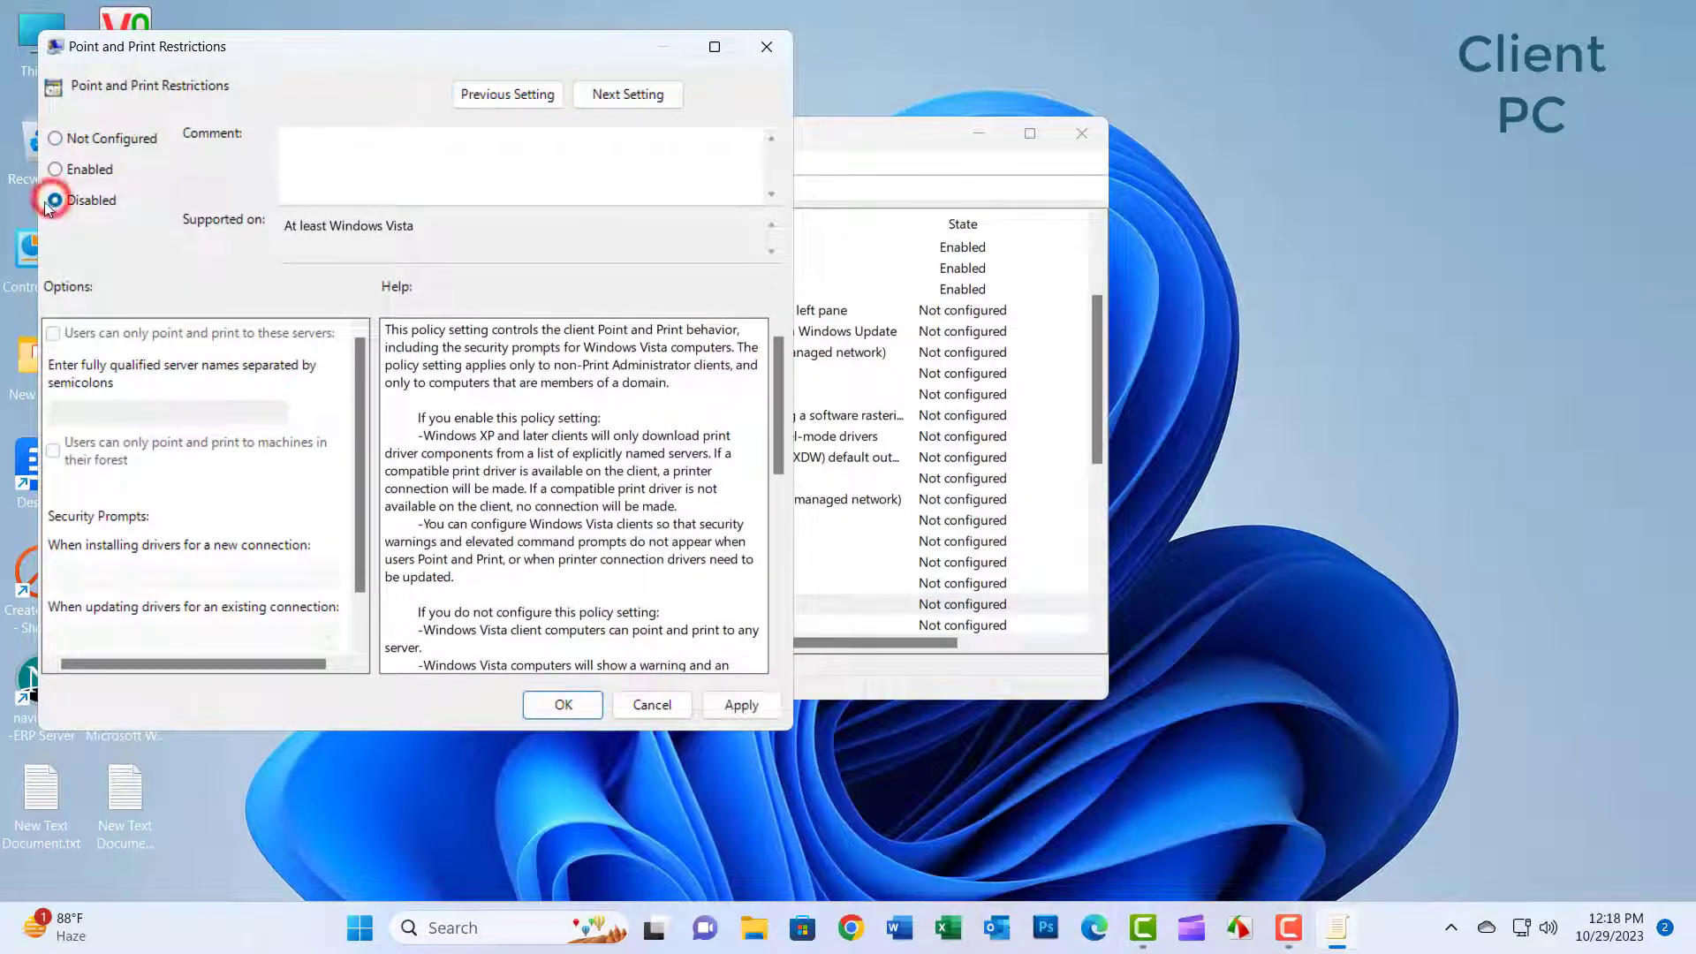
left_click(761, 707)
left_click(563, 703)
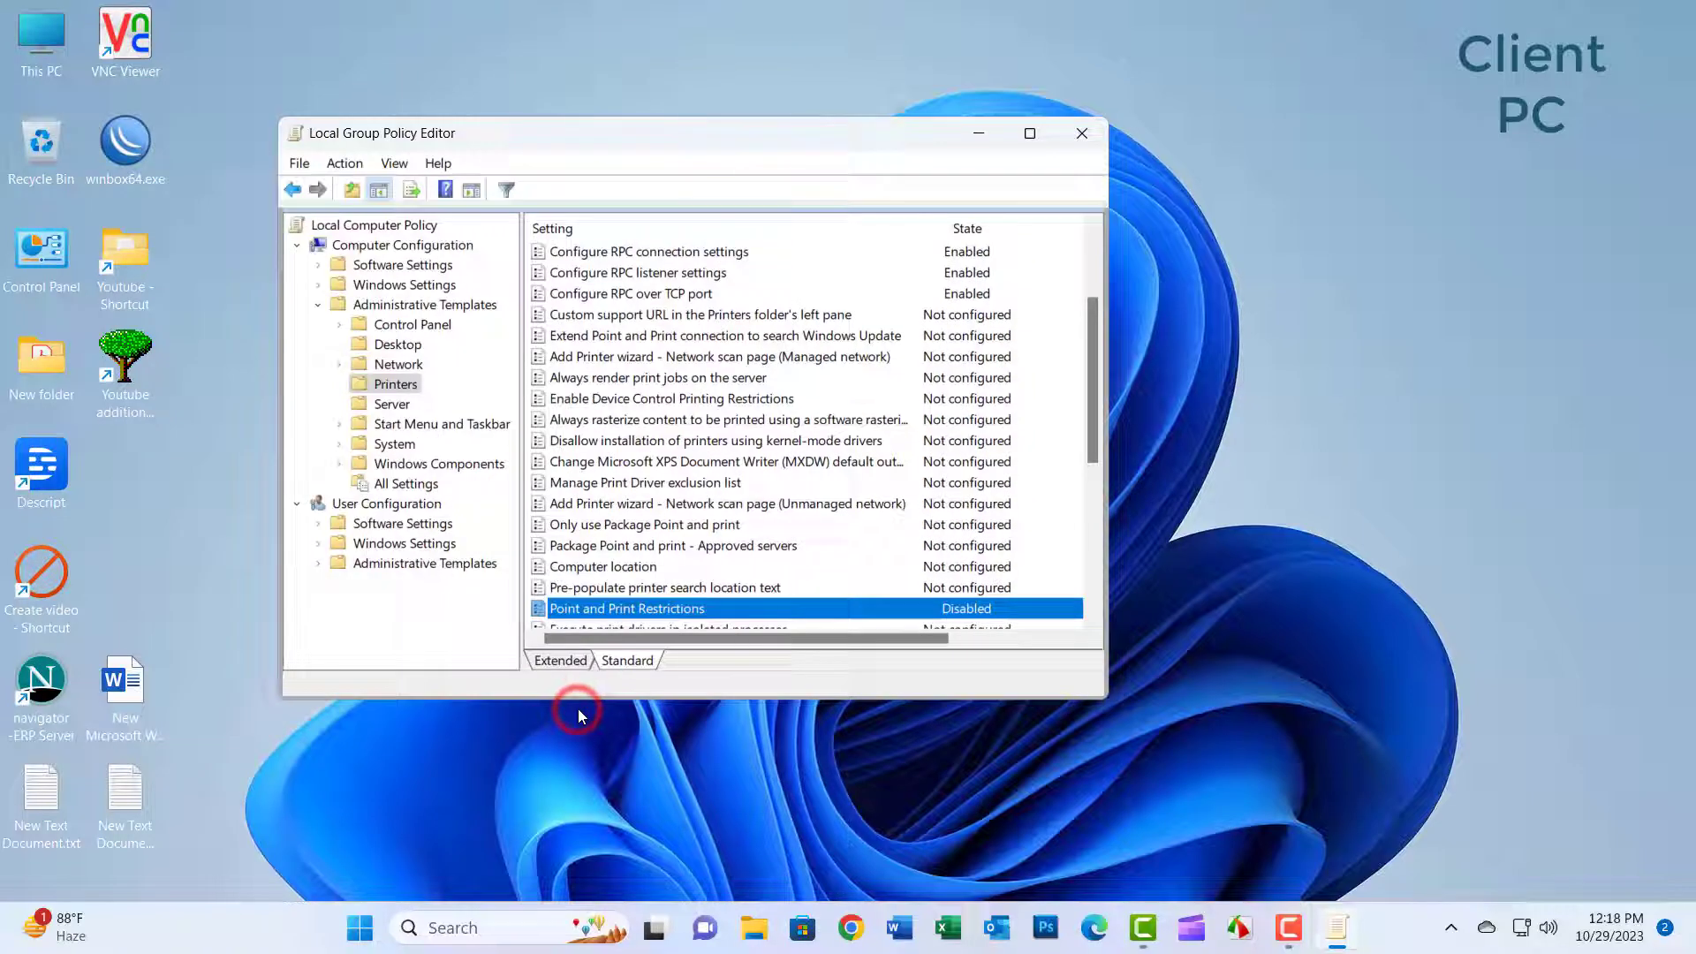
left_click(1082, 134)
left_click(492, 928)
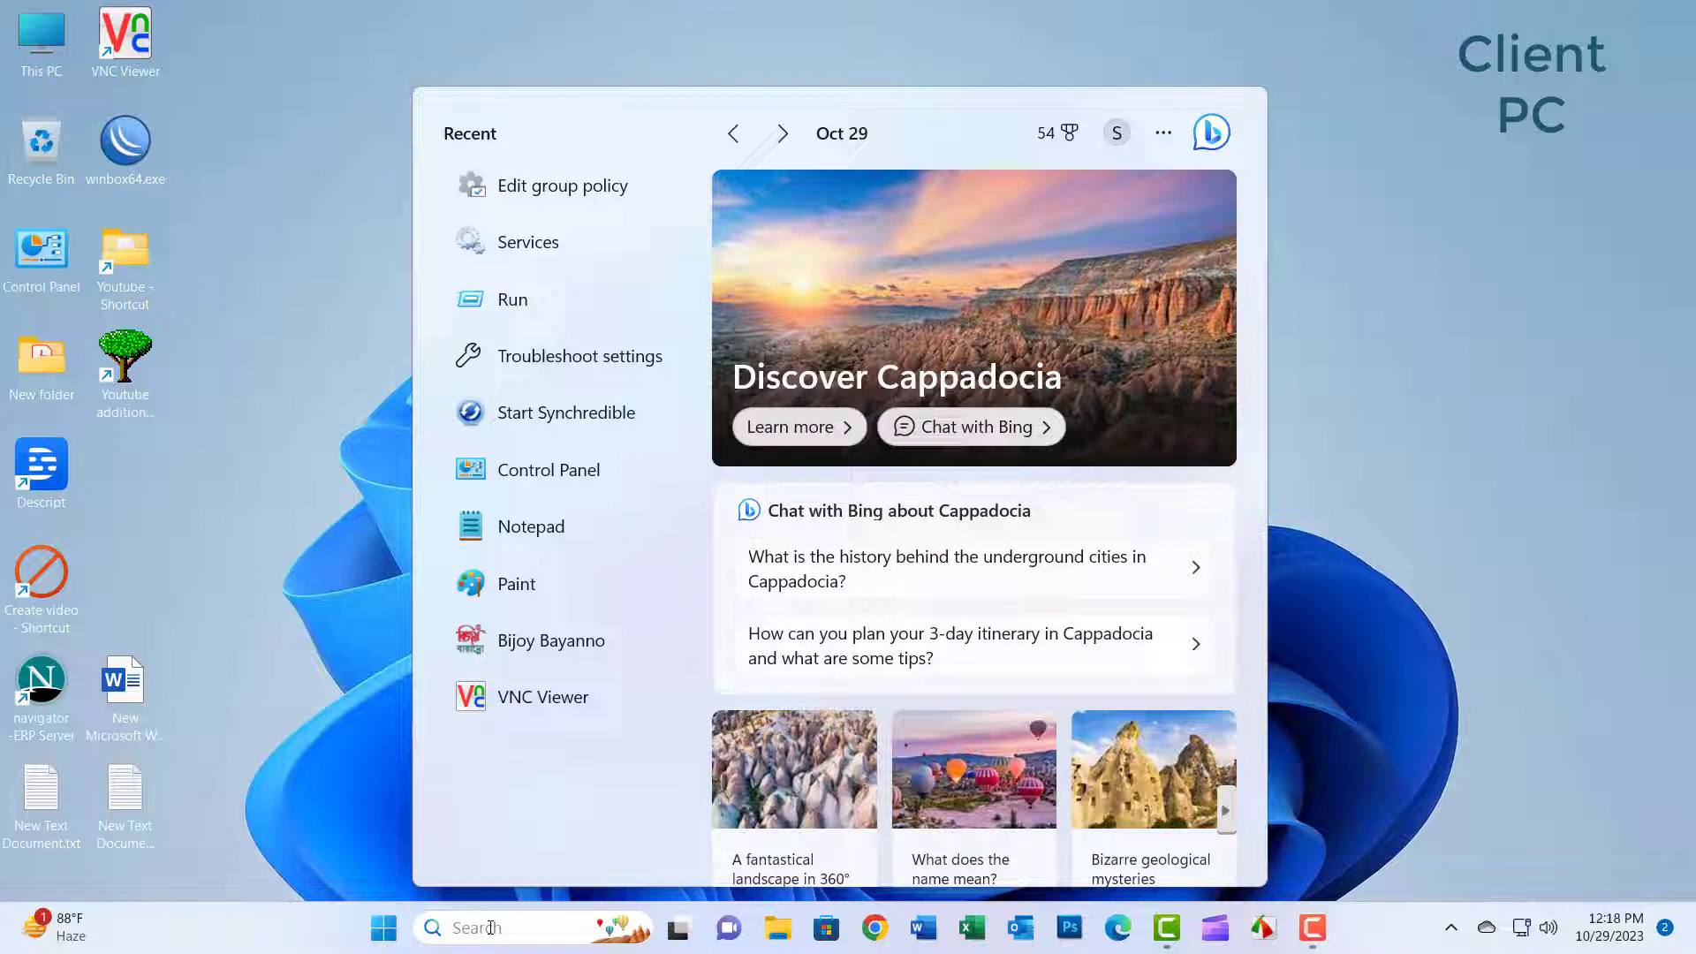
- Search 'tr' and open the Troubleshoot settings page
type("tr")
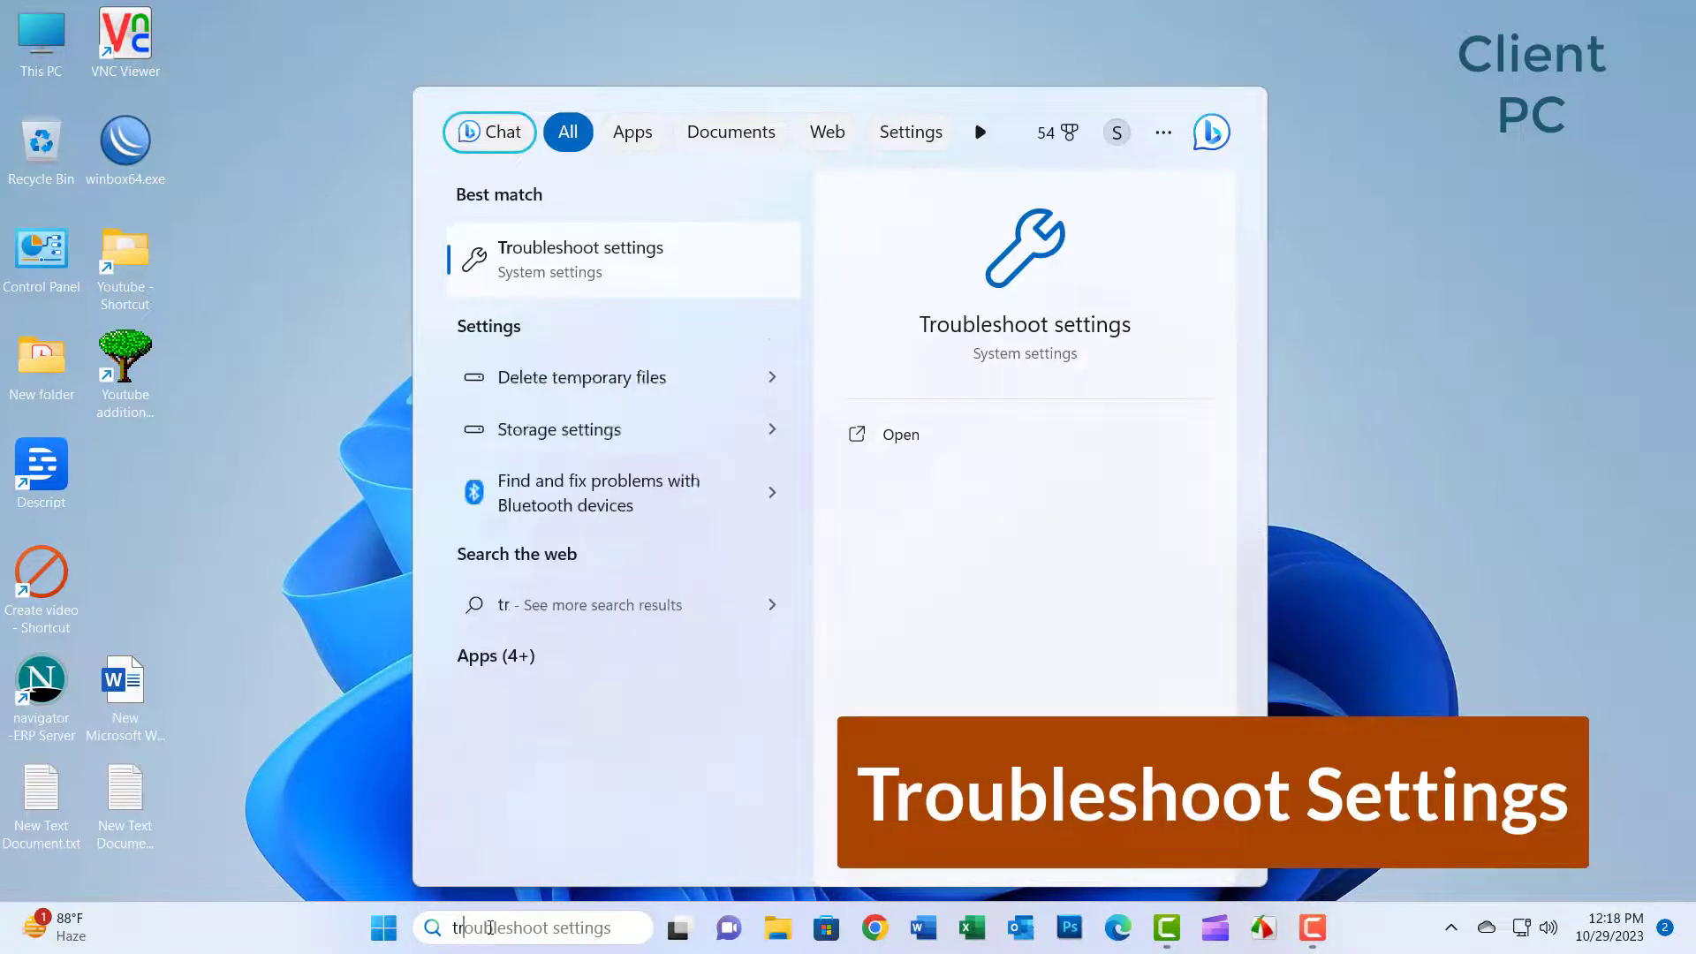
left_click(547, 270)
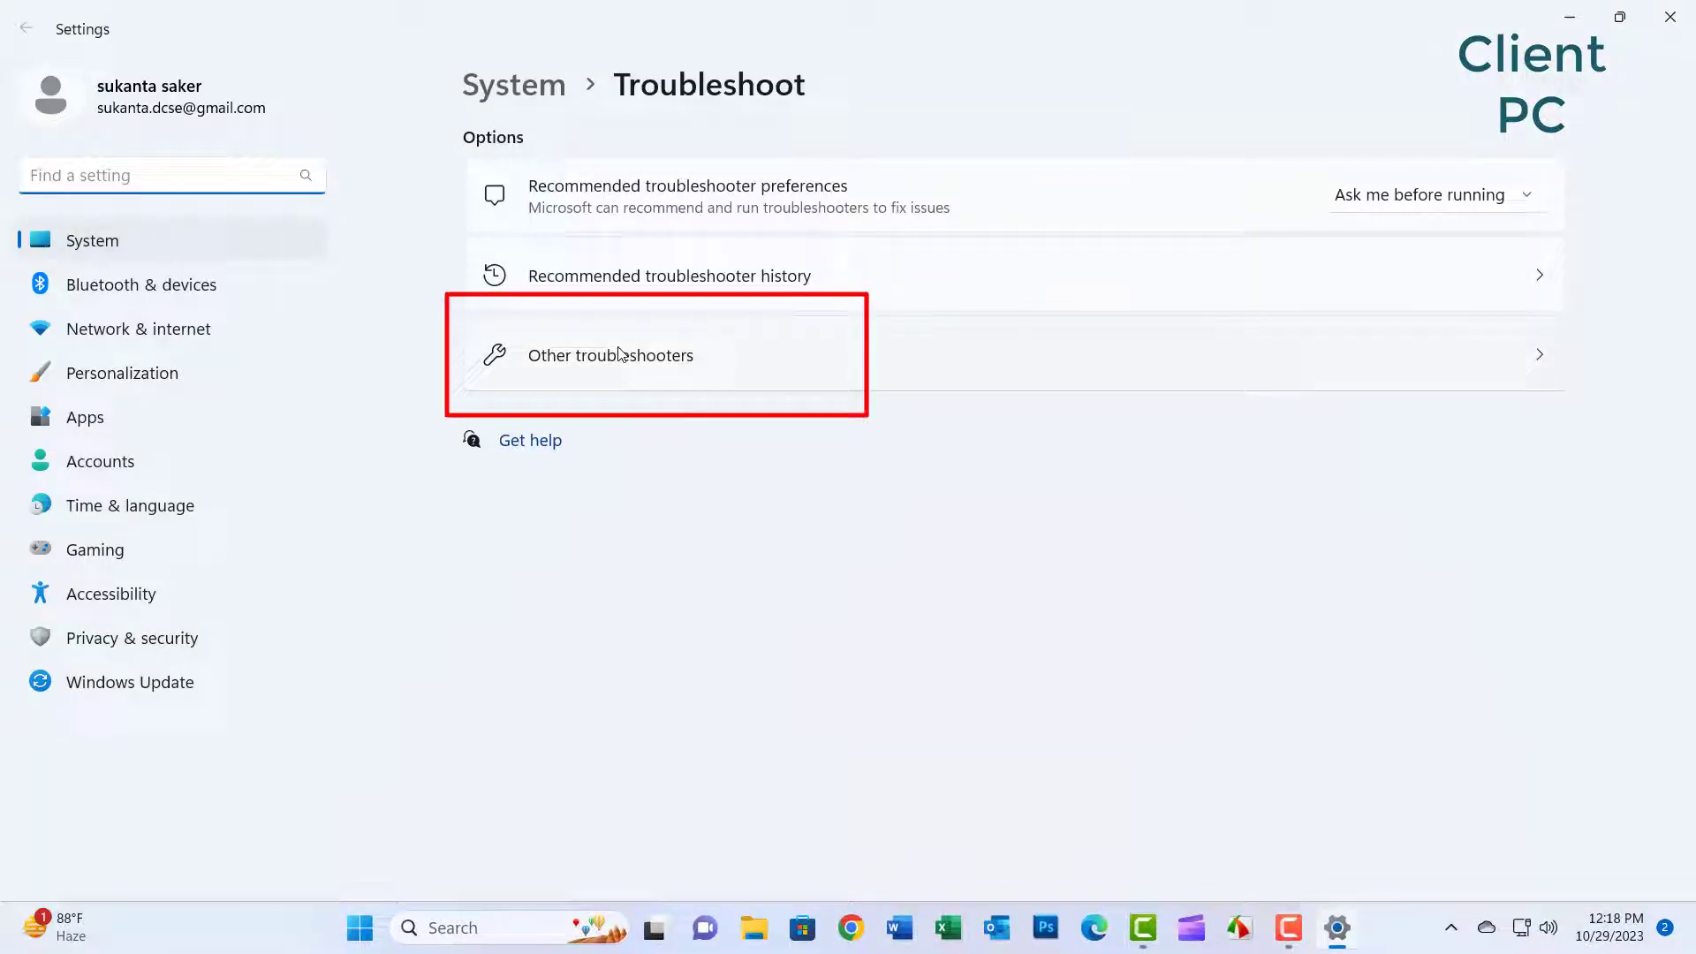
- Run the Printer troubleshooter on the \\192.168.1.25 HP LaserJet P2050, then close it and Settings
left_click(621, 354)
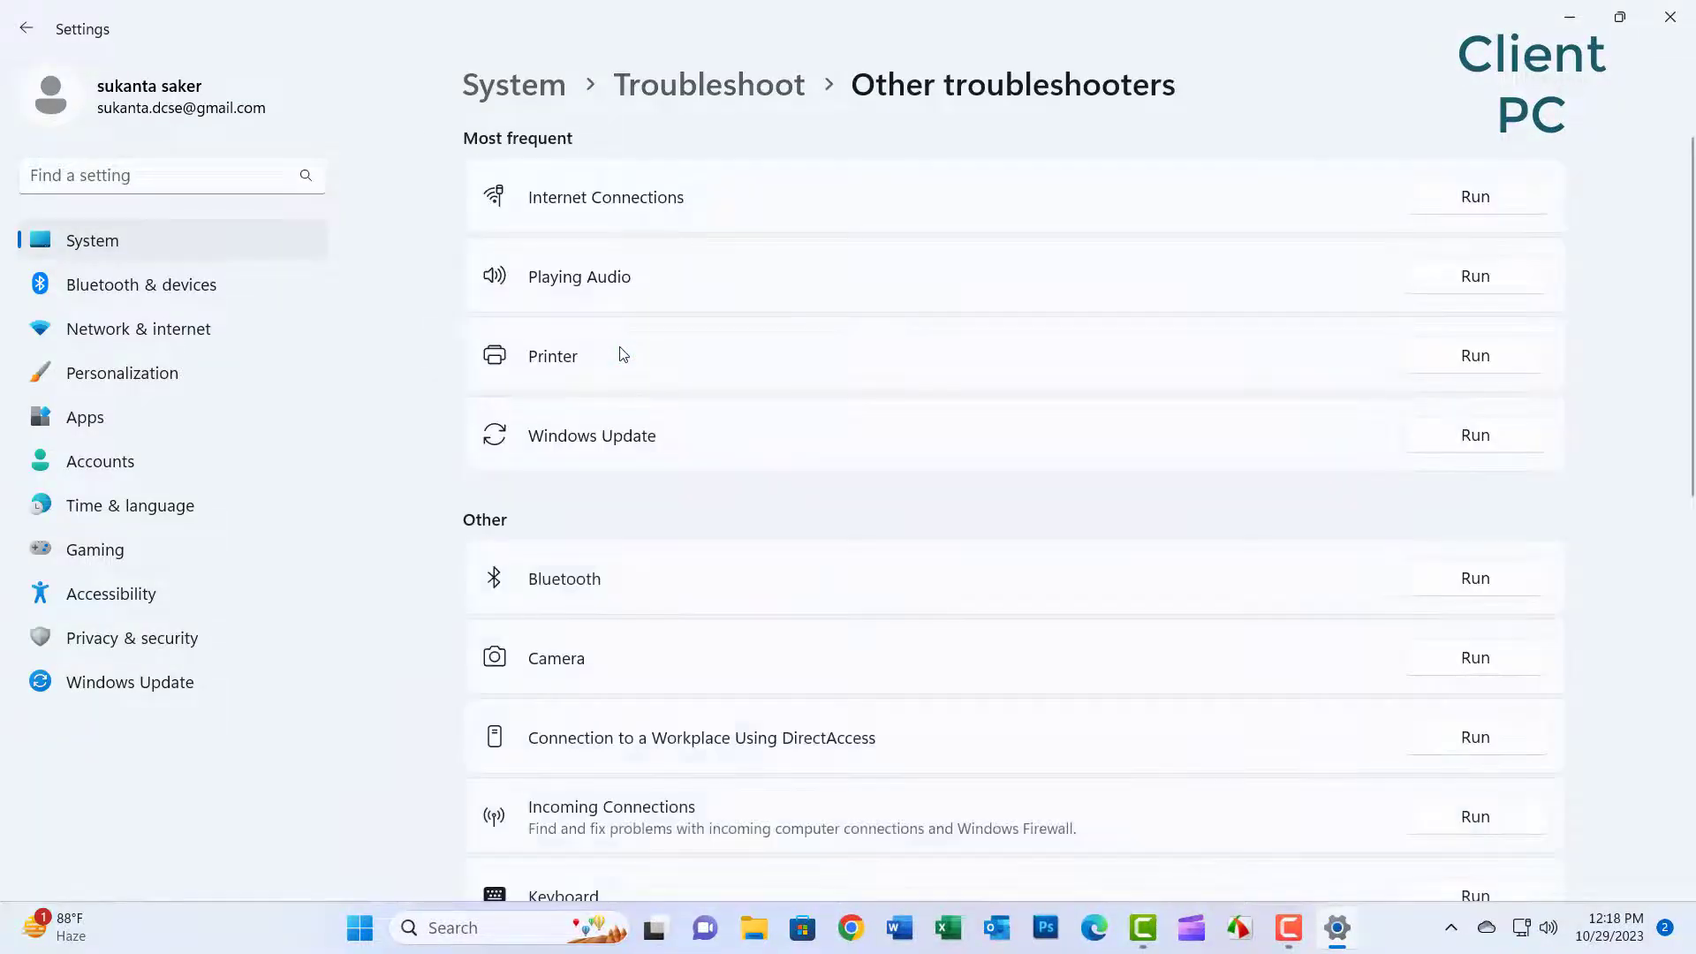
left_click(1465, 355)
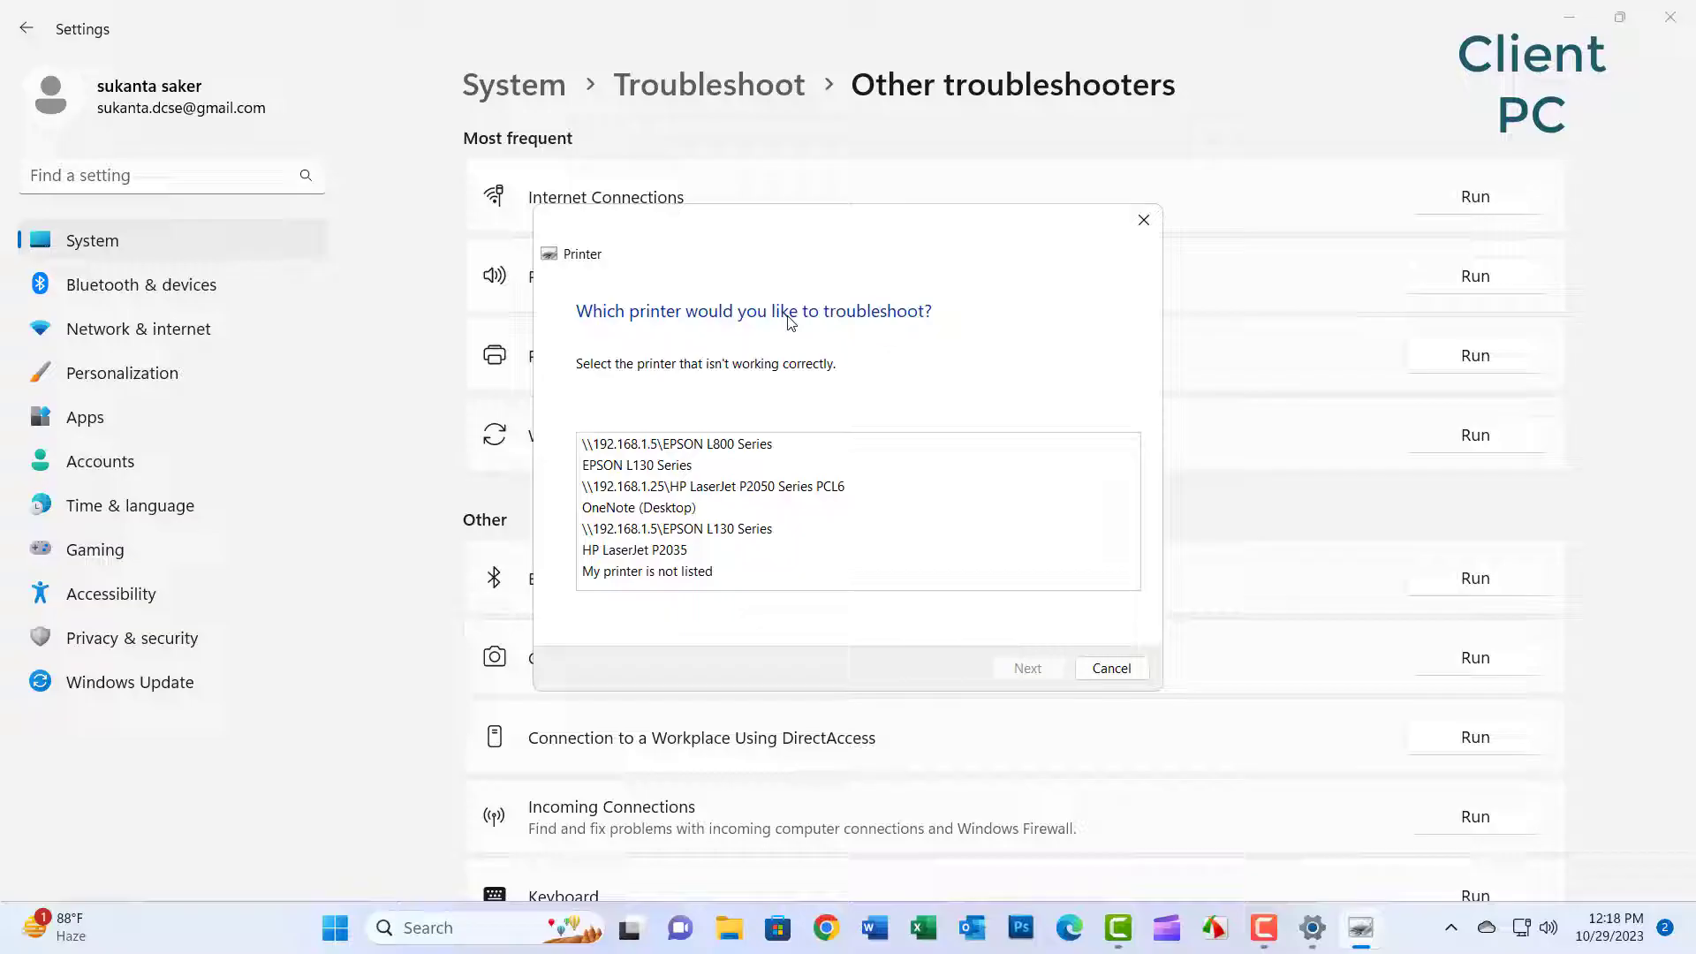
left_click(673, 486)
left_click(1027, 669)
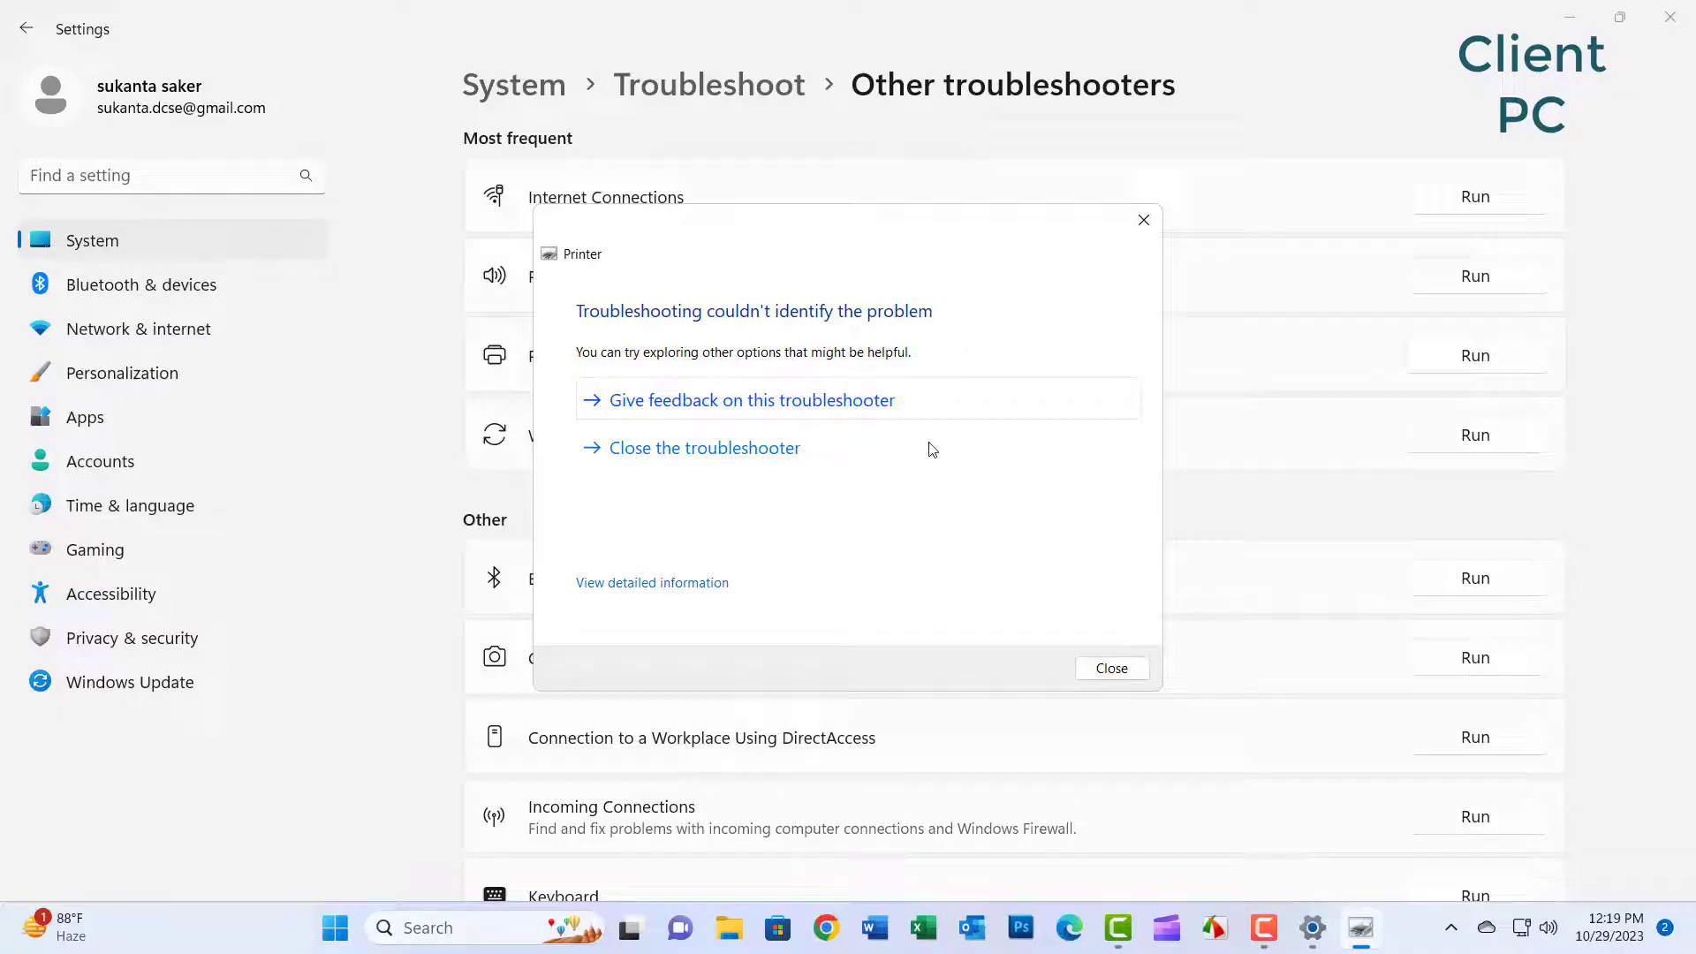
left_click(1112, 669)
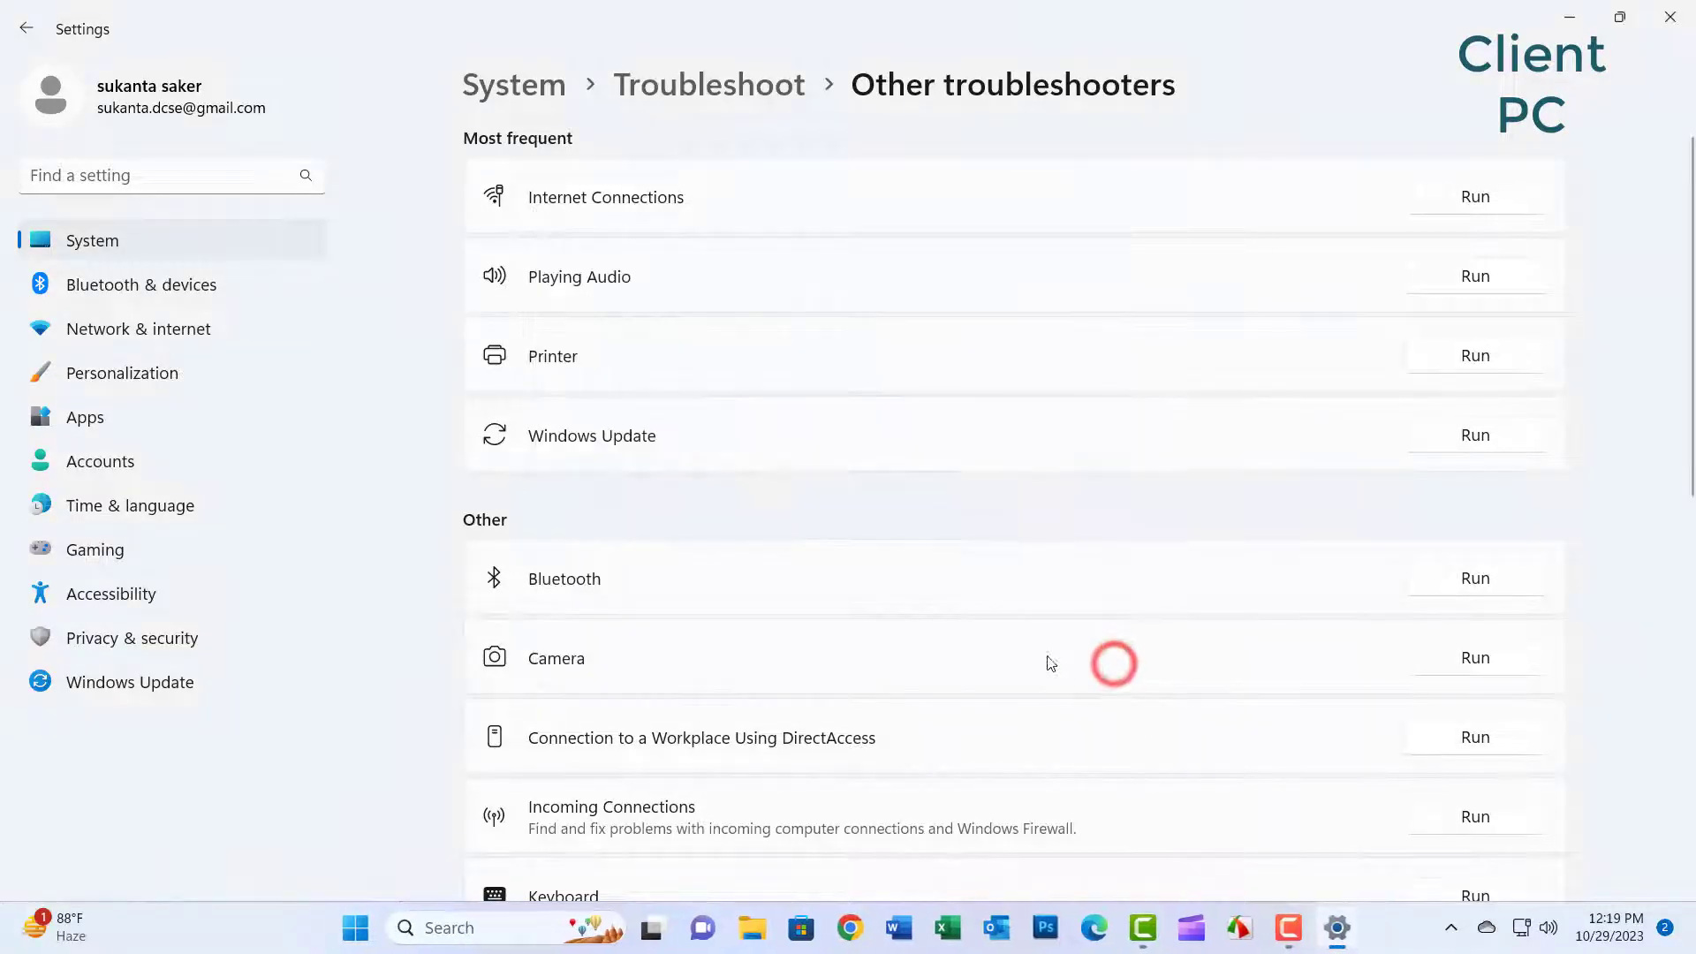
left_click(1669, 16)
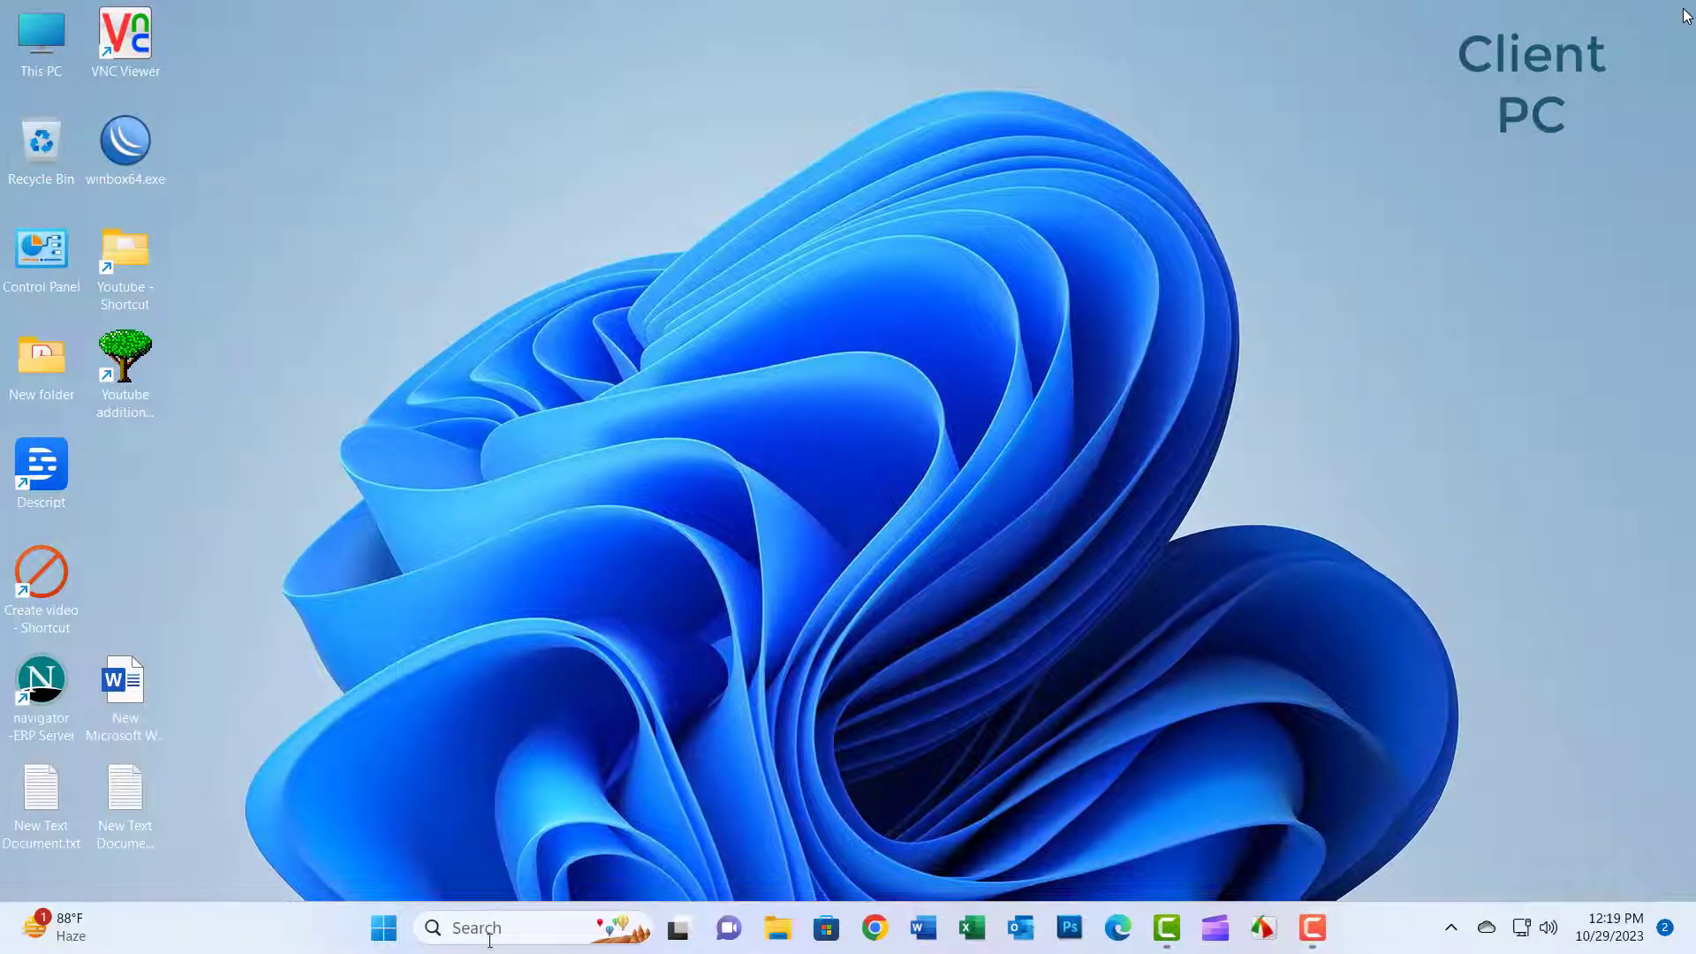
- Show the client's Start power options, then launch Registry Editor on the server via 're'
left_click(378, 932)
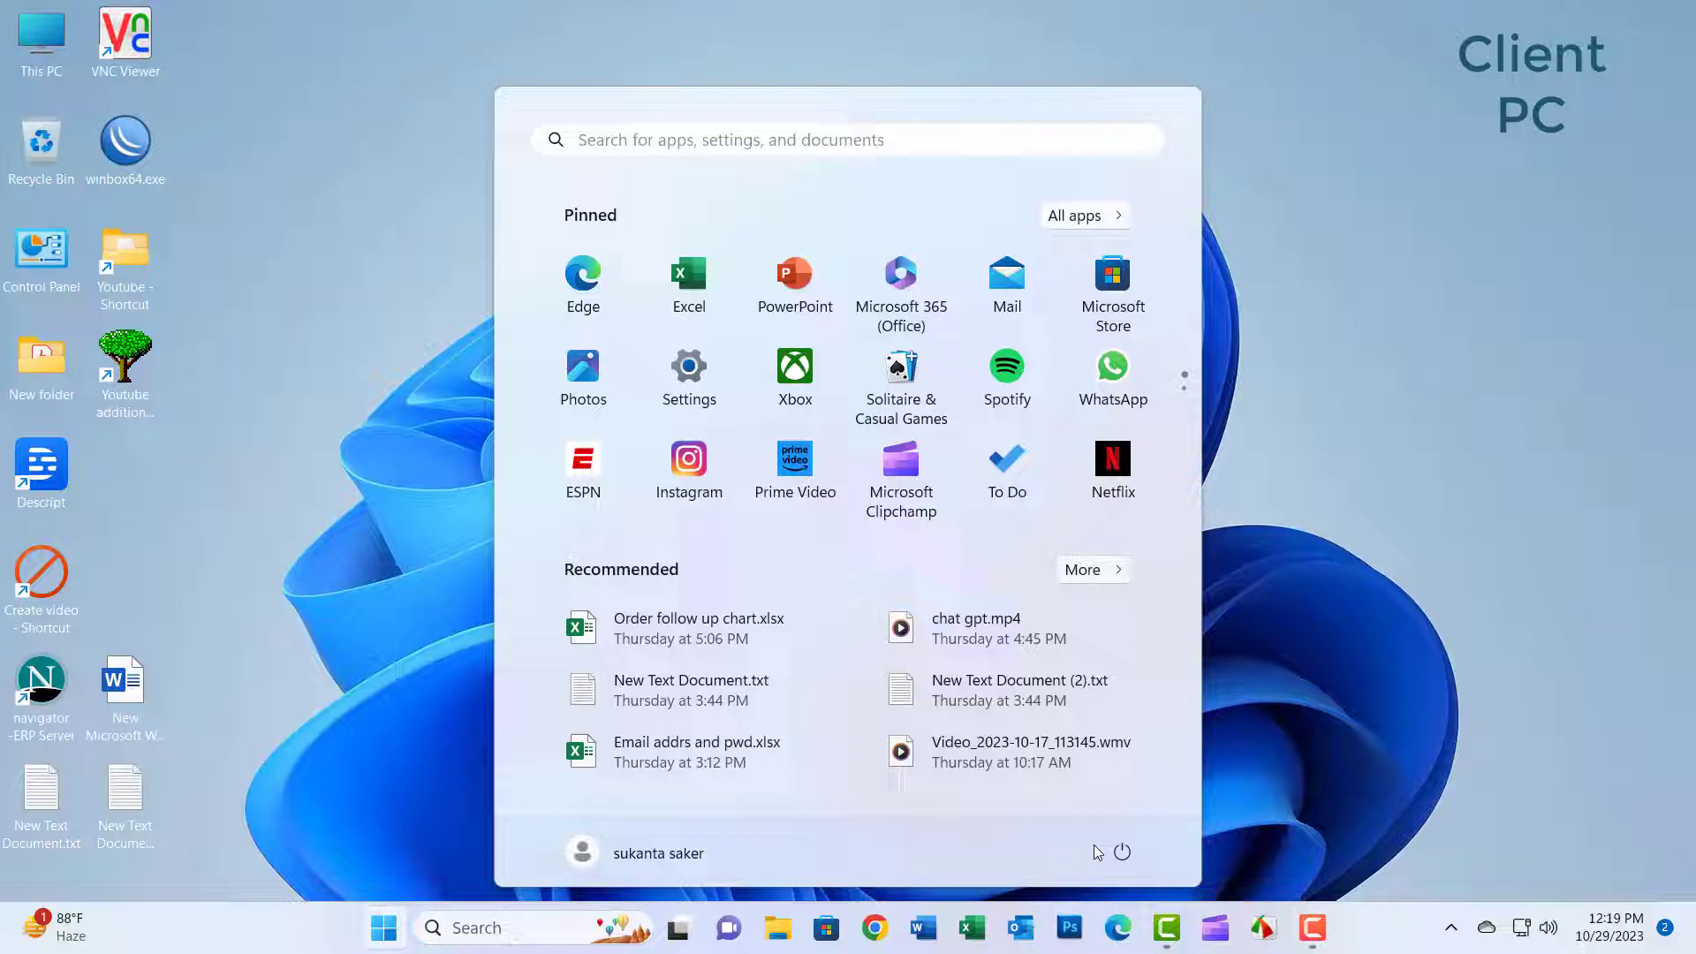
left_click(1122, 857)
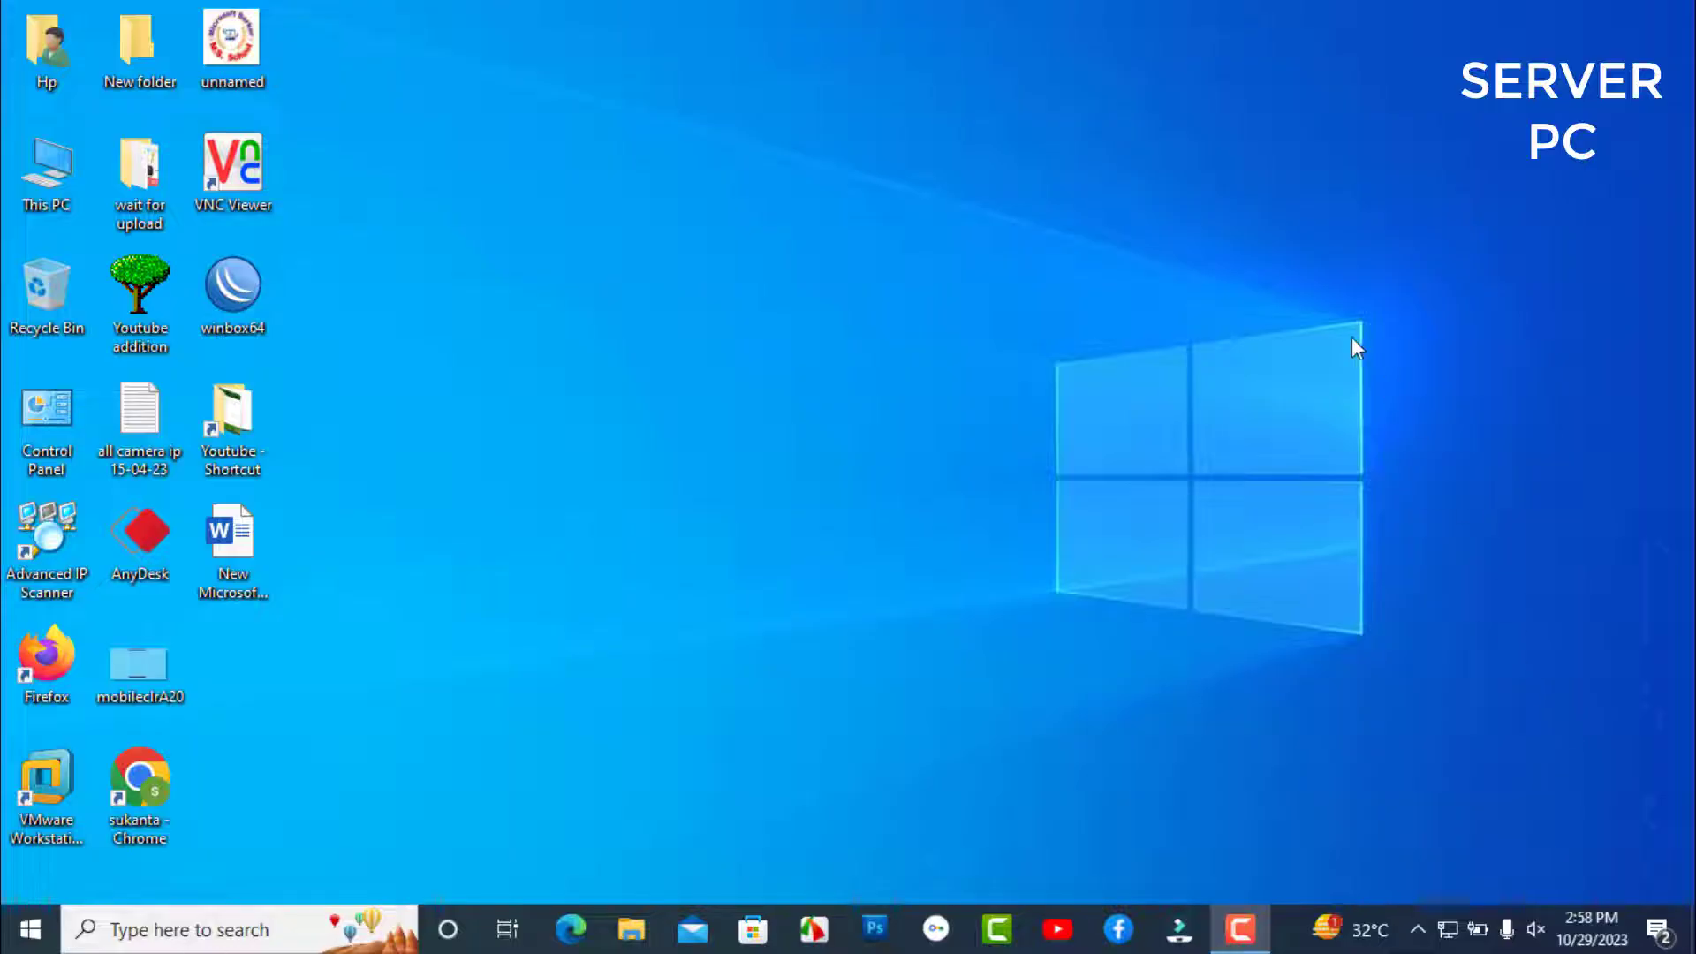
left_click(217, 928)
type("re")
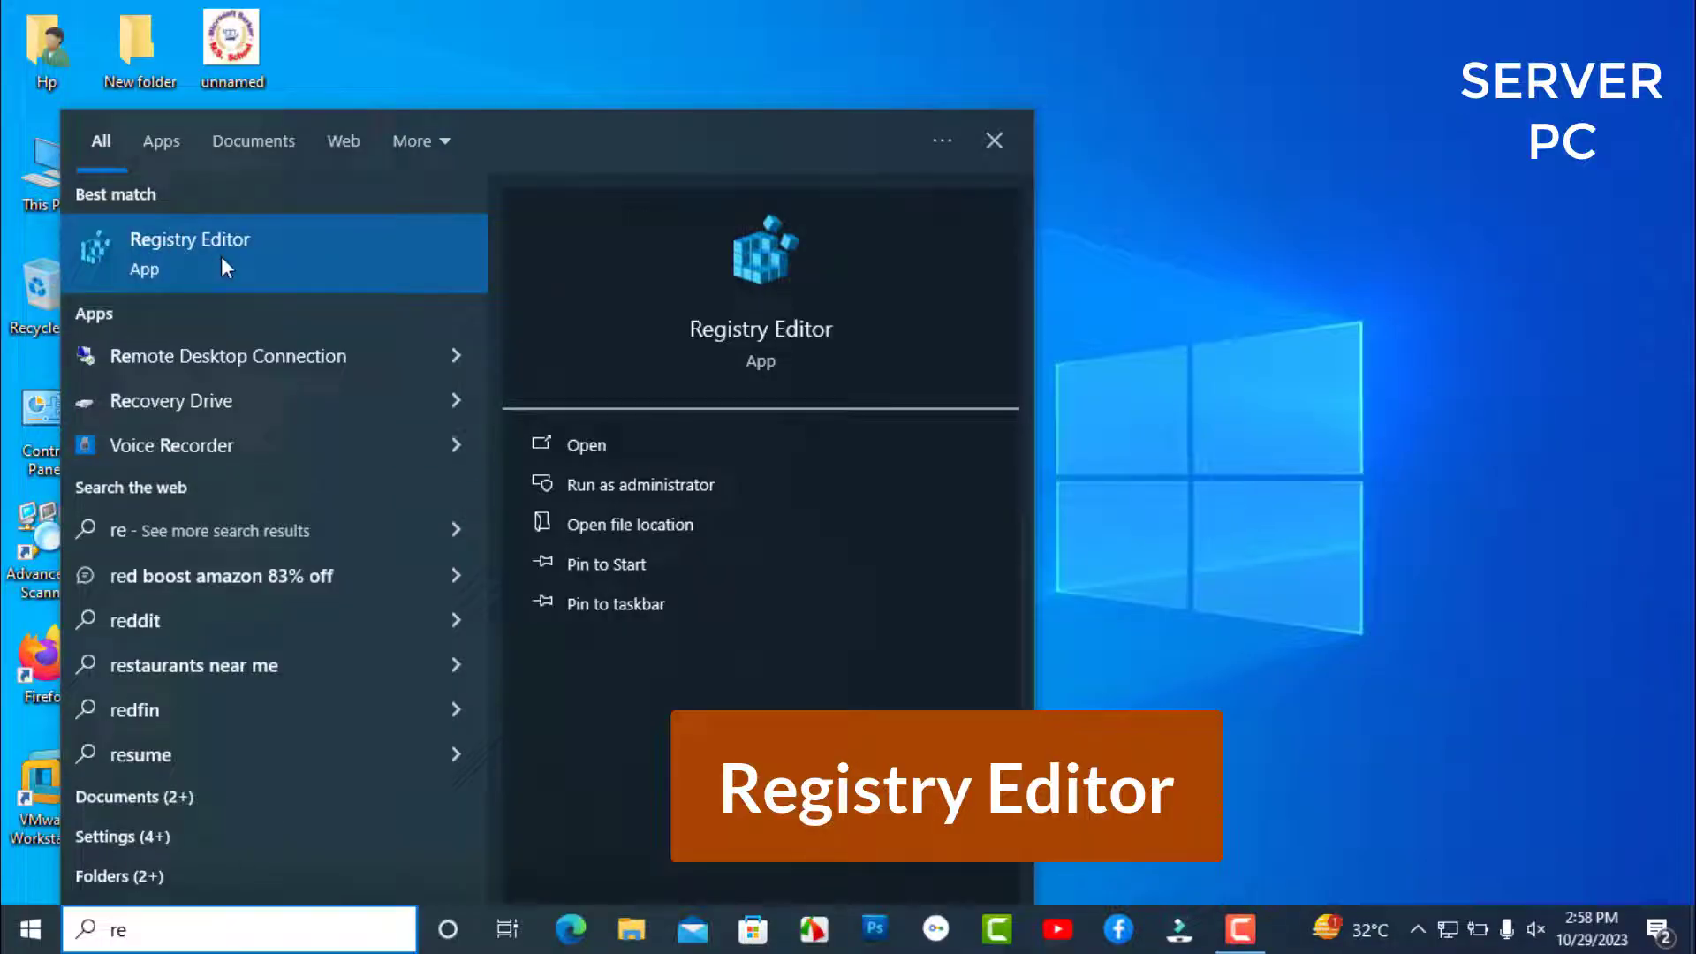
left_click(189, 254)
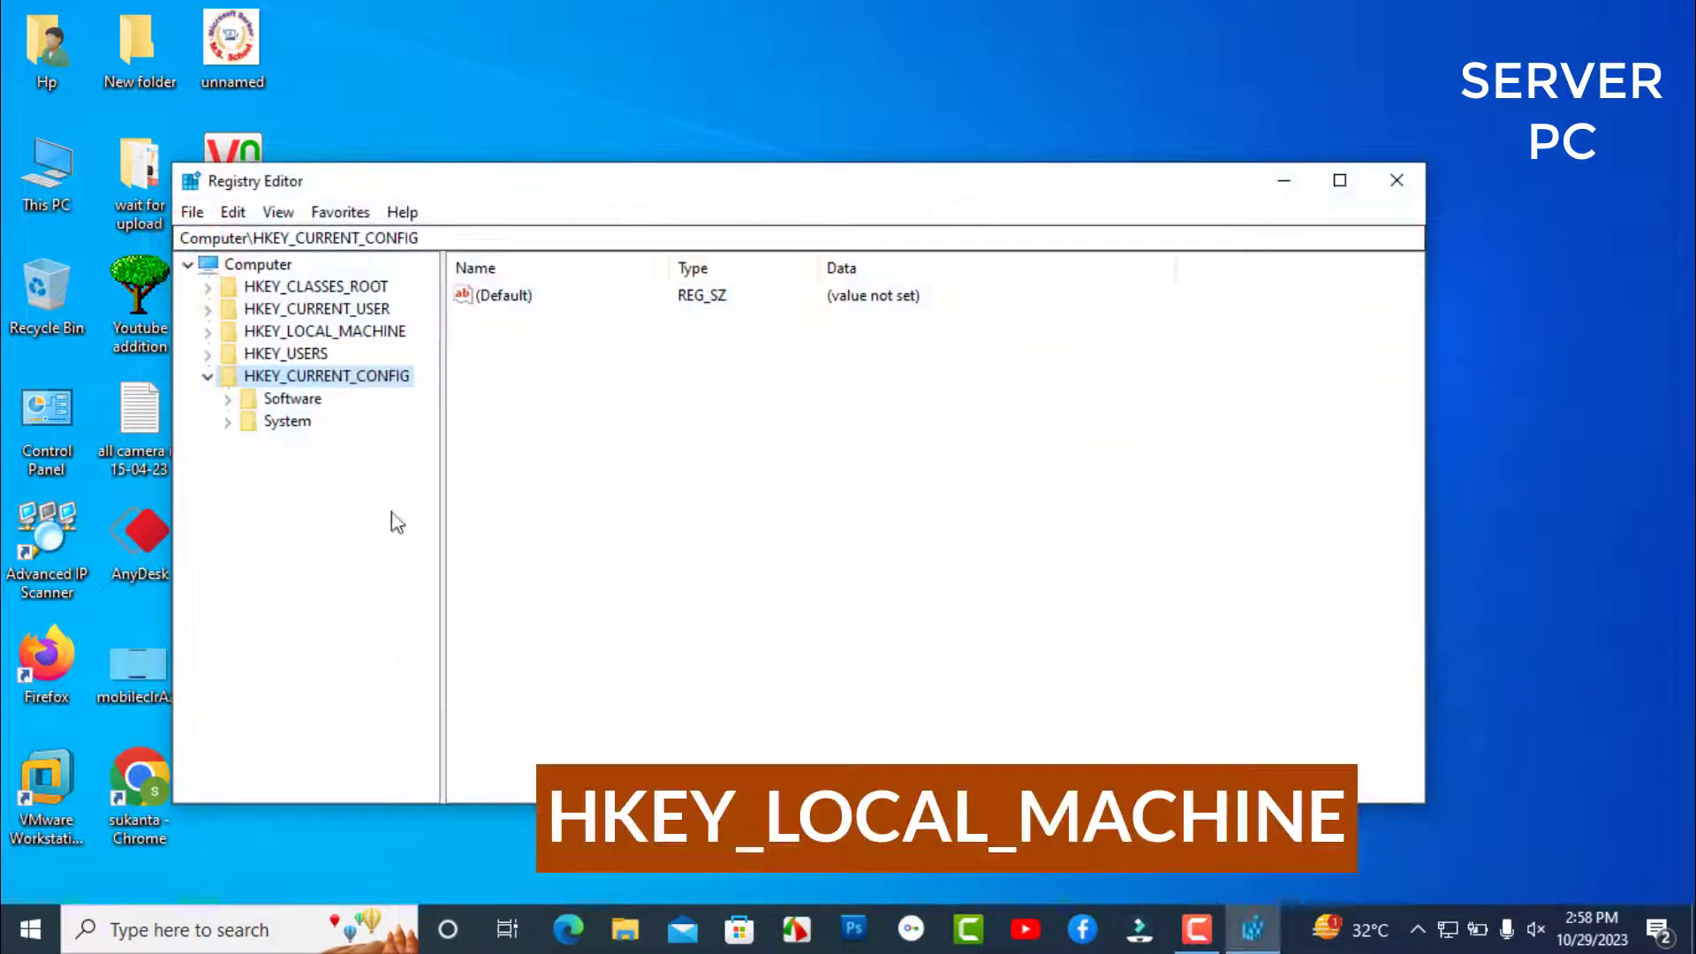
- Expand HKEY_LOCAL_MACHINE\SYSTEM\CurrentControlSet\Control\Print in the registry tree
left_click(208, 377)
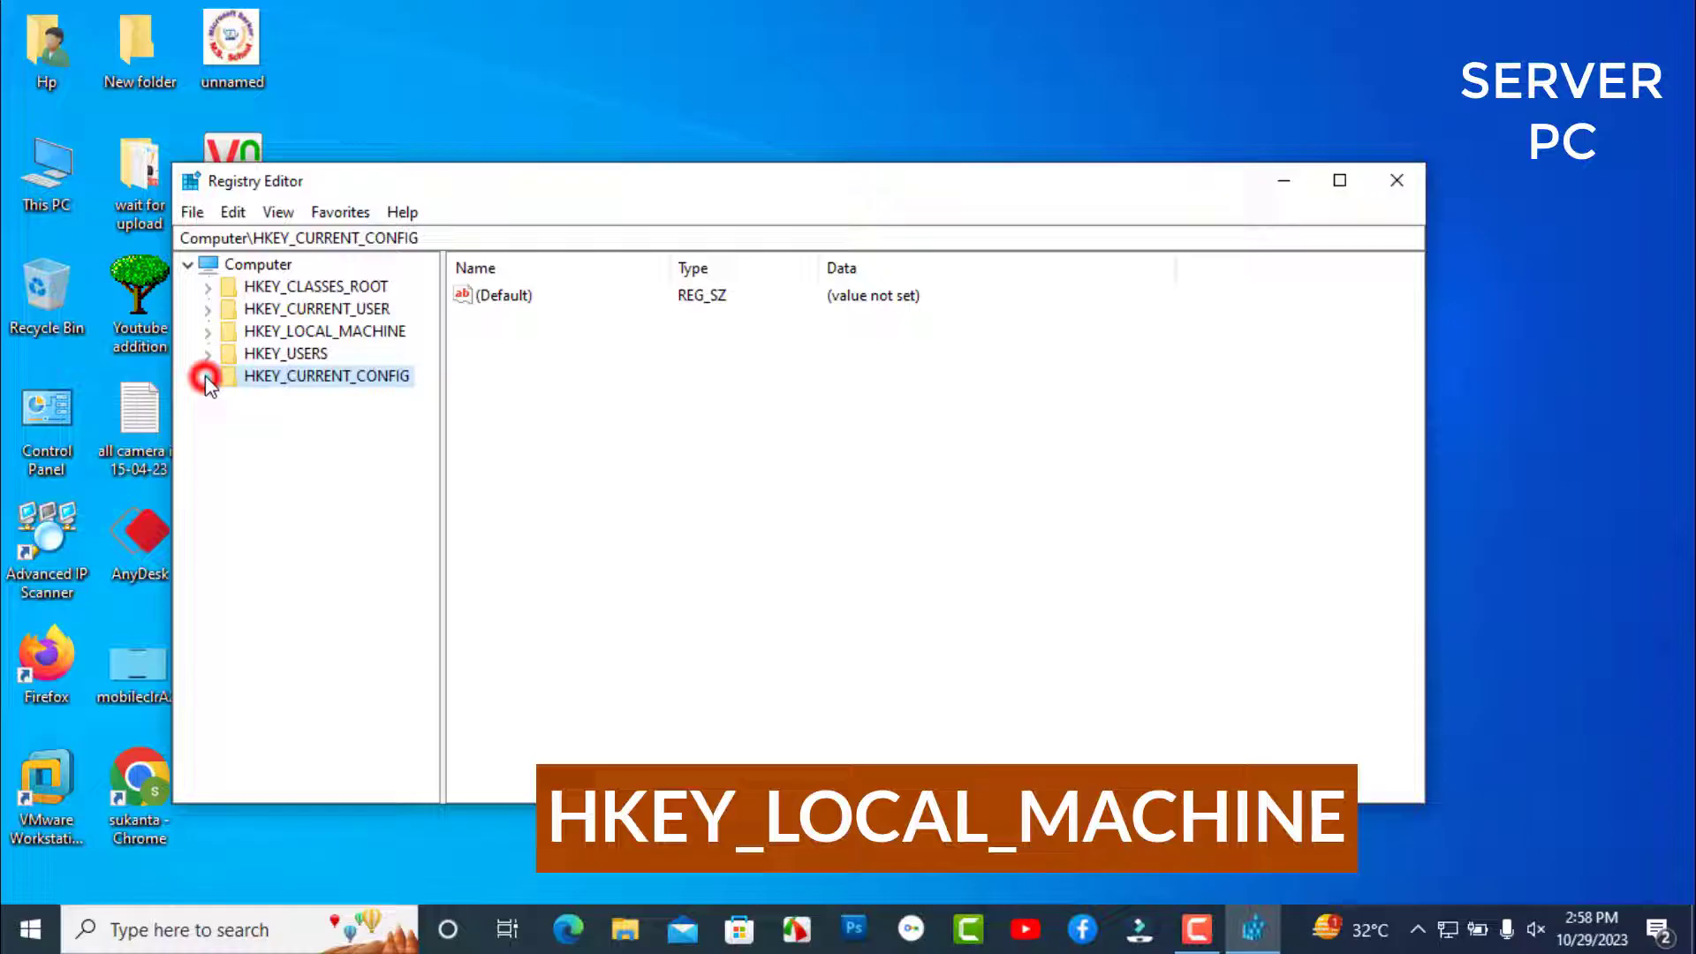
left_click(208, 331)
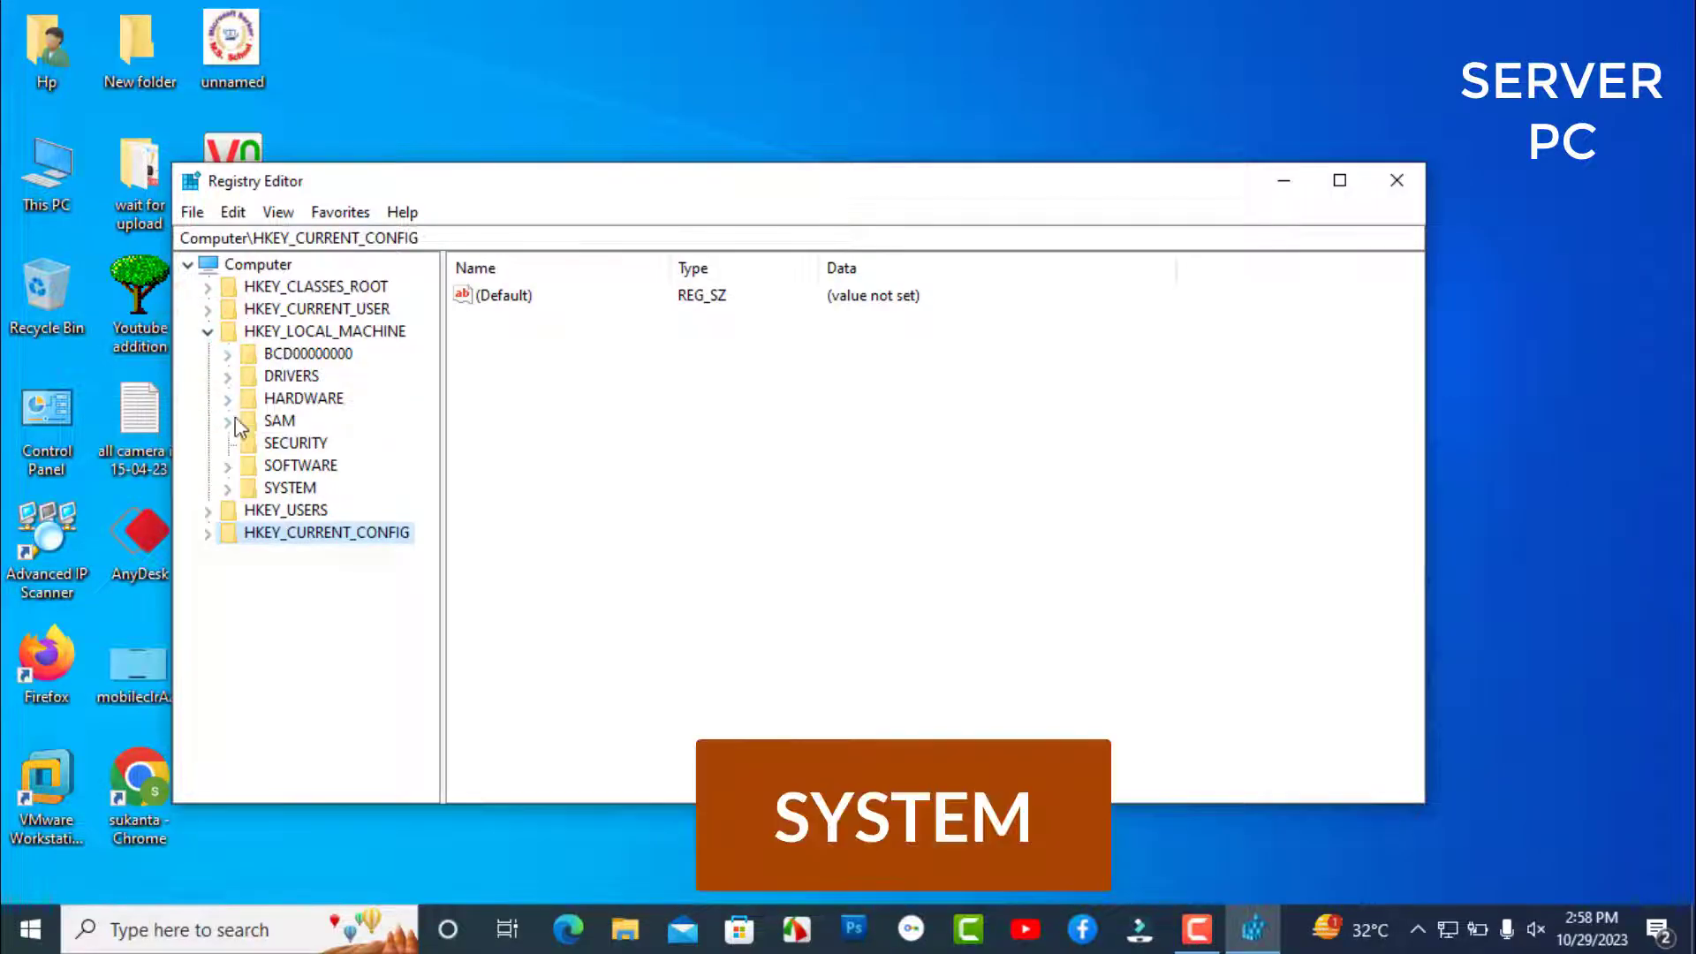
left_click(227, 489)
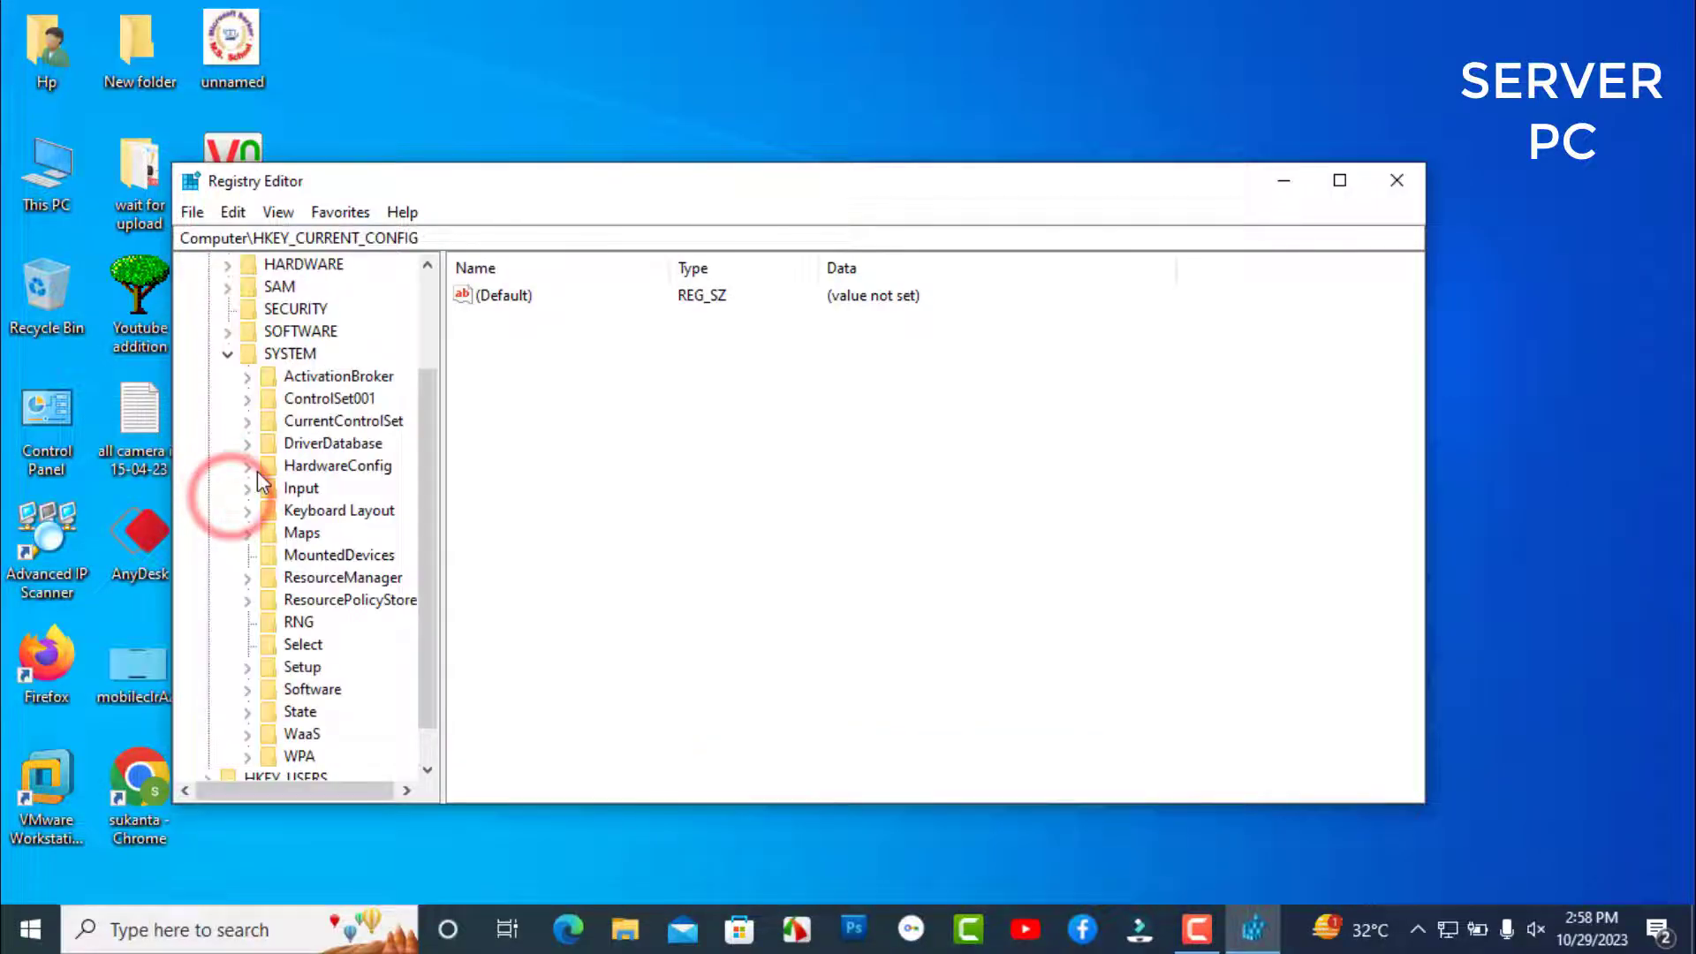
left_click_drag(429, 410, 431, 434)
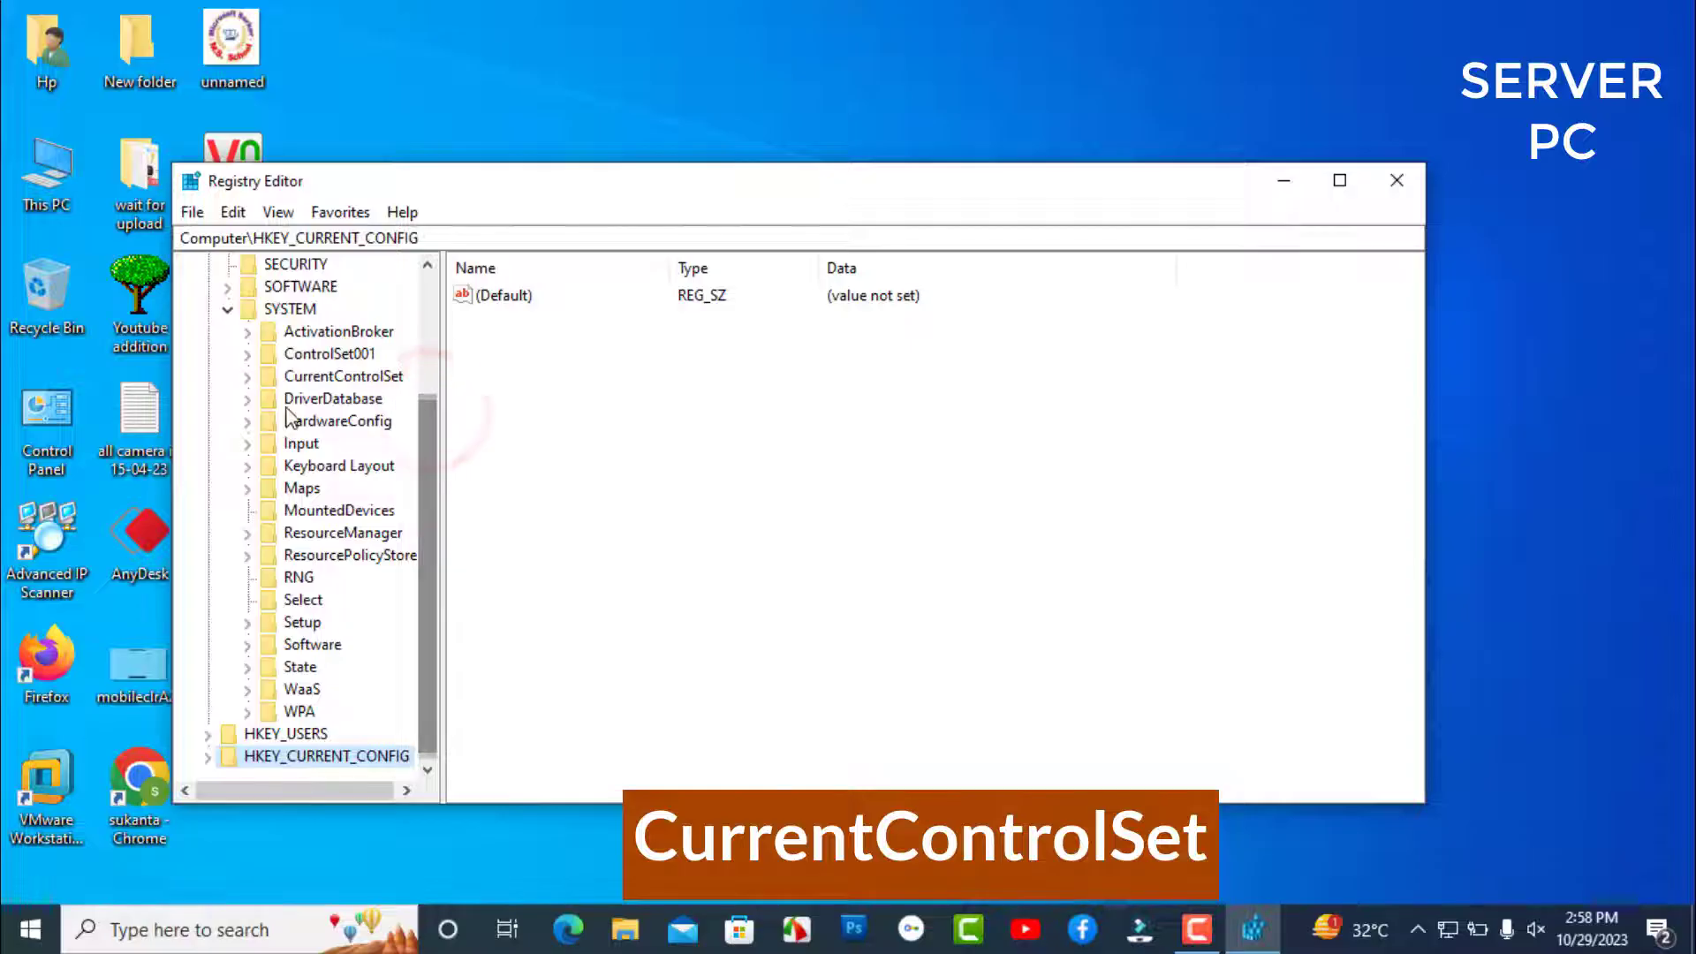
left_click(247, 376)
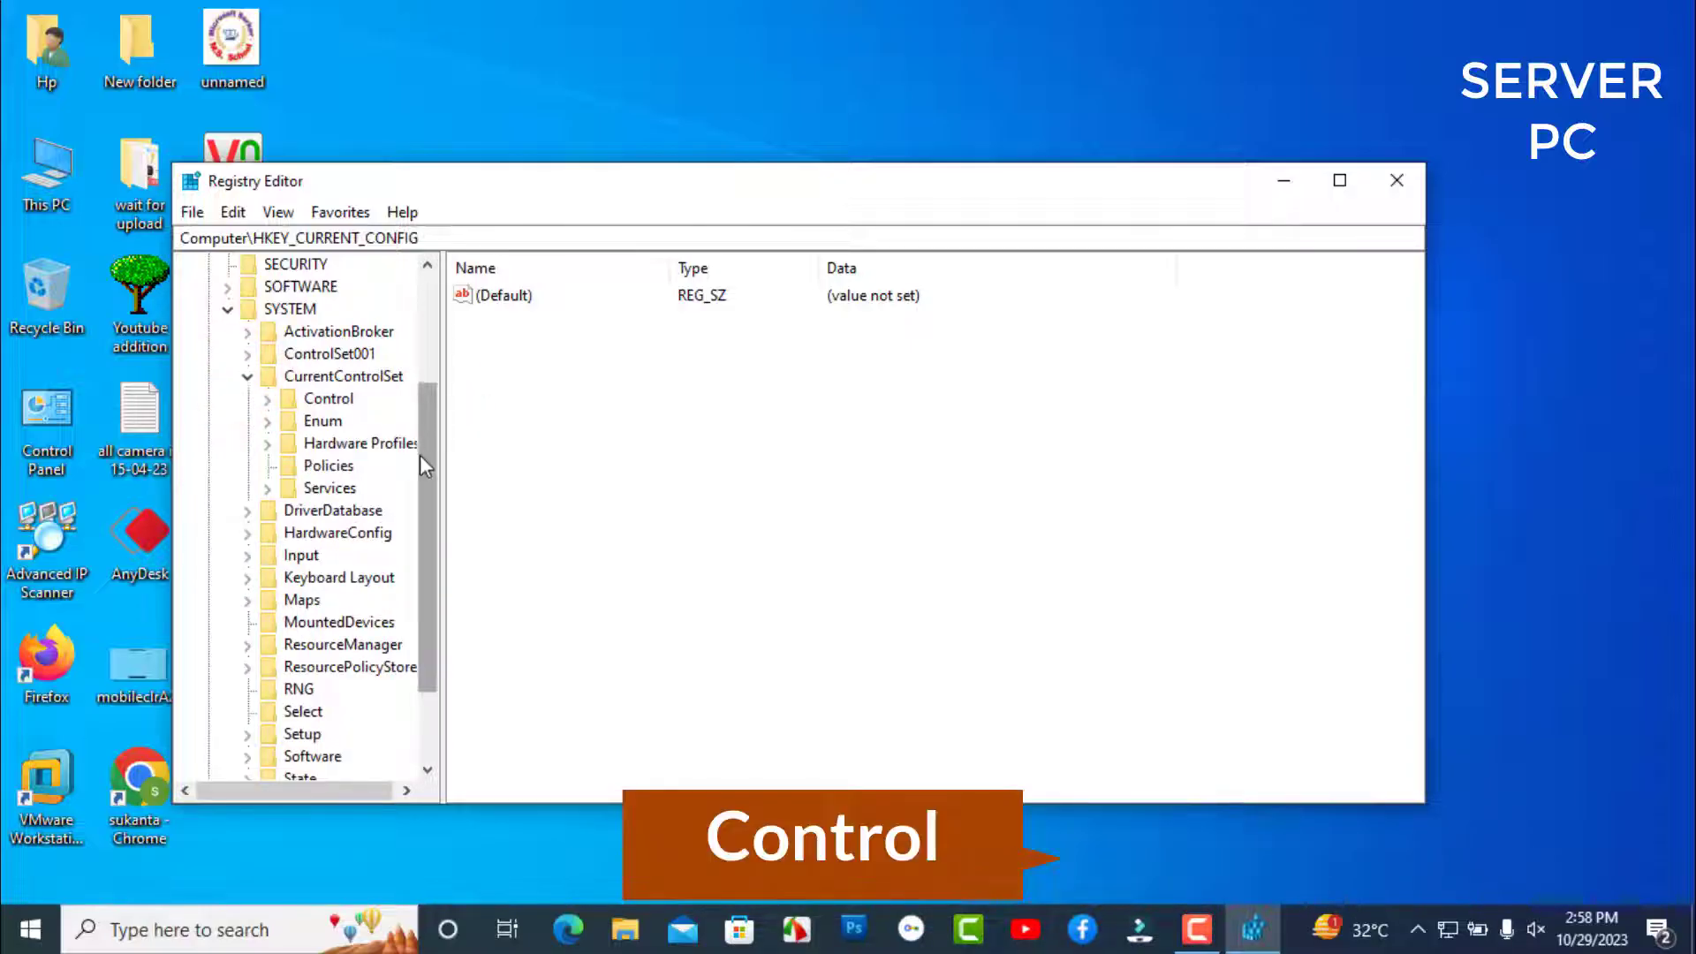
left_click(267, 399)
left_click_drag(438, 355, 446, 540)
left_click(287, 689)
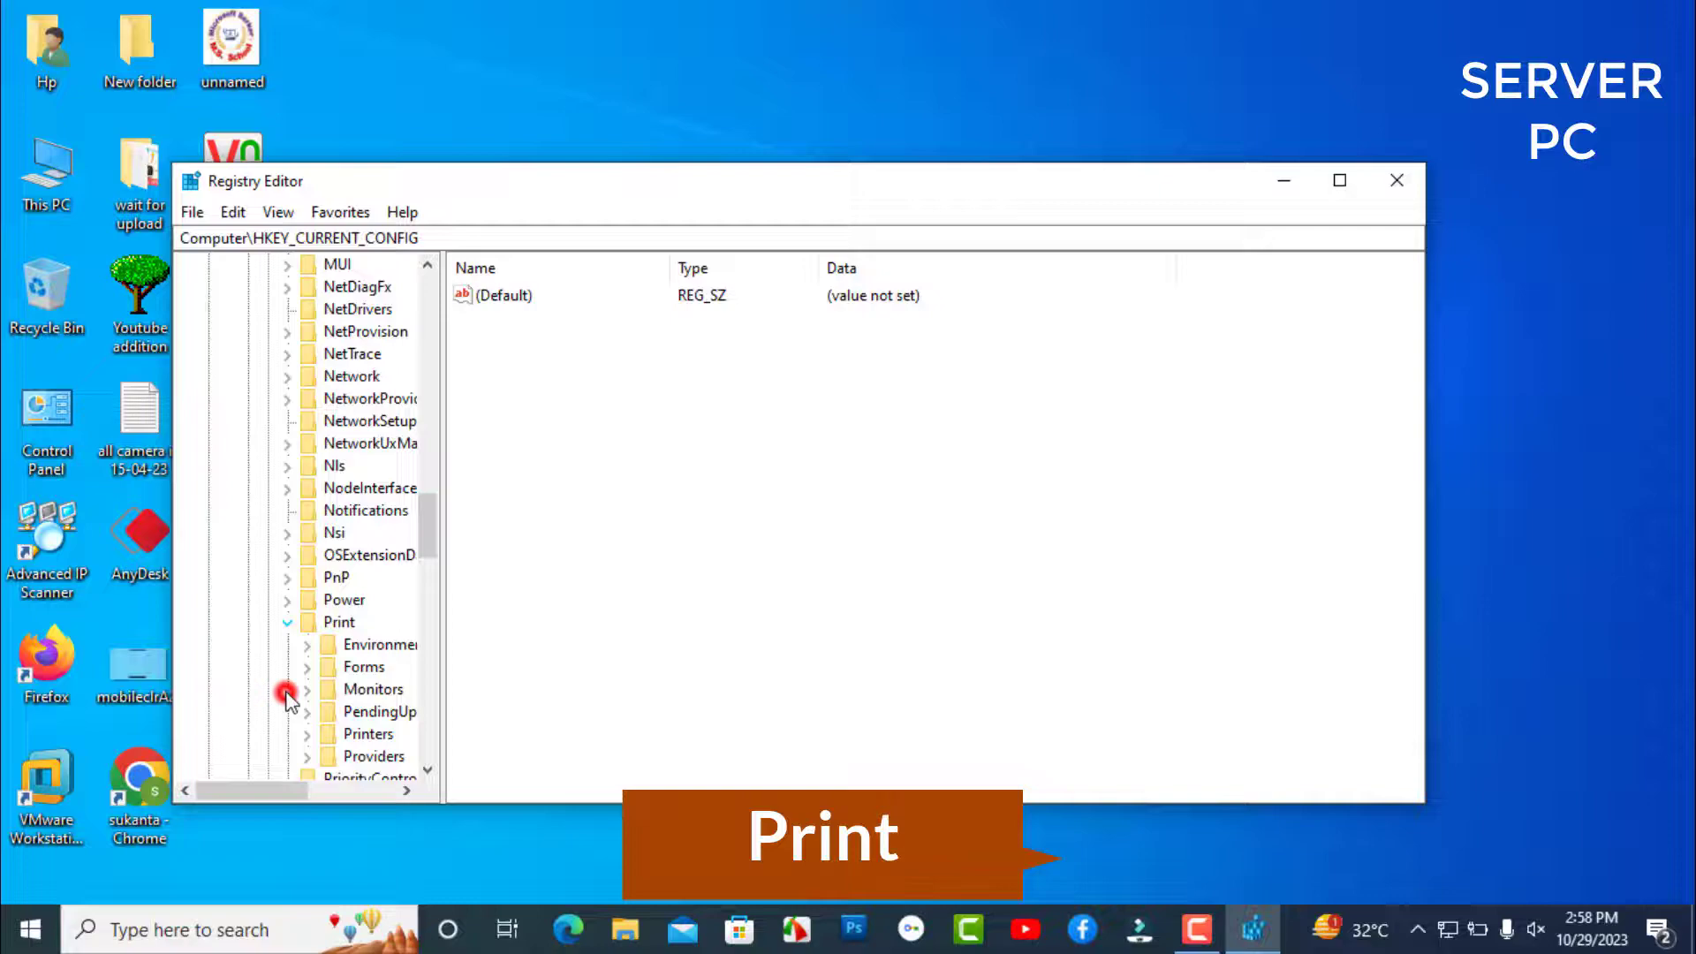
- Expand Environments\Windows x64\Drivers\Version-3 and select the HP LaserJet P2035 driver key
left_click_drag(431, 528, 431, 544)
left_click_drag(245, 787, 274, 786)
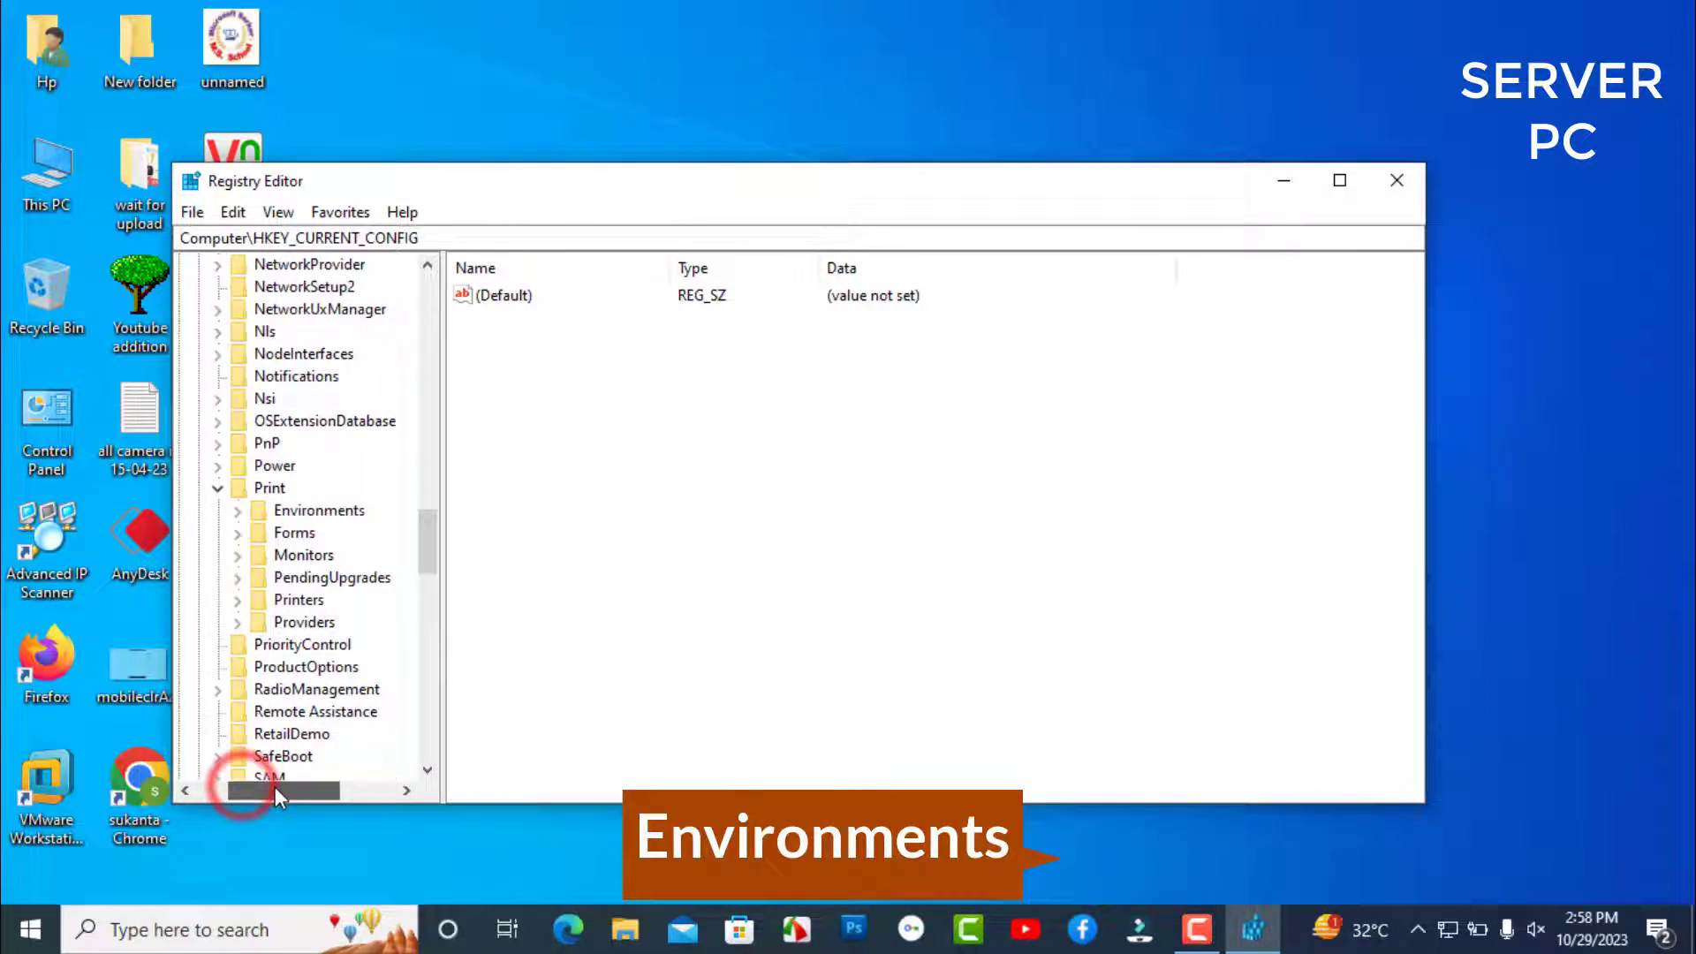
left_click(238, 512)
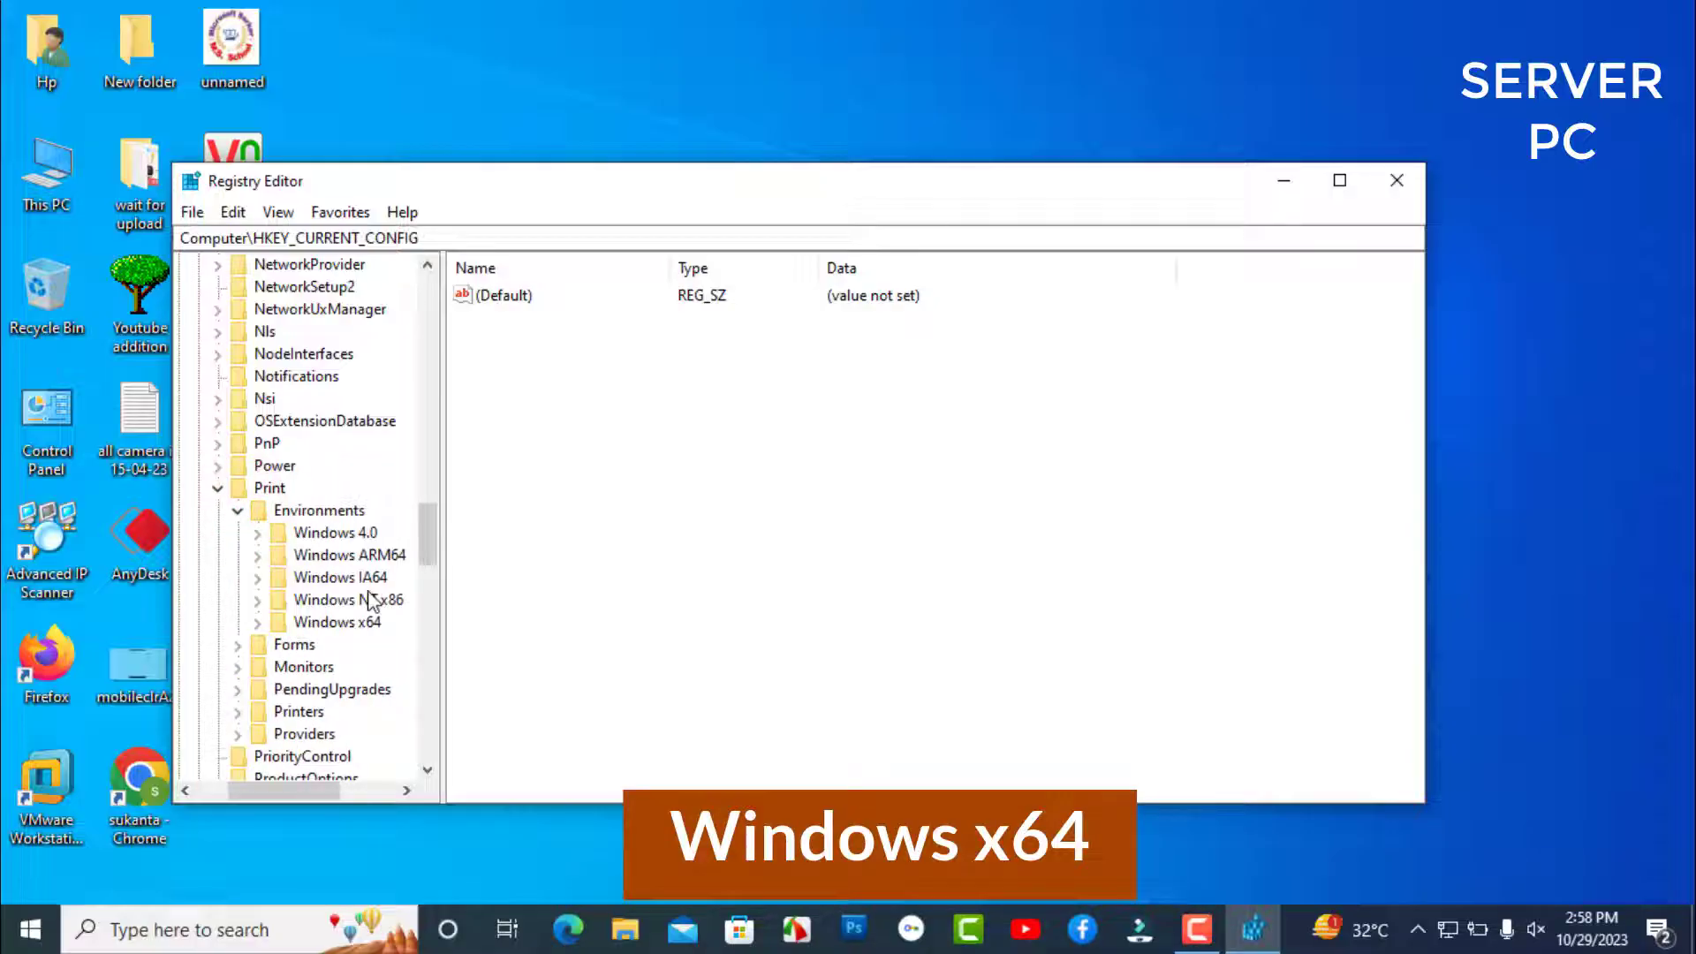
left_click(256, 621)
left_click_drag(427, 560, 428, 579)
left_click(277, 487)
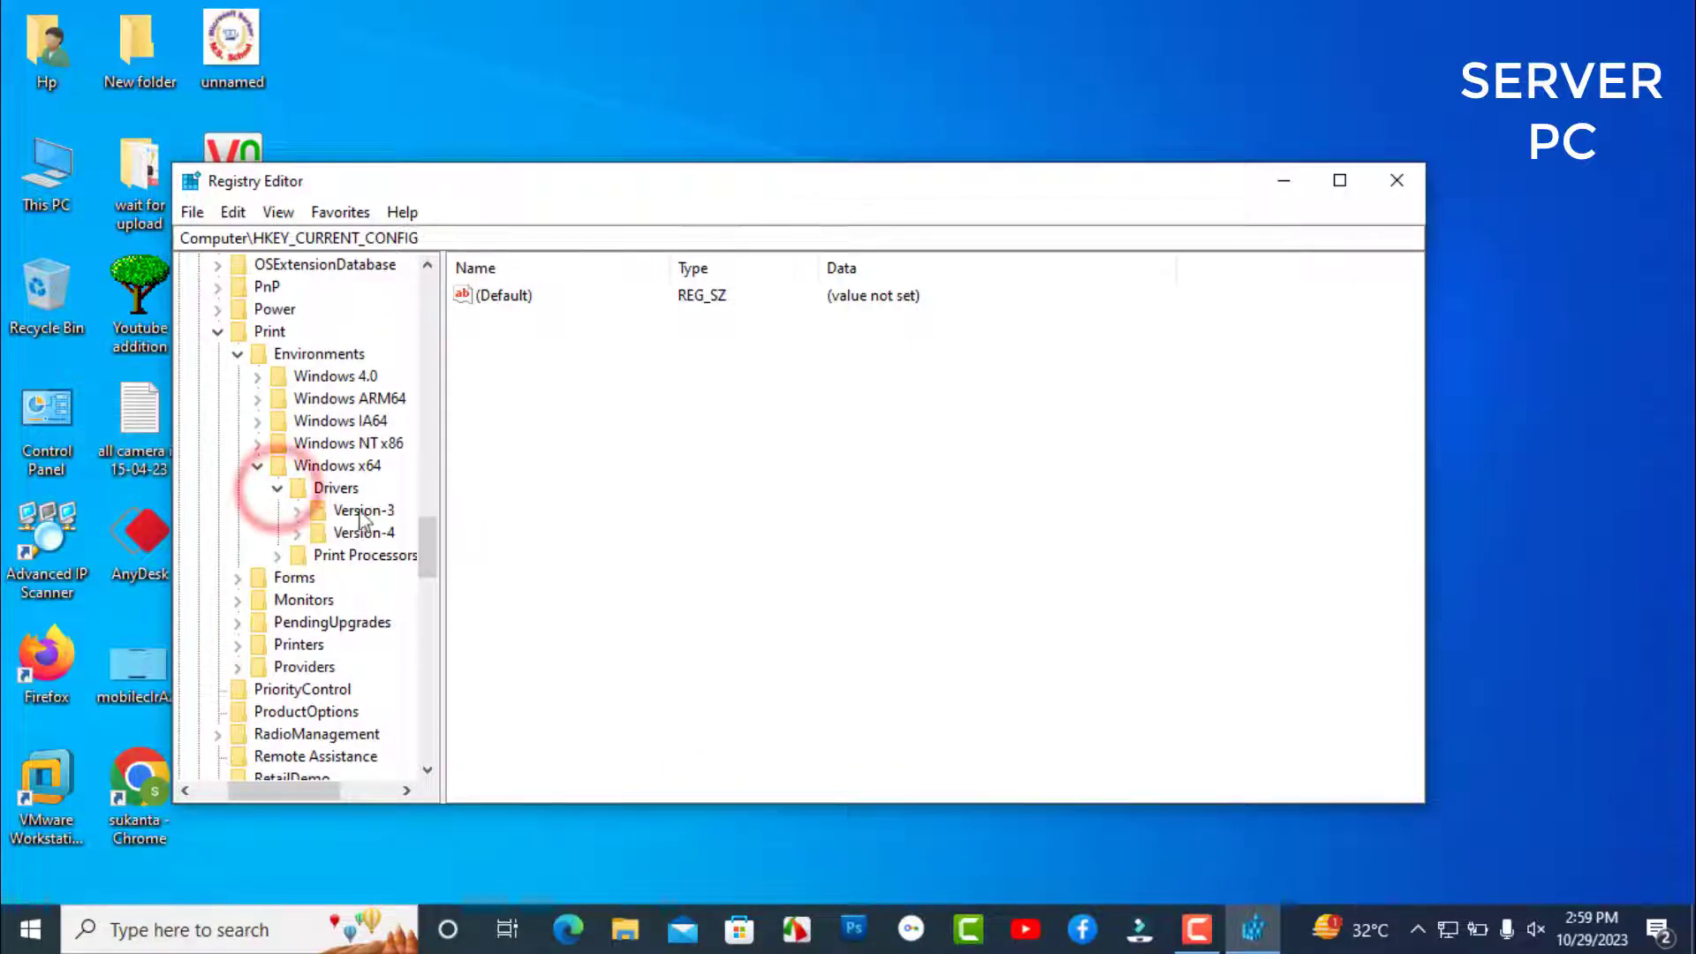
left_click(299, 510)
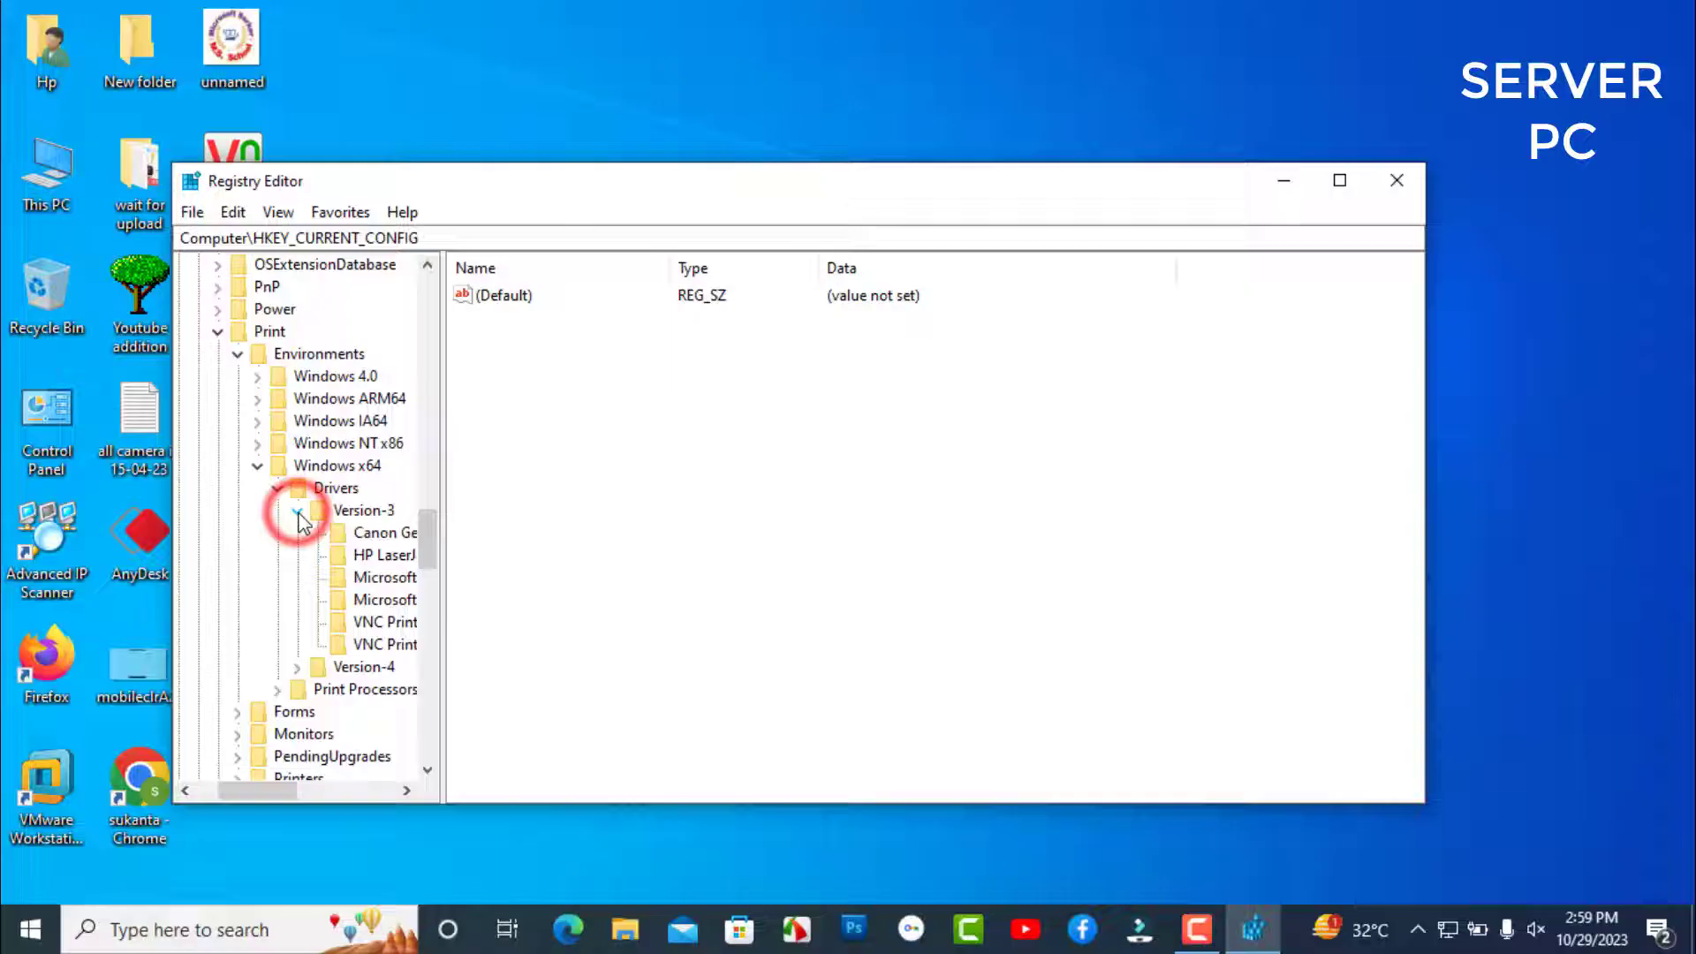
left_click_drag(274, 786, 310, 784)
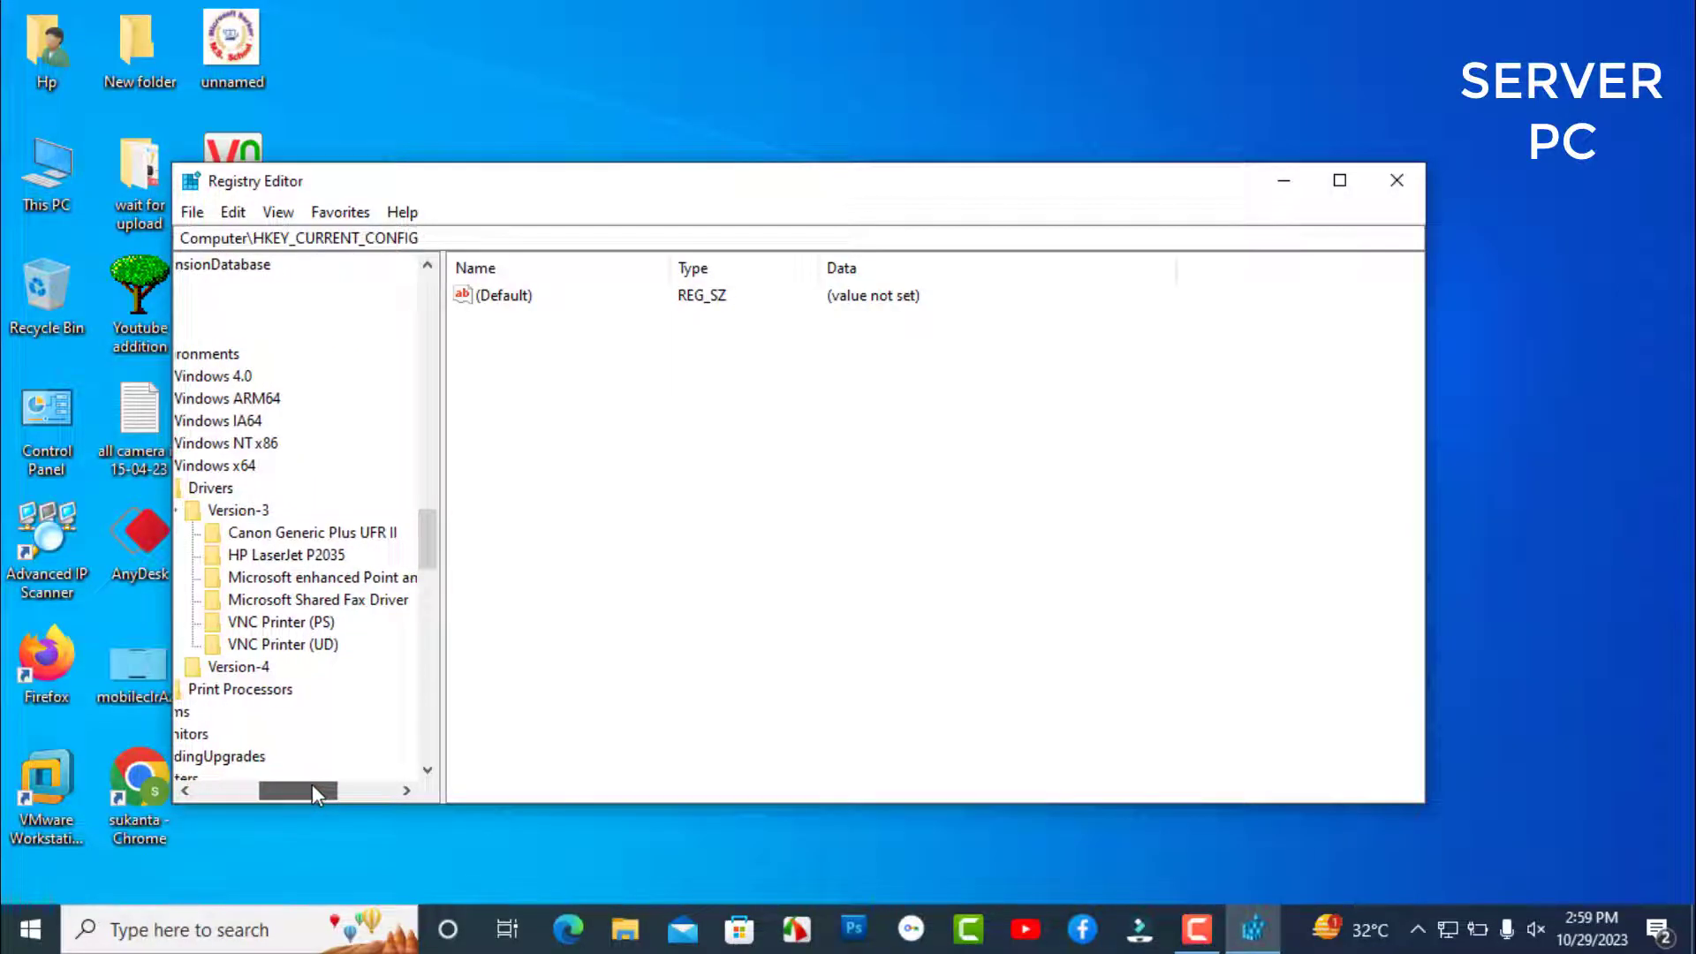
left_click(275, 558)
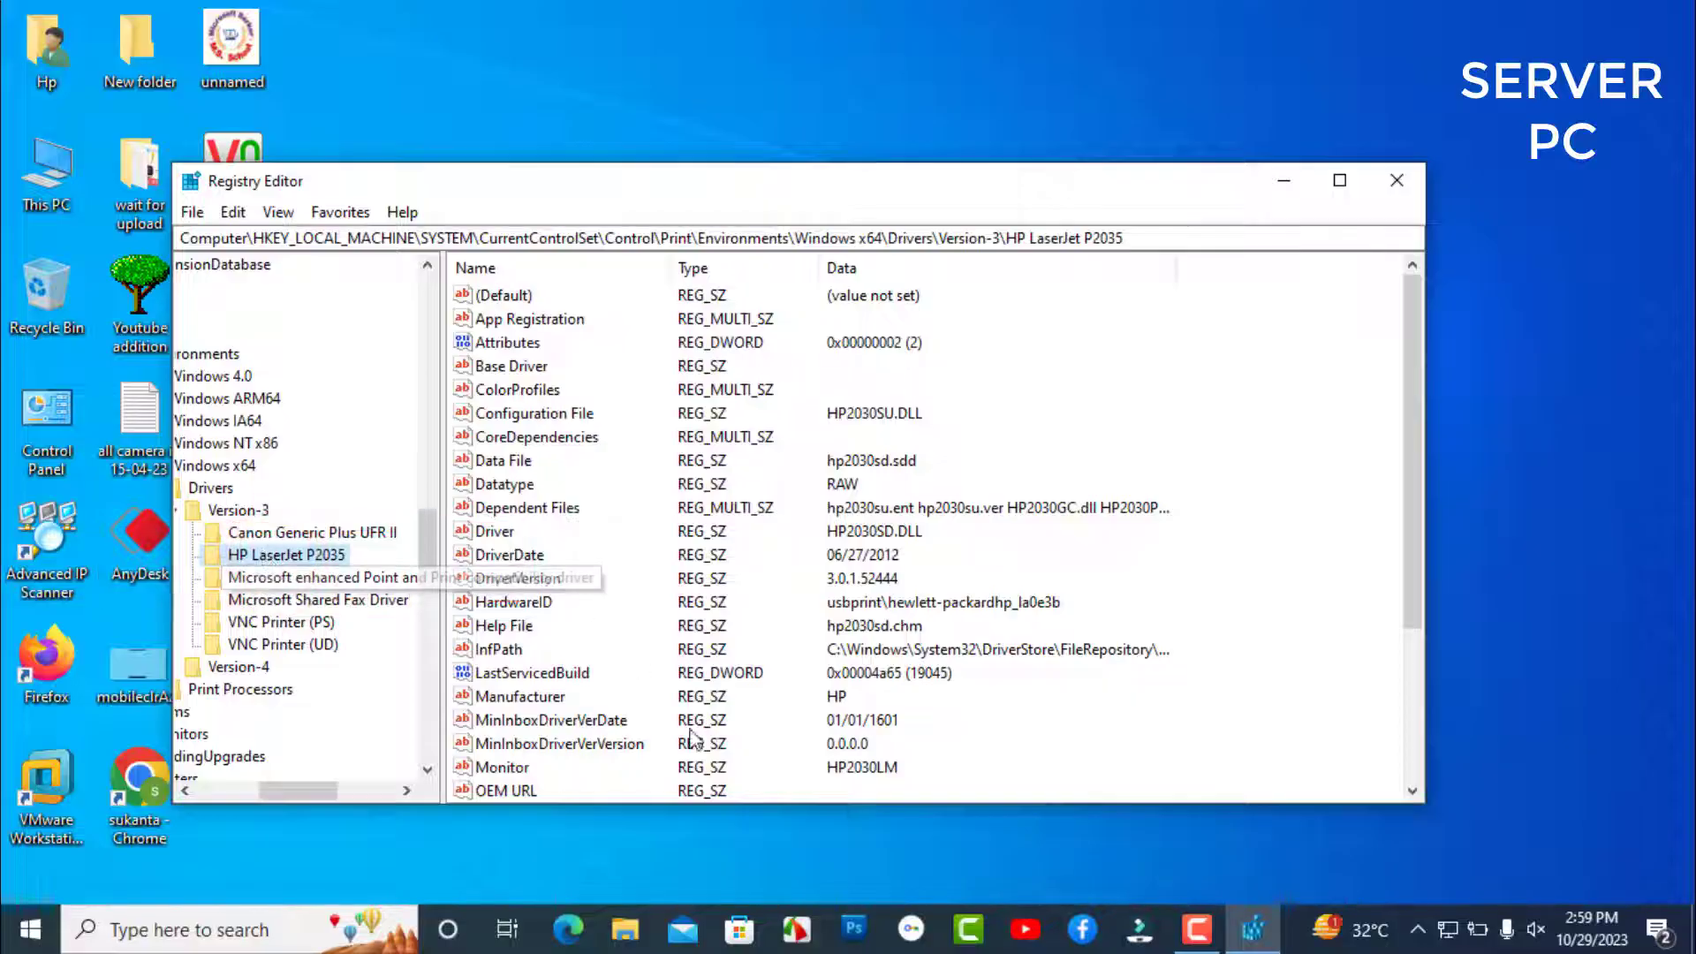
- Change the HP LaserJet P2035 PrinterDriverAttributes value data to 1
left_click(563, 565)
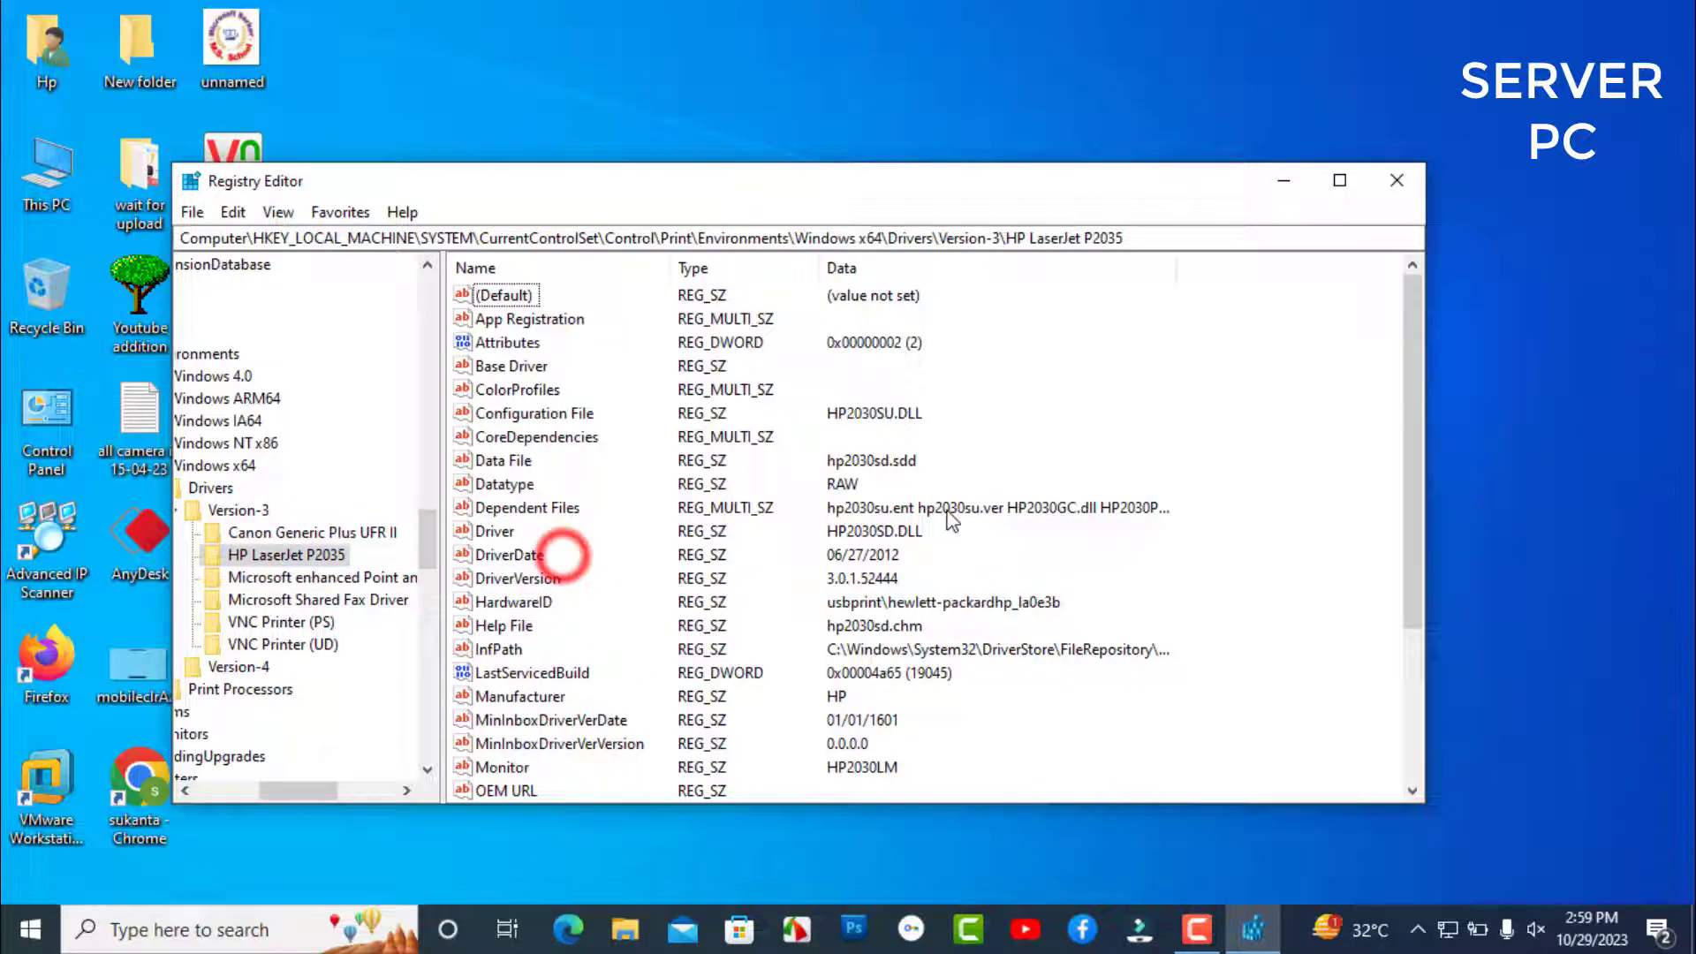
left_click_drag(1413, 385, 1438, 559)
double_click(551, 650)
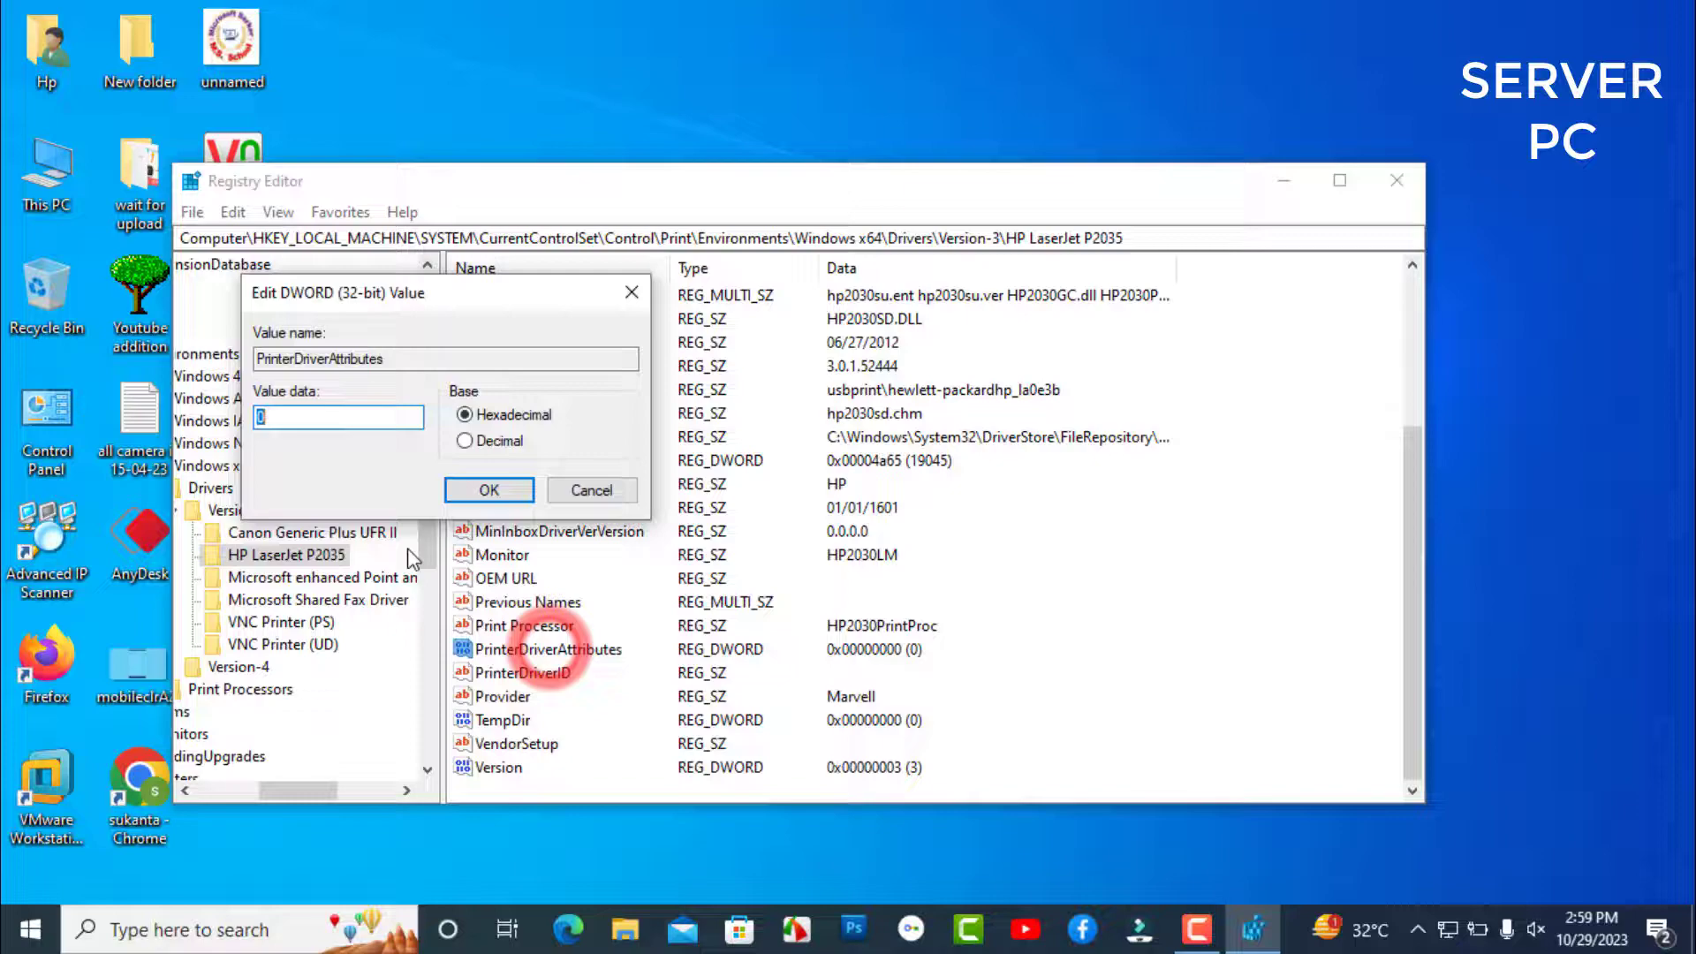
double_click(315, 418)
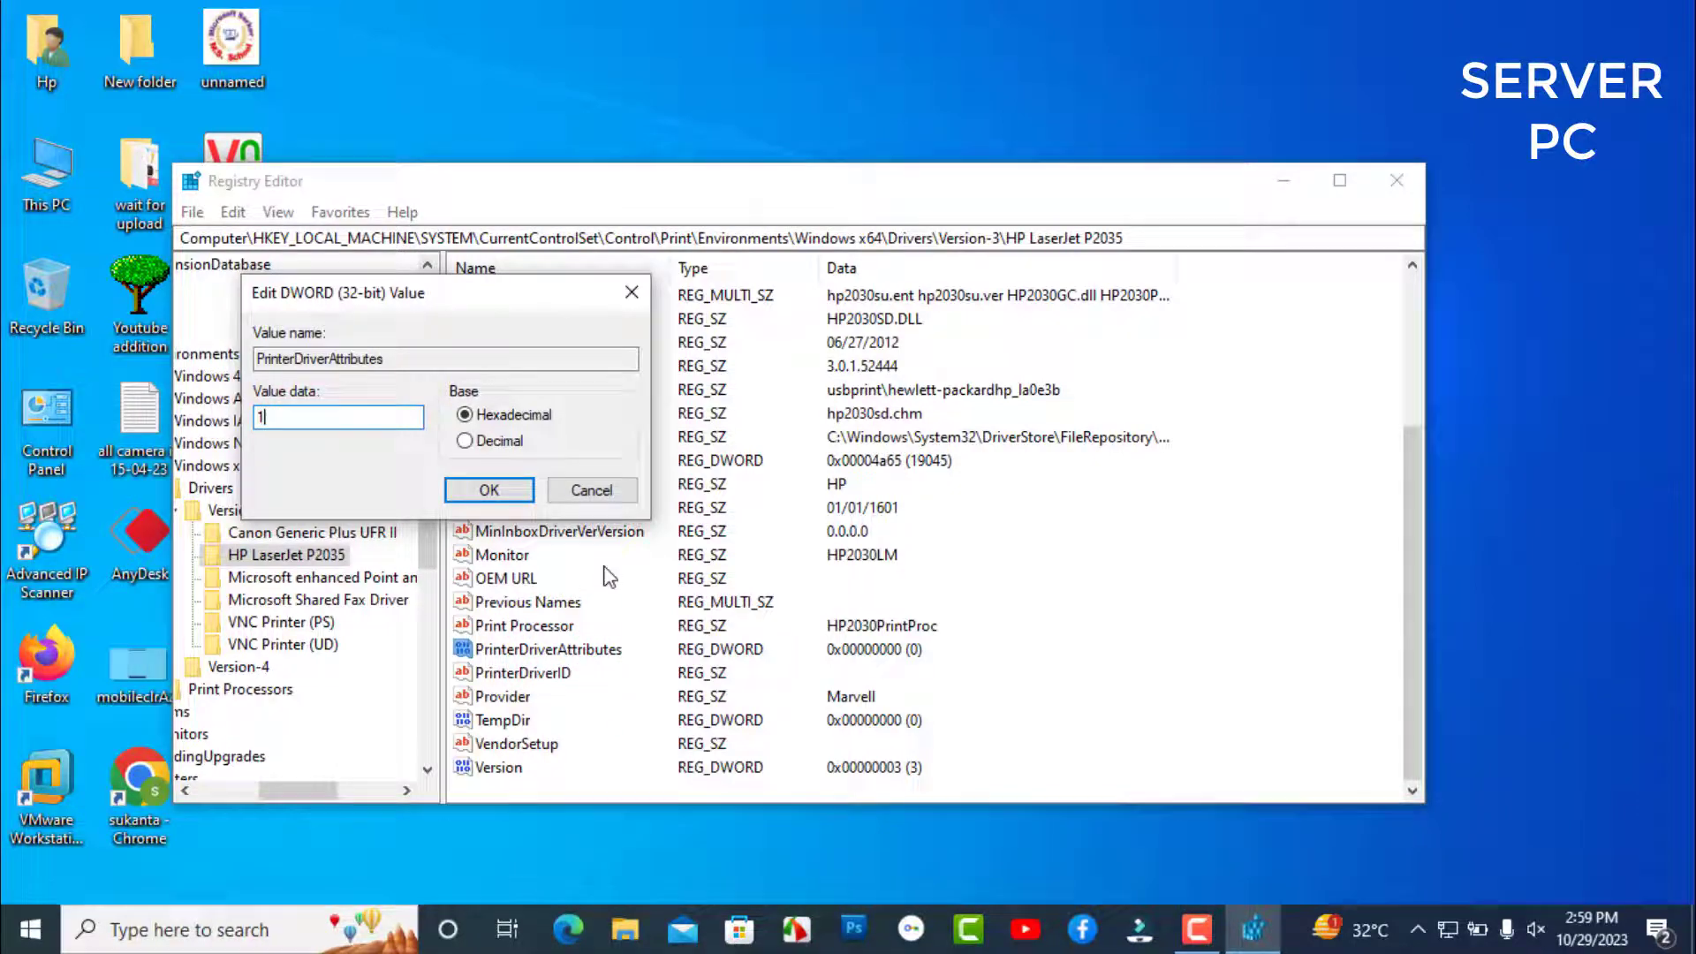
left_click(494, 494)
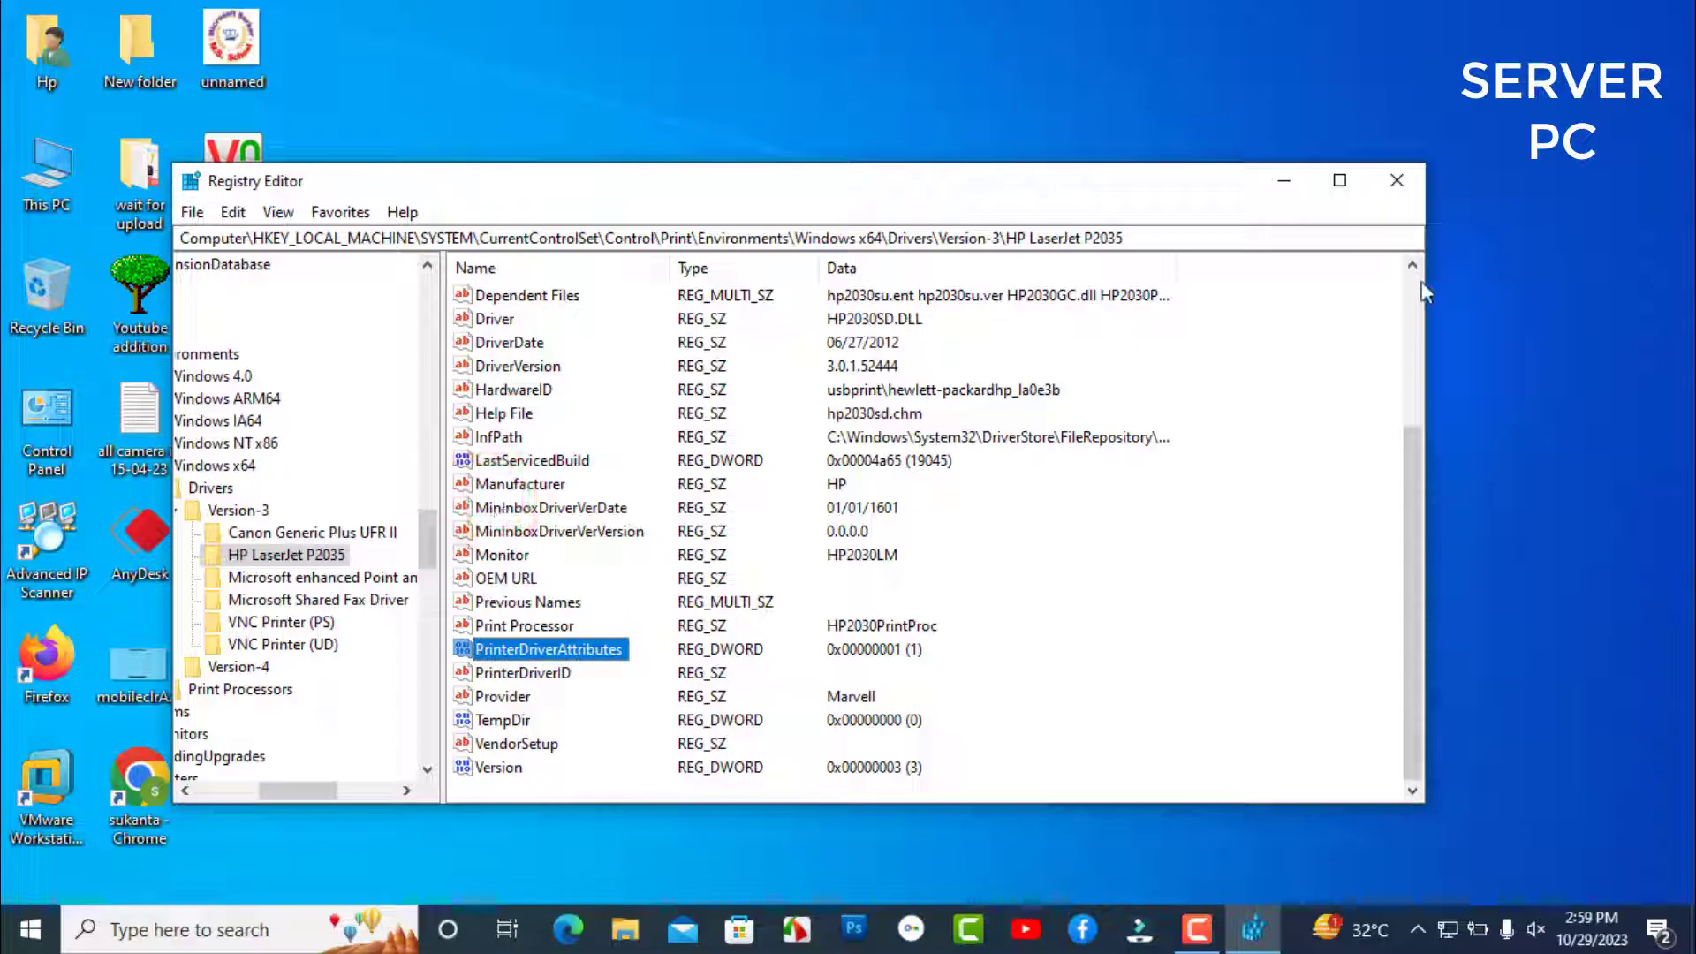
- Close Registry Editor and open Services from a 'ser' search
left_click(1395, 182)
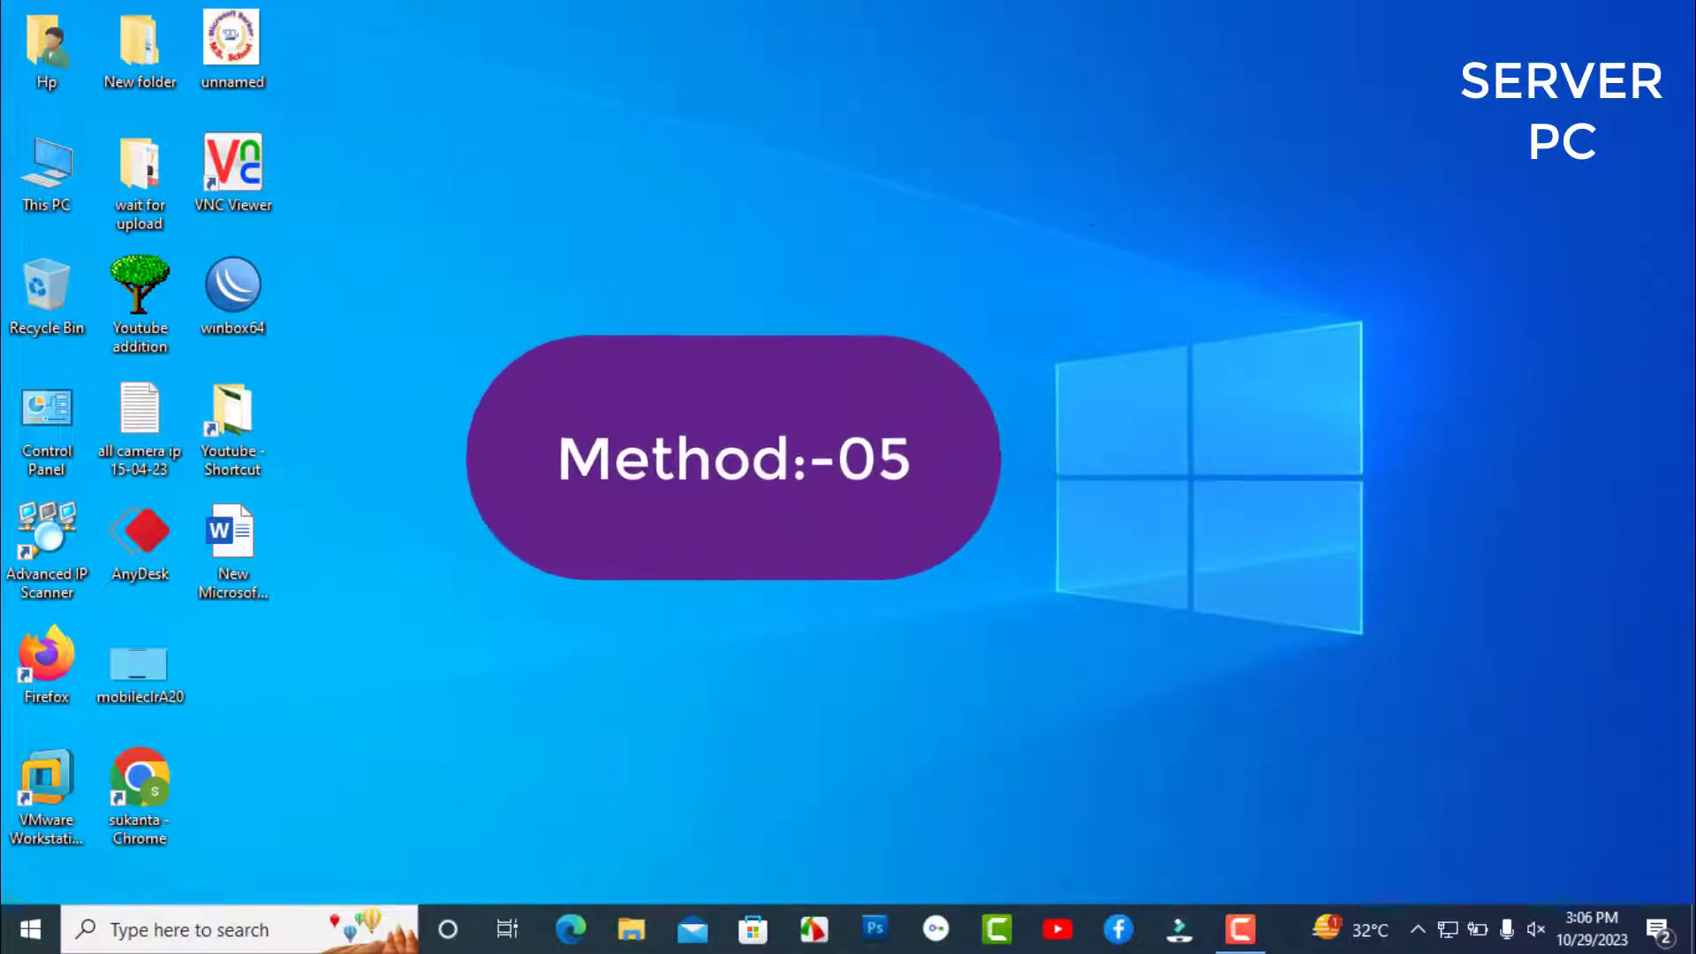
left_click(185, 939)
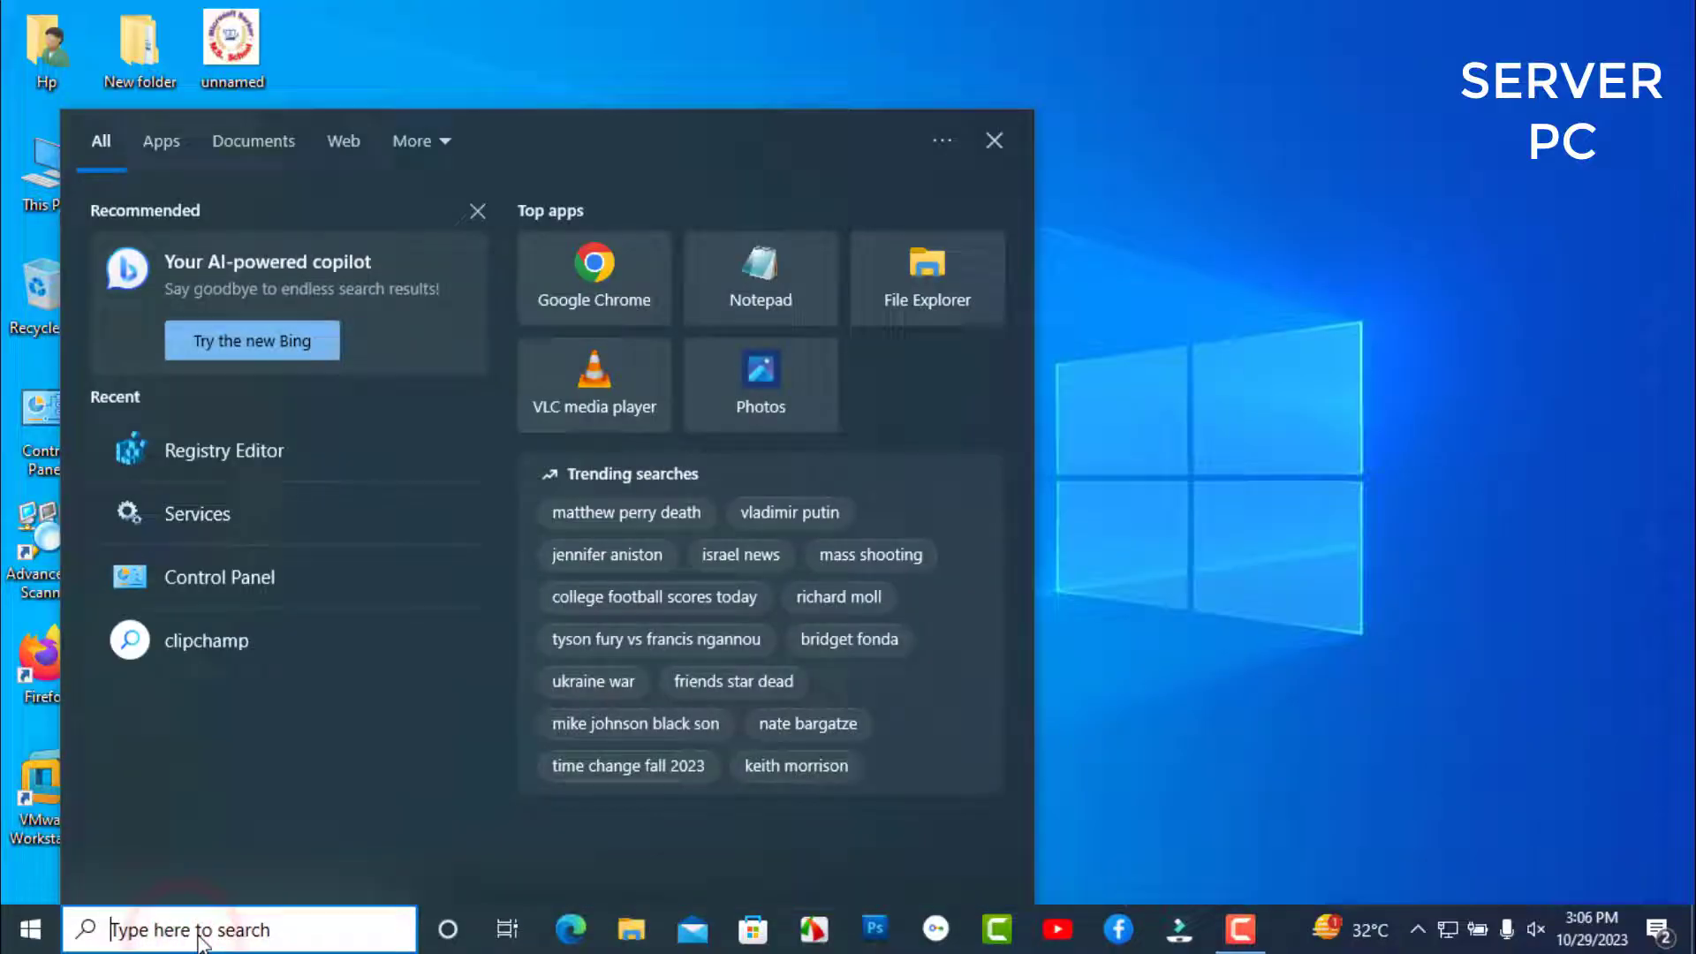
type("ser")
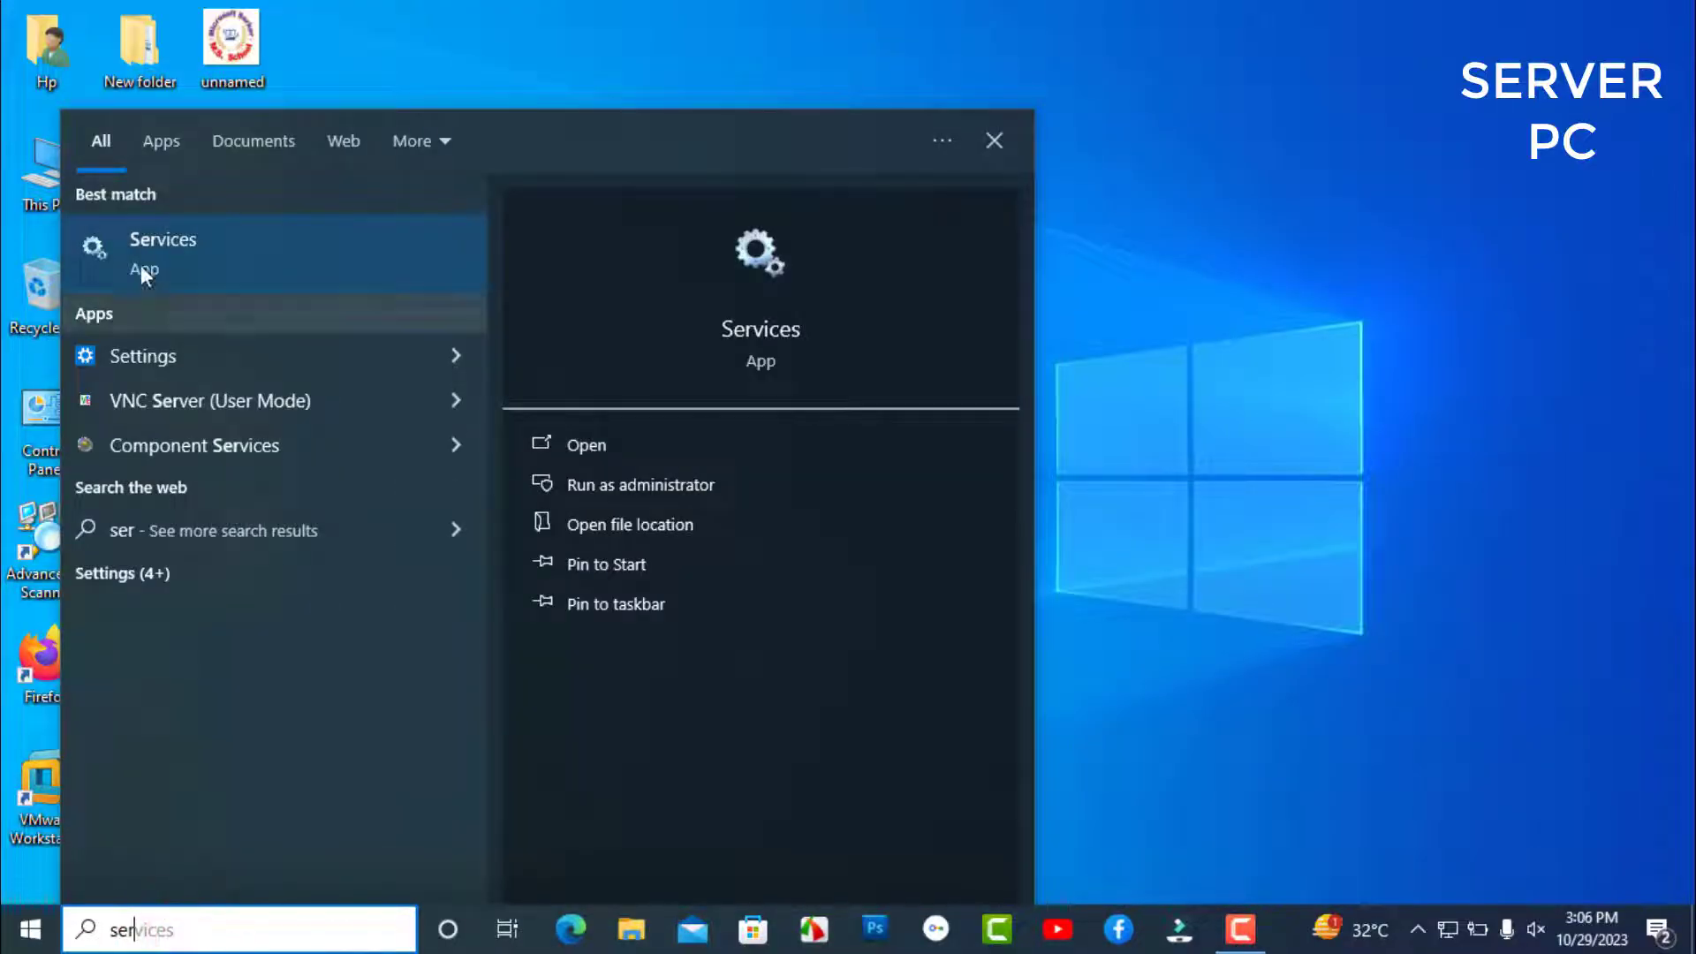
left_click(156, 233)
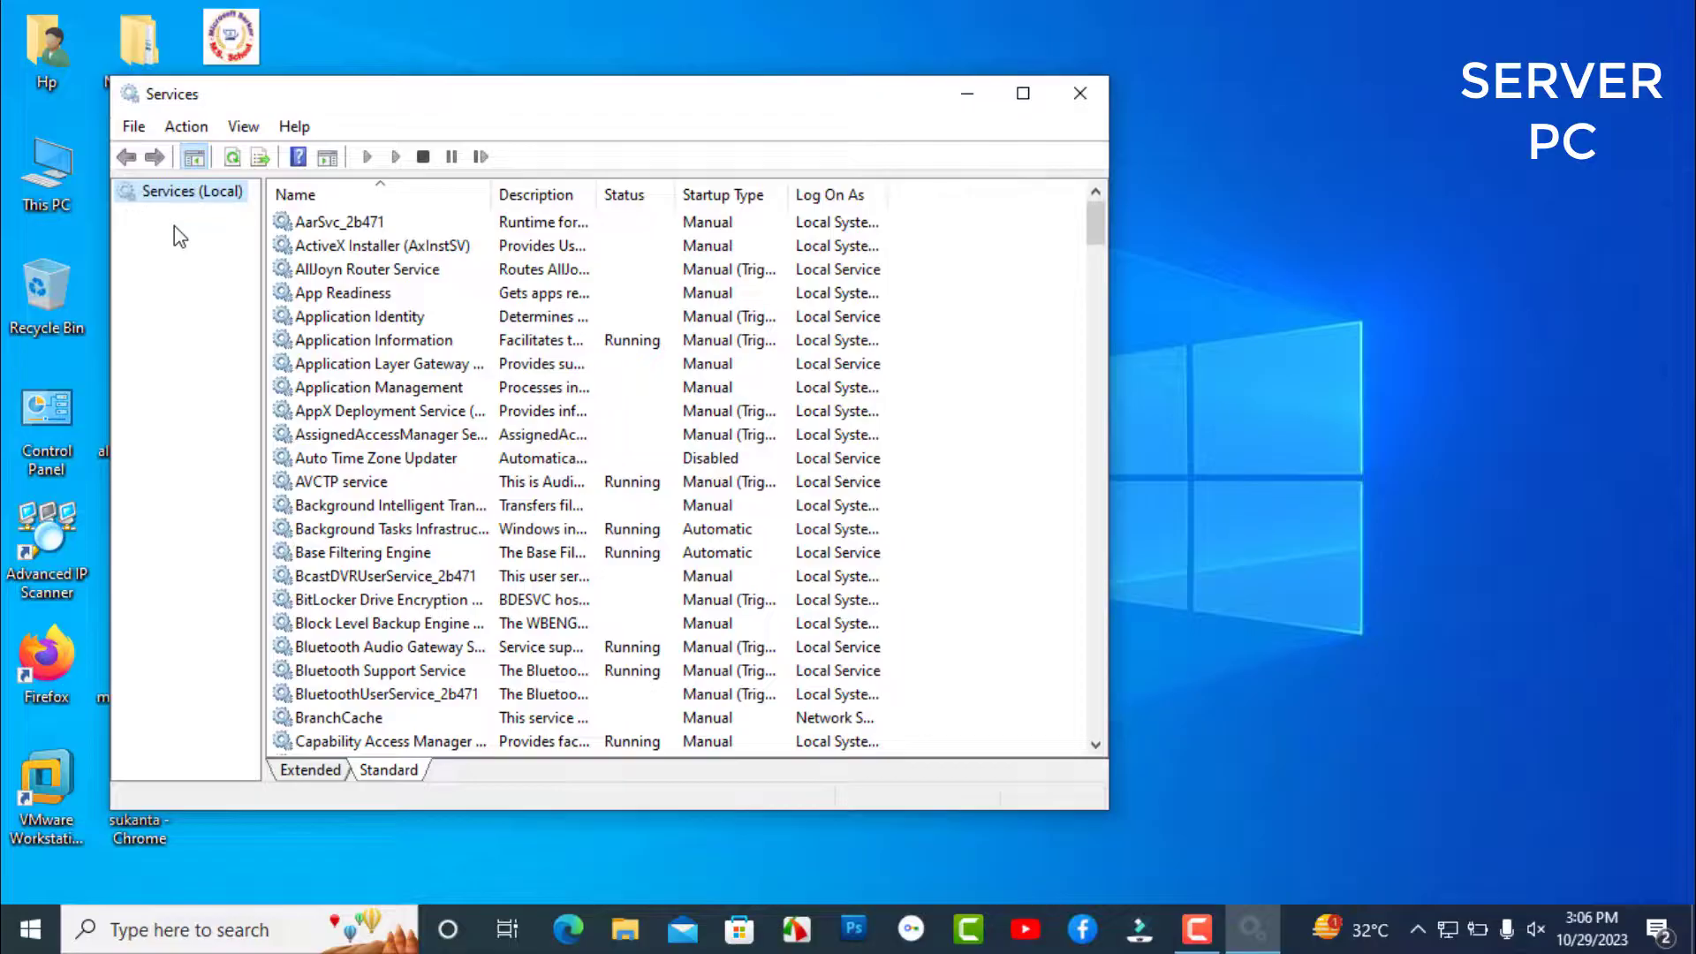
- Stop the Print Spooler service and close Services
left_click(382, 433)
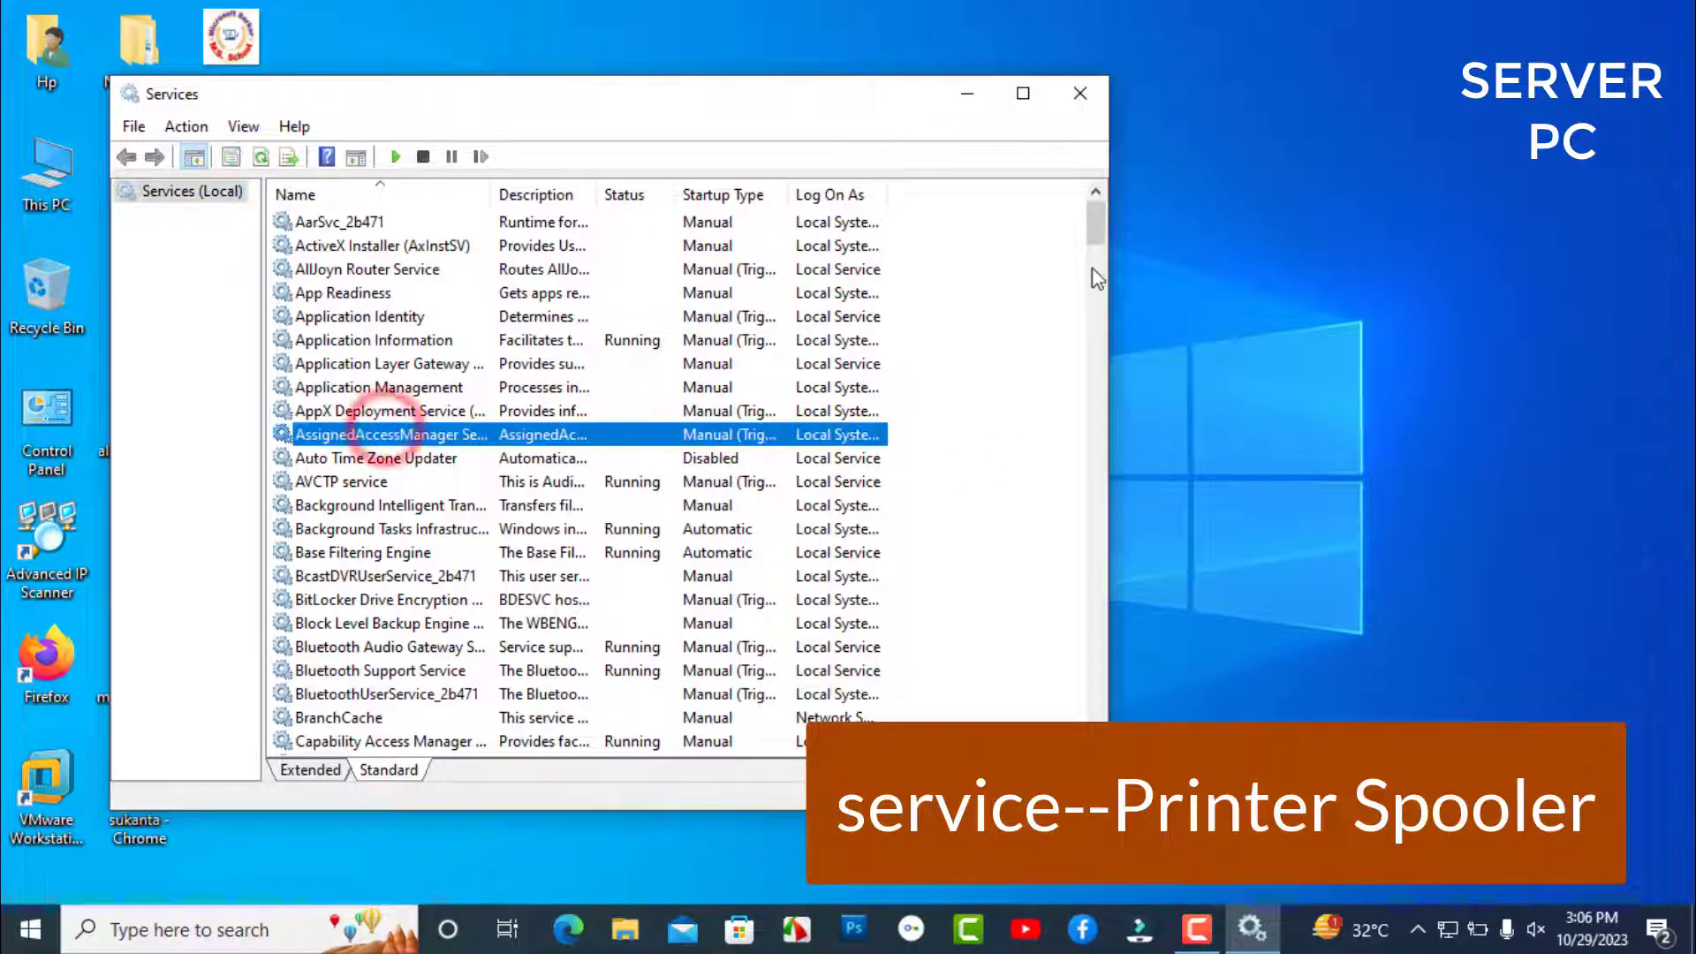
left_click_drag(1095, 232, 1126, 510)
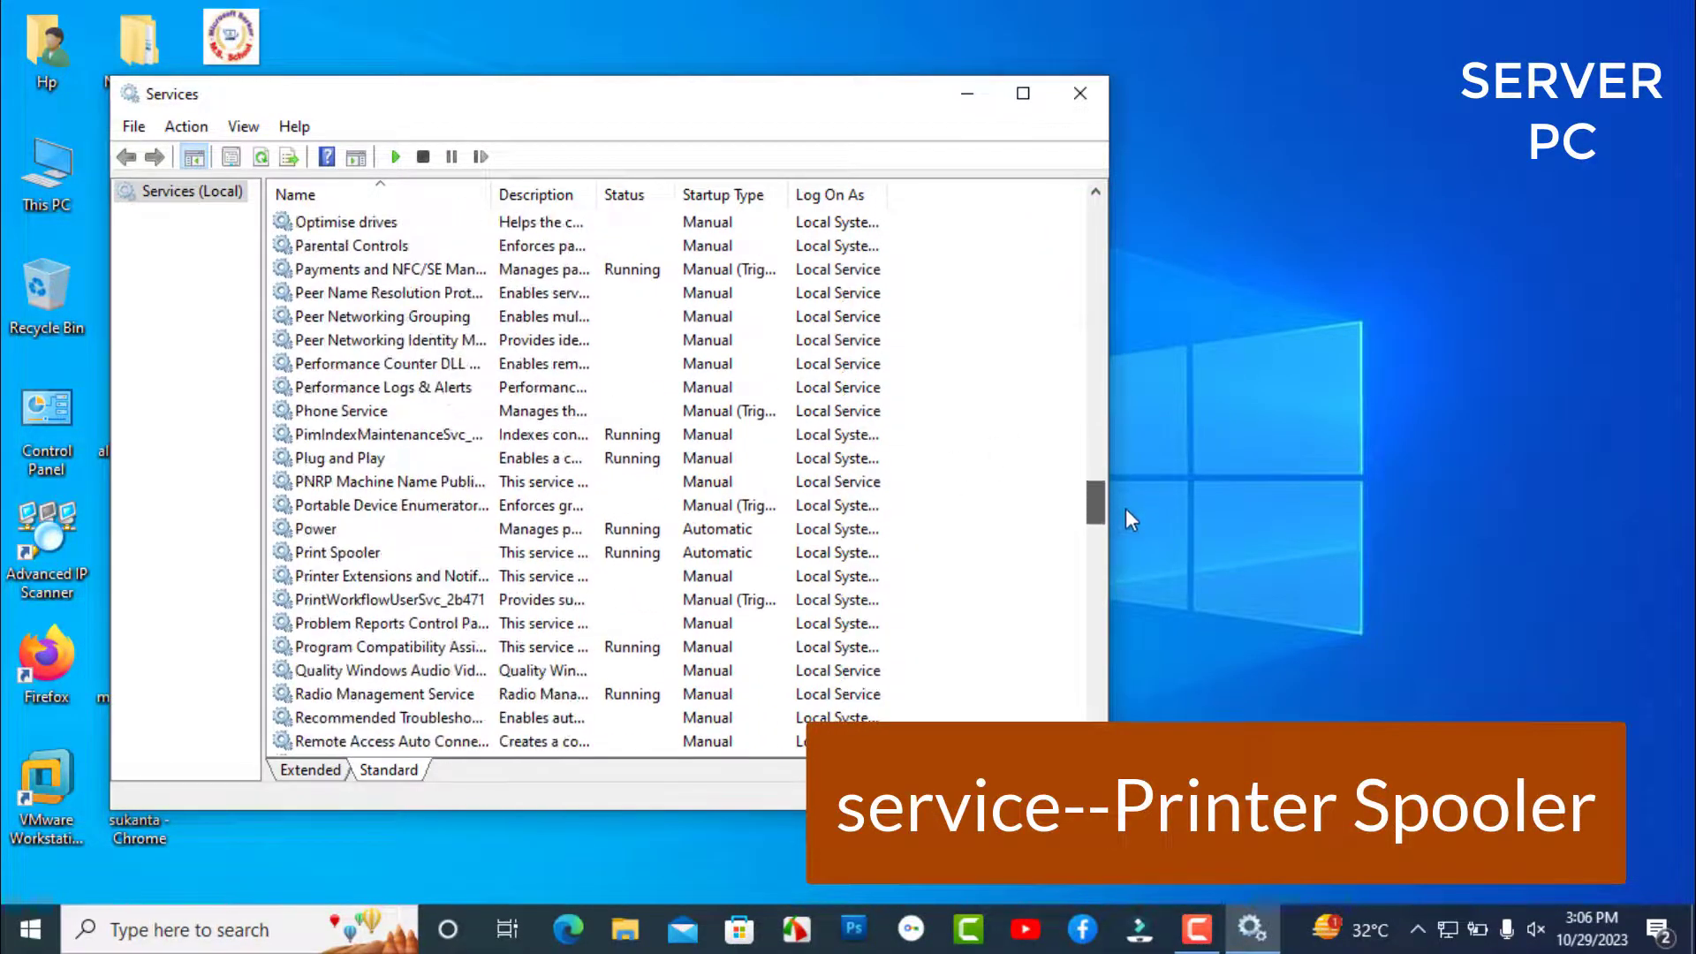
right_click(354, 548)
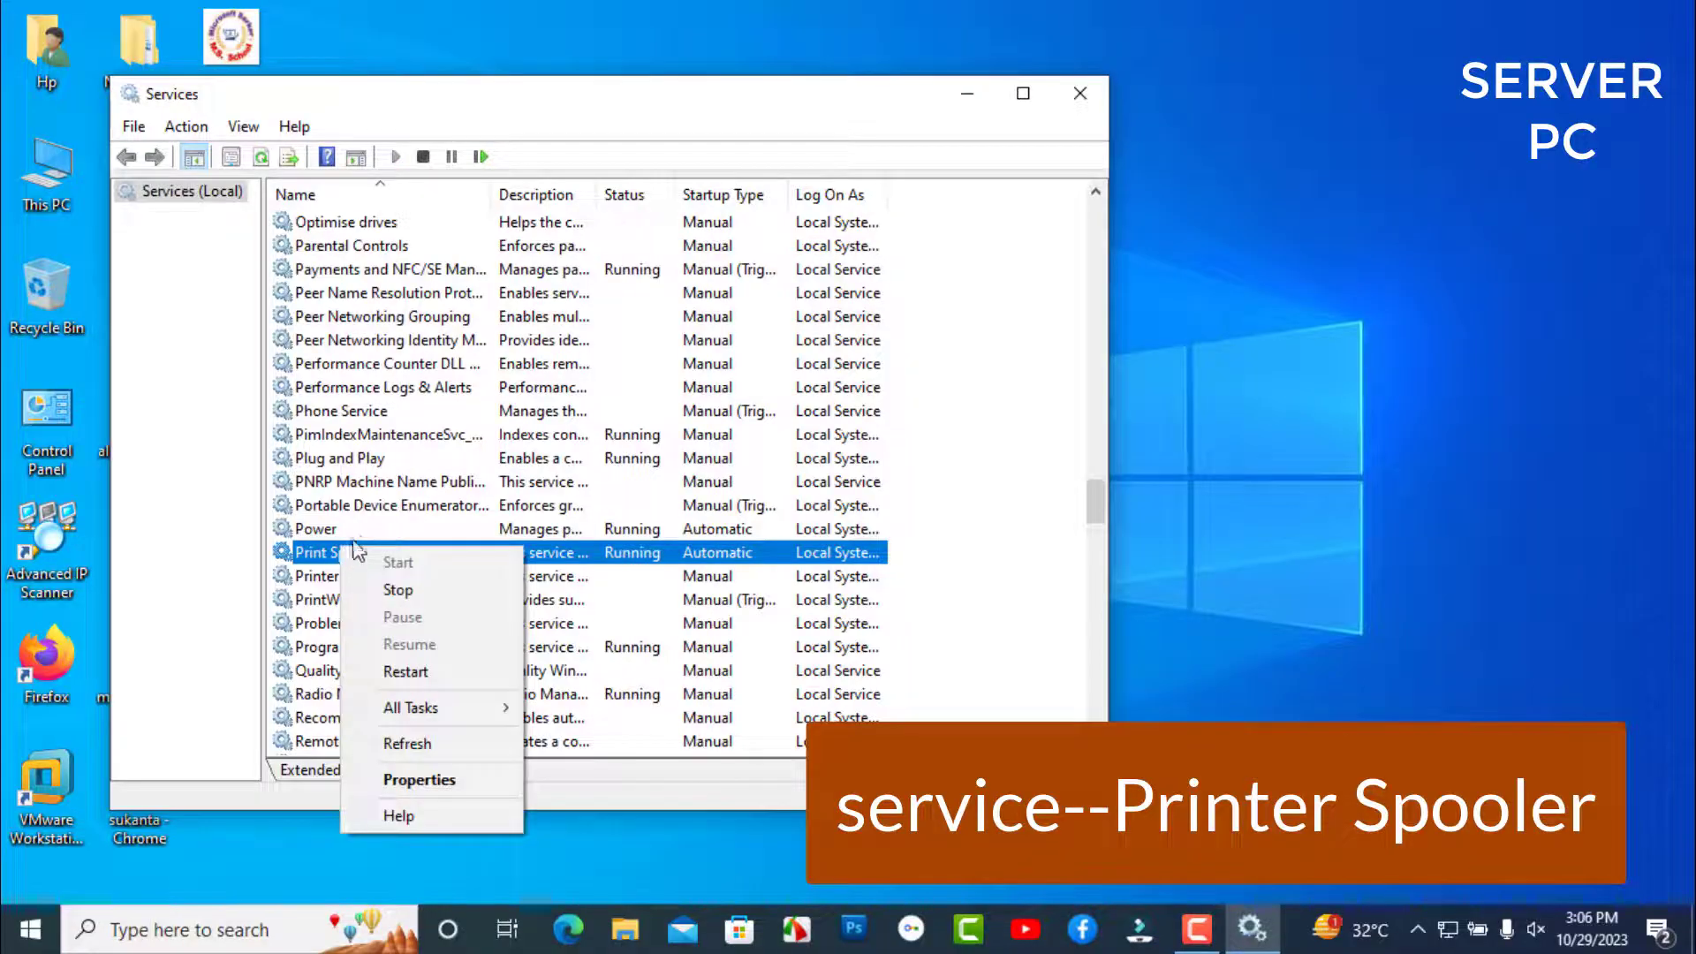
left_click(400, 589)
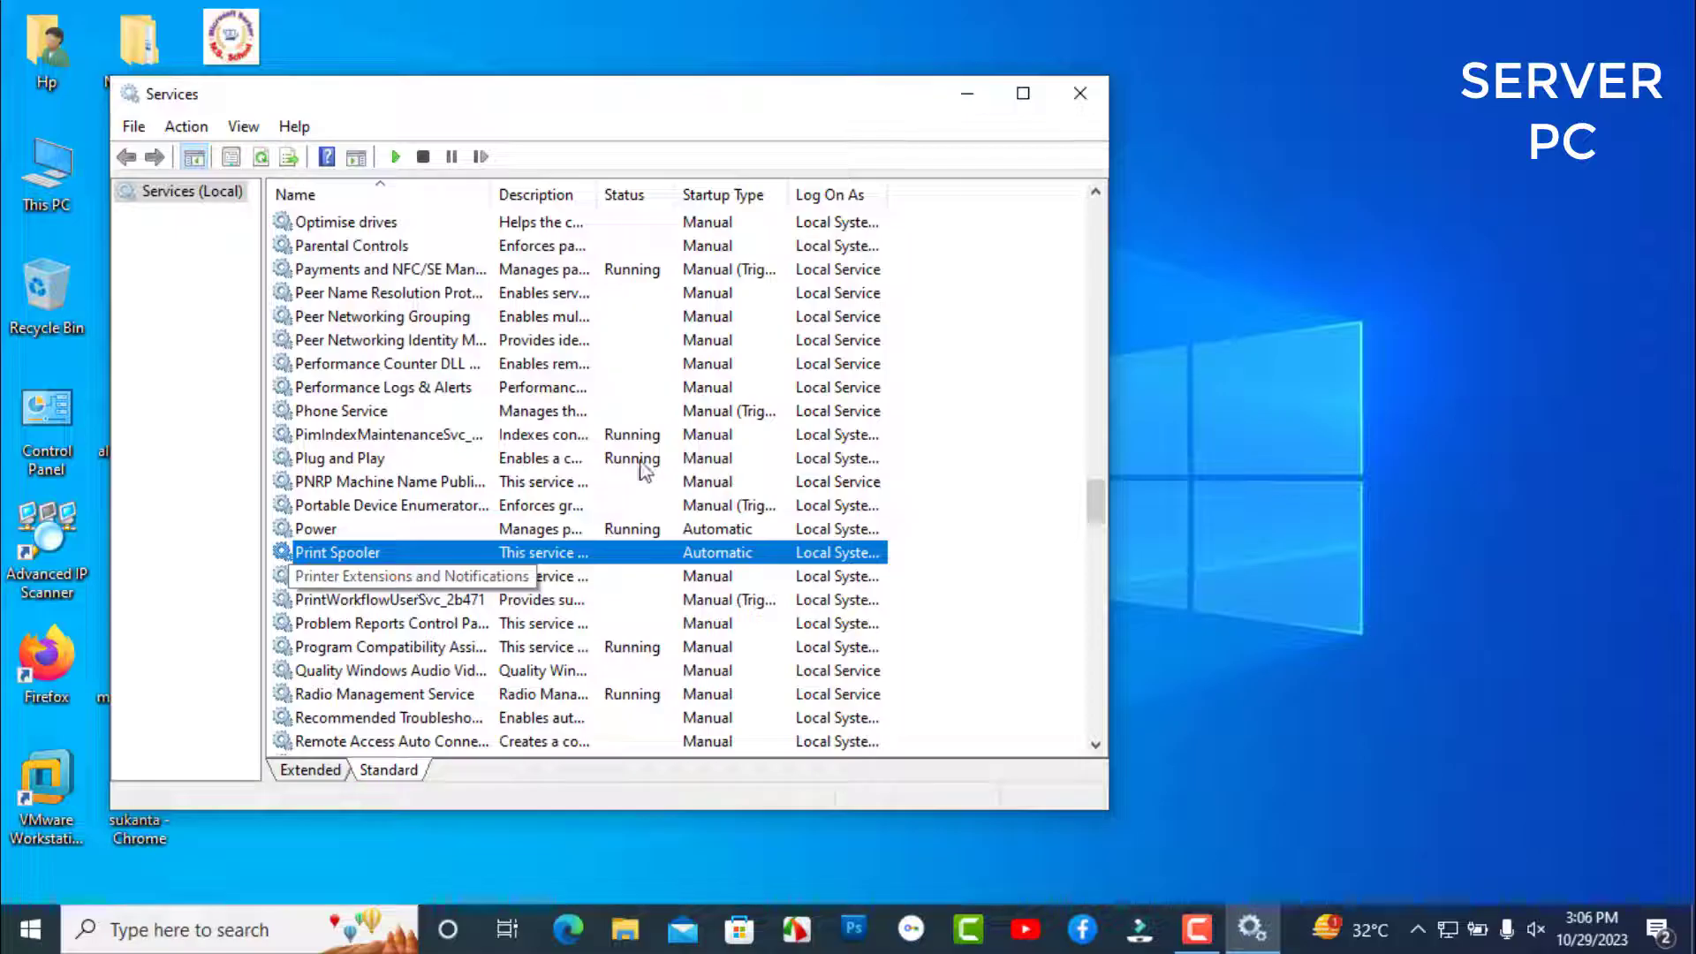
left_click(1084, 96)
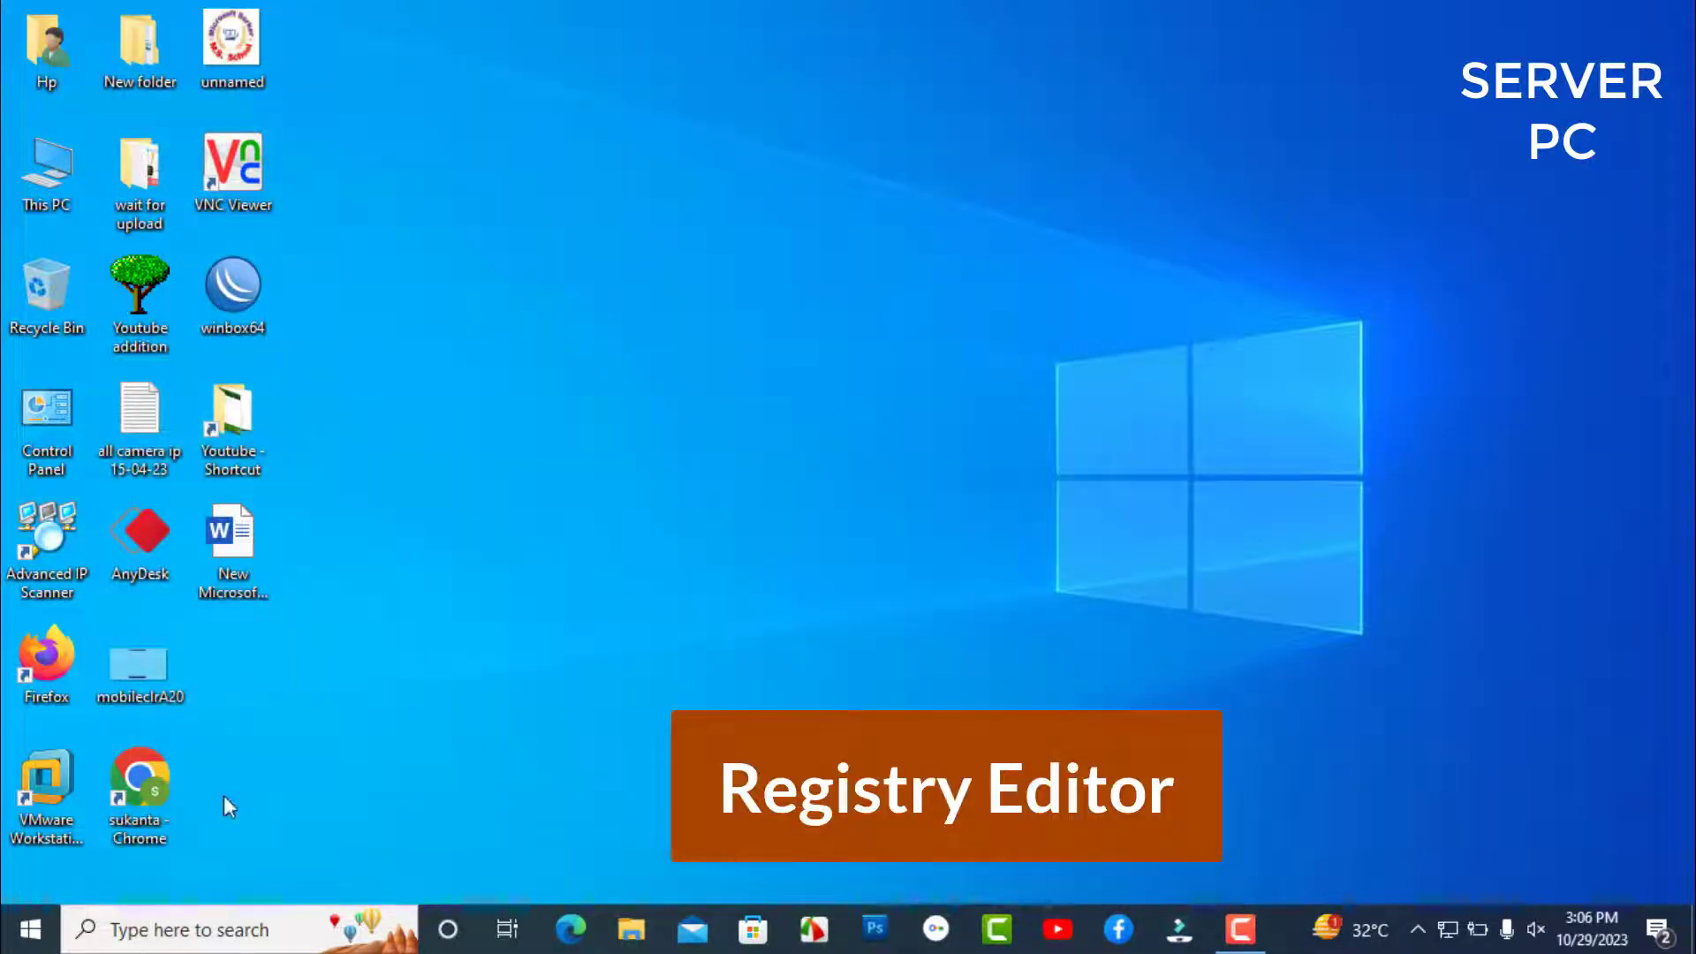
- Launch Registry Editor again from a 're' search
left_click(129, 927)
type("re")
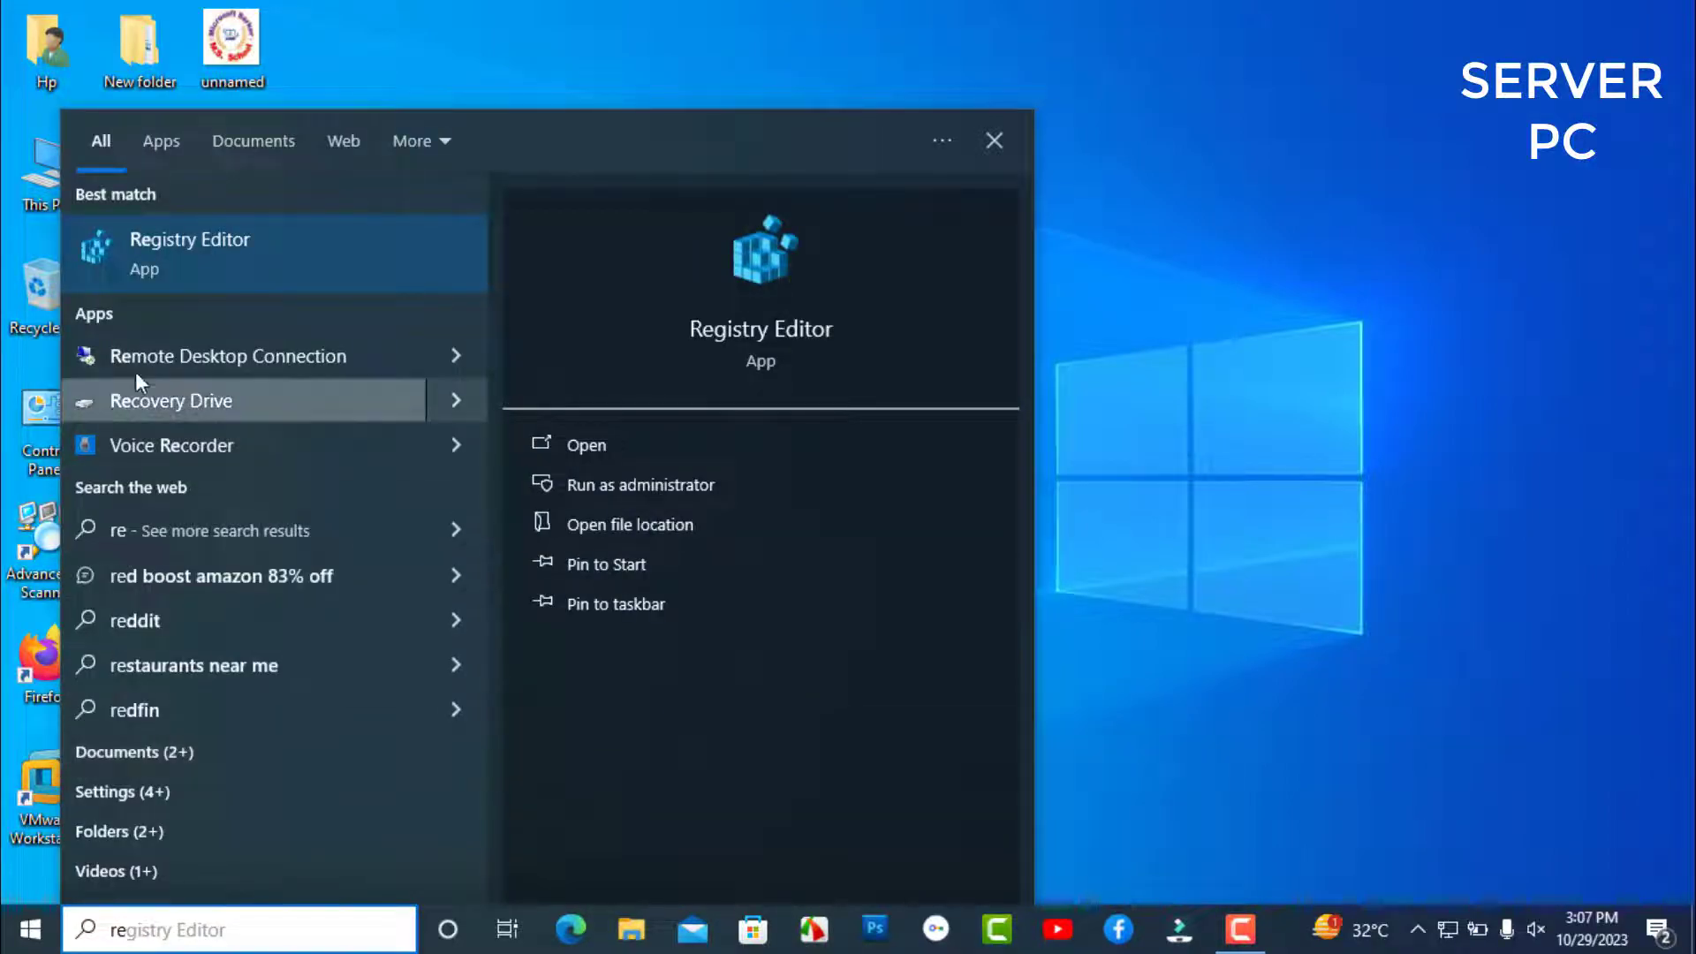
left_click(148, 267)
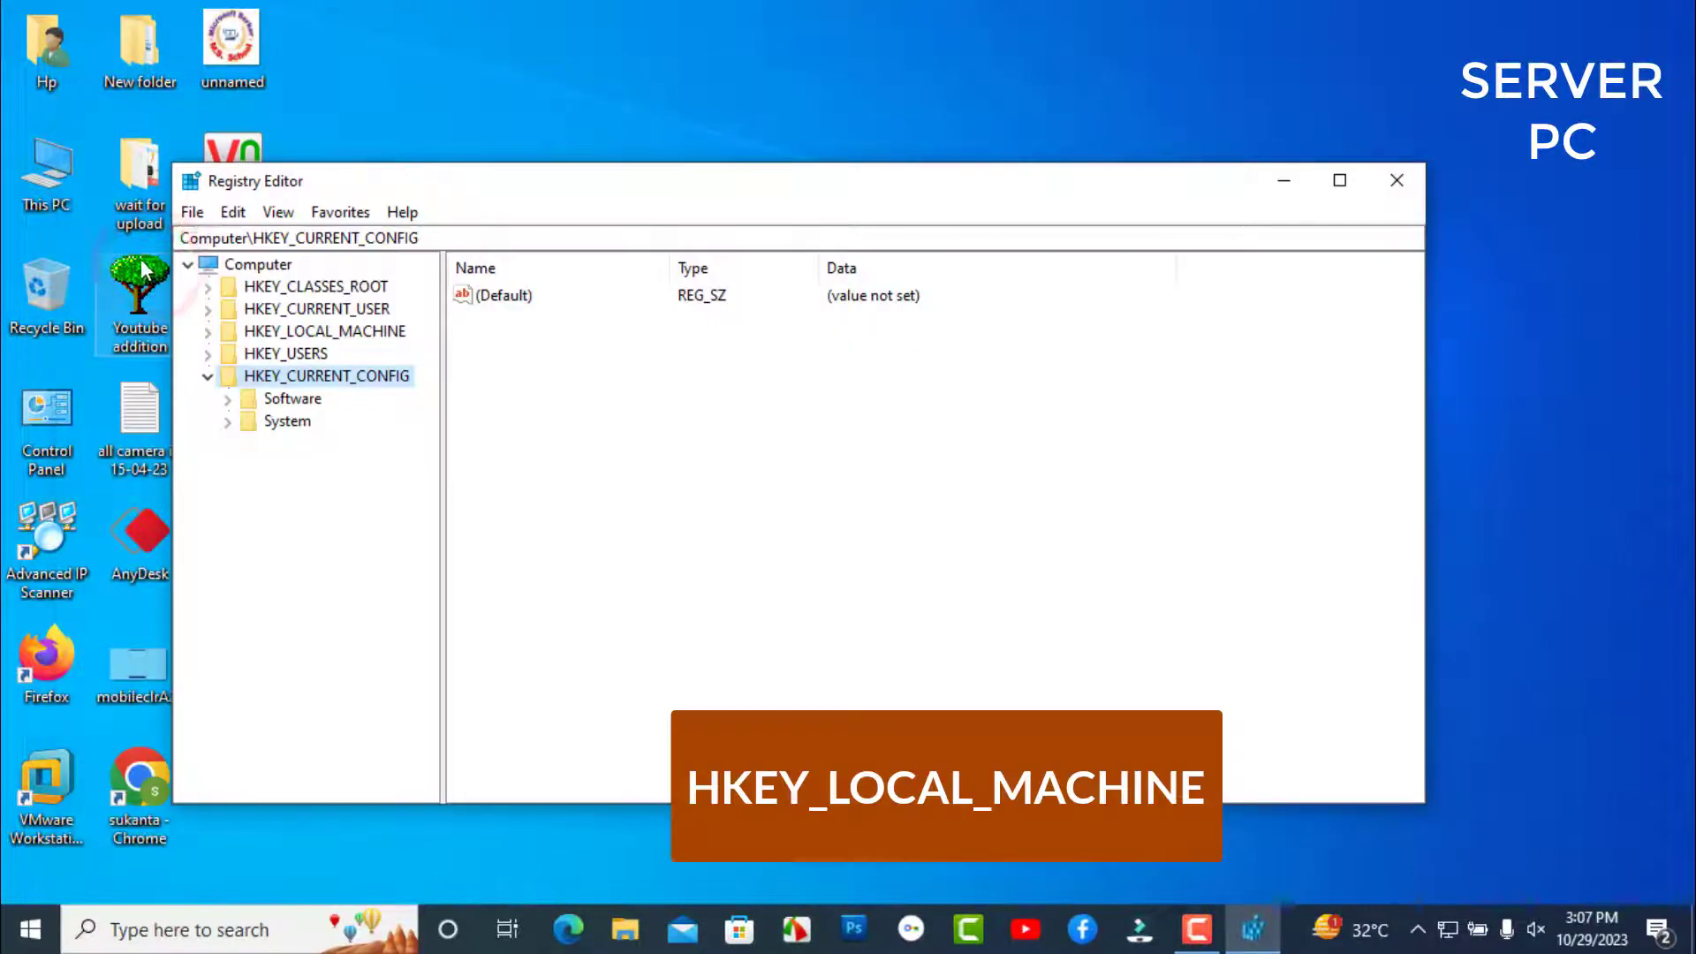
- Expand HKEY_LOCAL_MACHINE\SOFTWARE\Microsoft\Windows NT\CurrentVersion\Print to show its Printers, Providers and V4 Connections subkeys
left_click(210, 377)
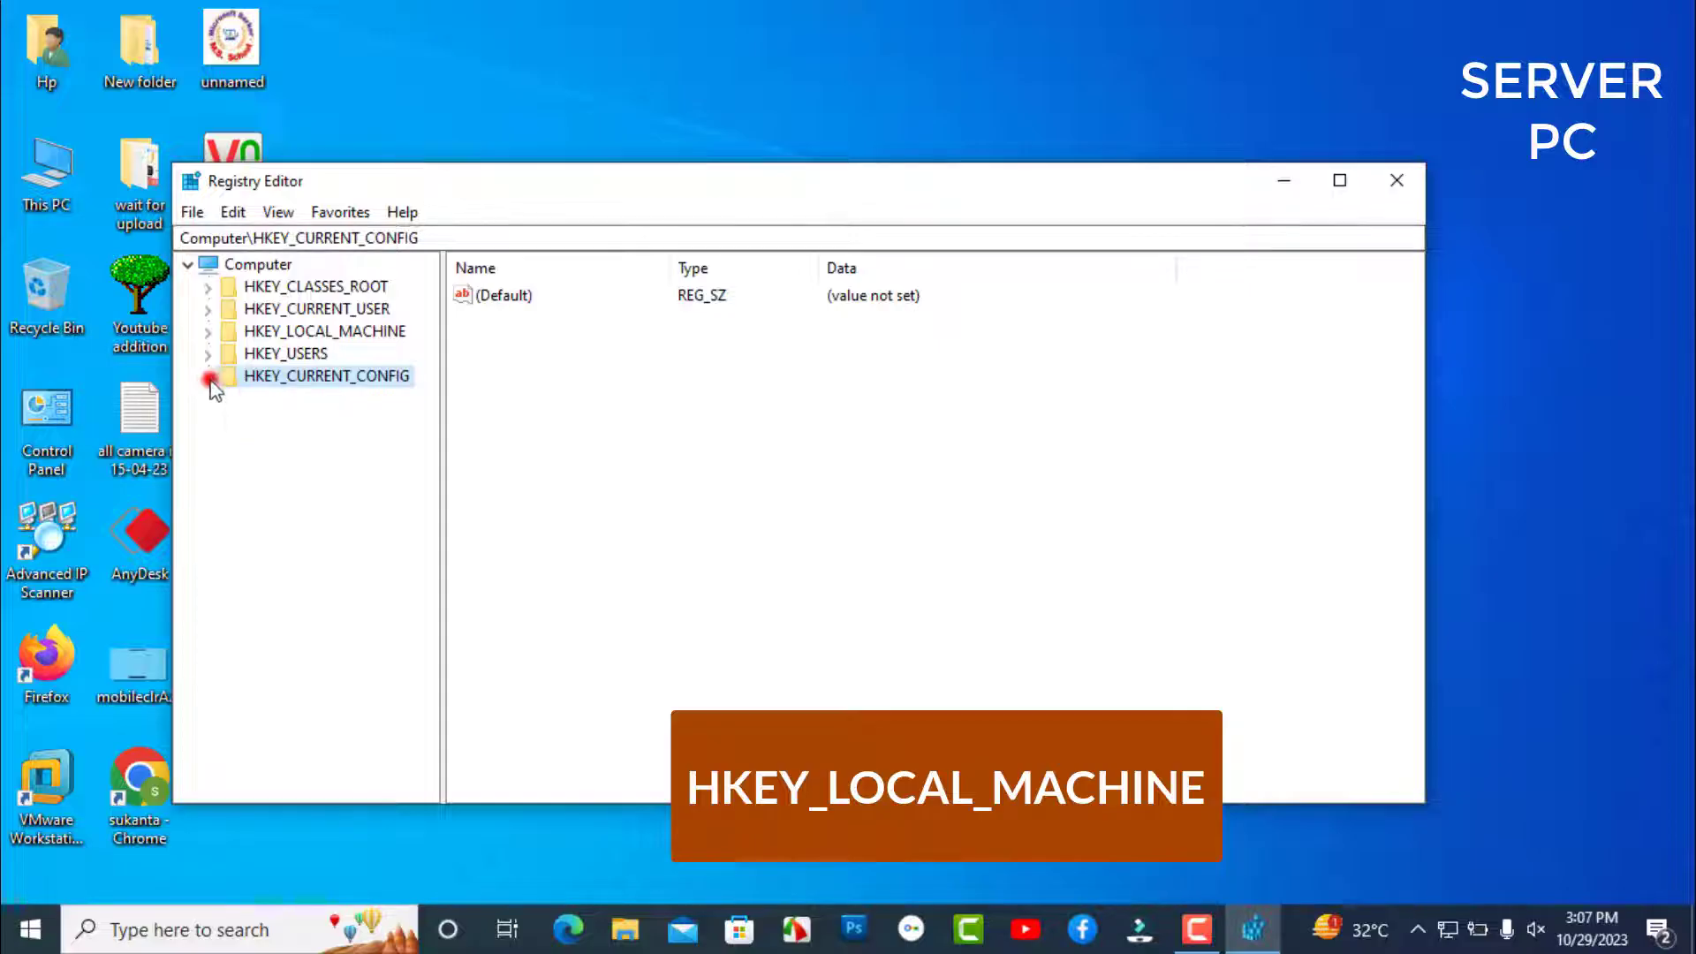
left_click(210, 333)
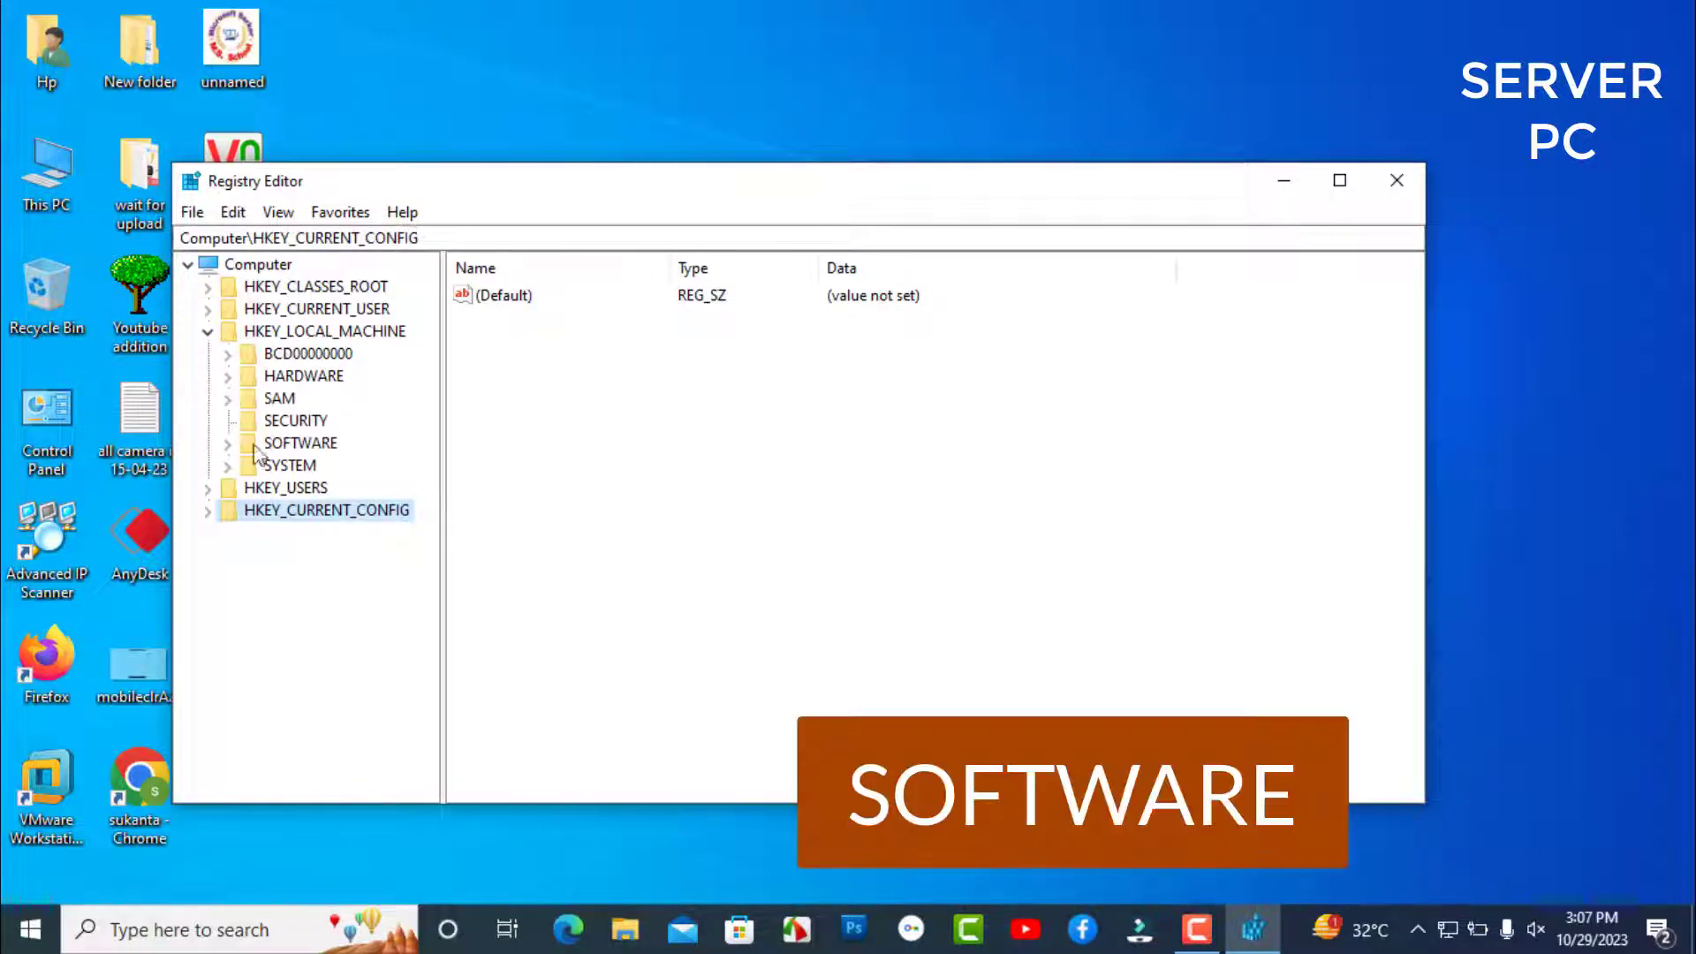
left_click(227, 444)
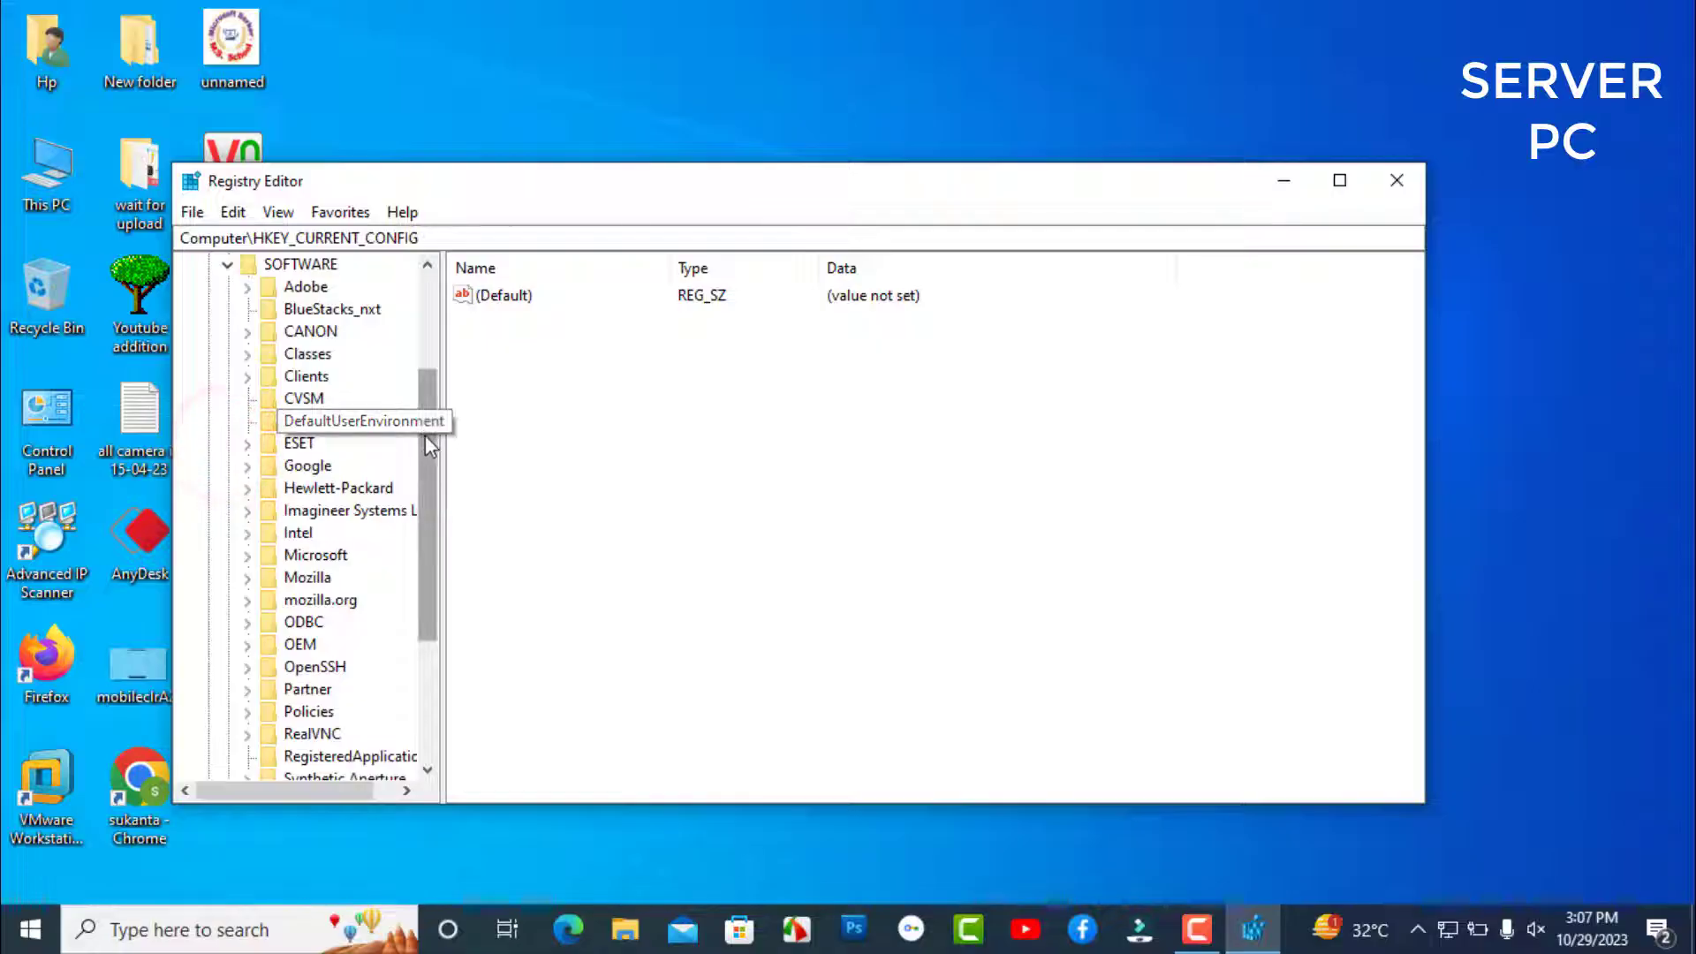
mouse_move(426, 434)
left_mouse_down()
mouse_move(425, 415)
mouse_move(431, 441)
left_mouse_up()
left_click(247, 533)
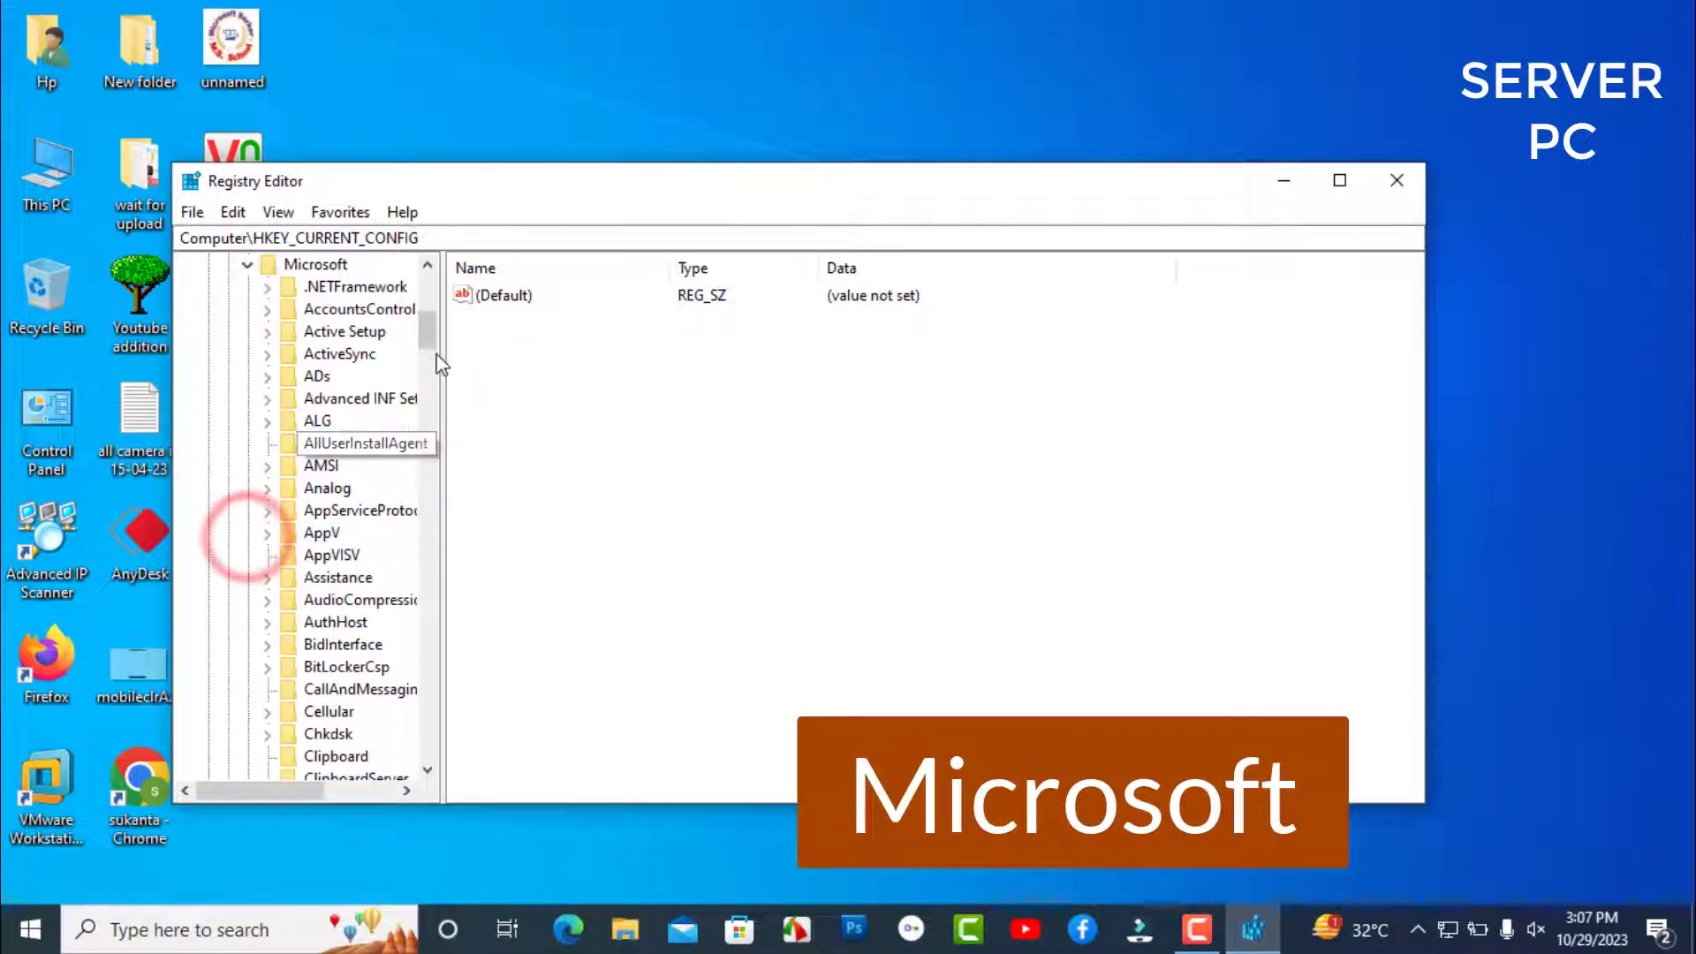
left_click_drag(433, 340, 458, 696)
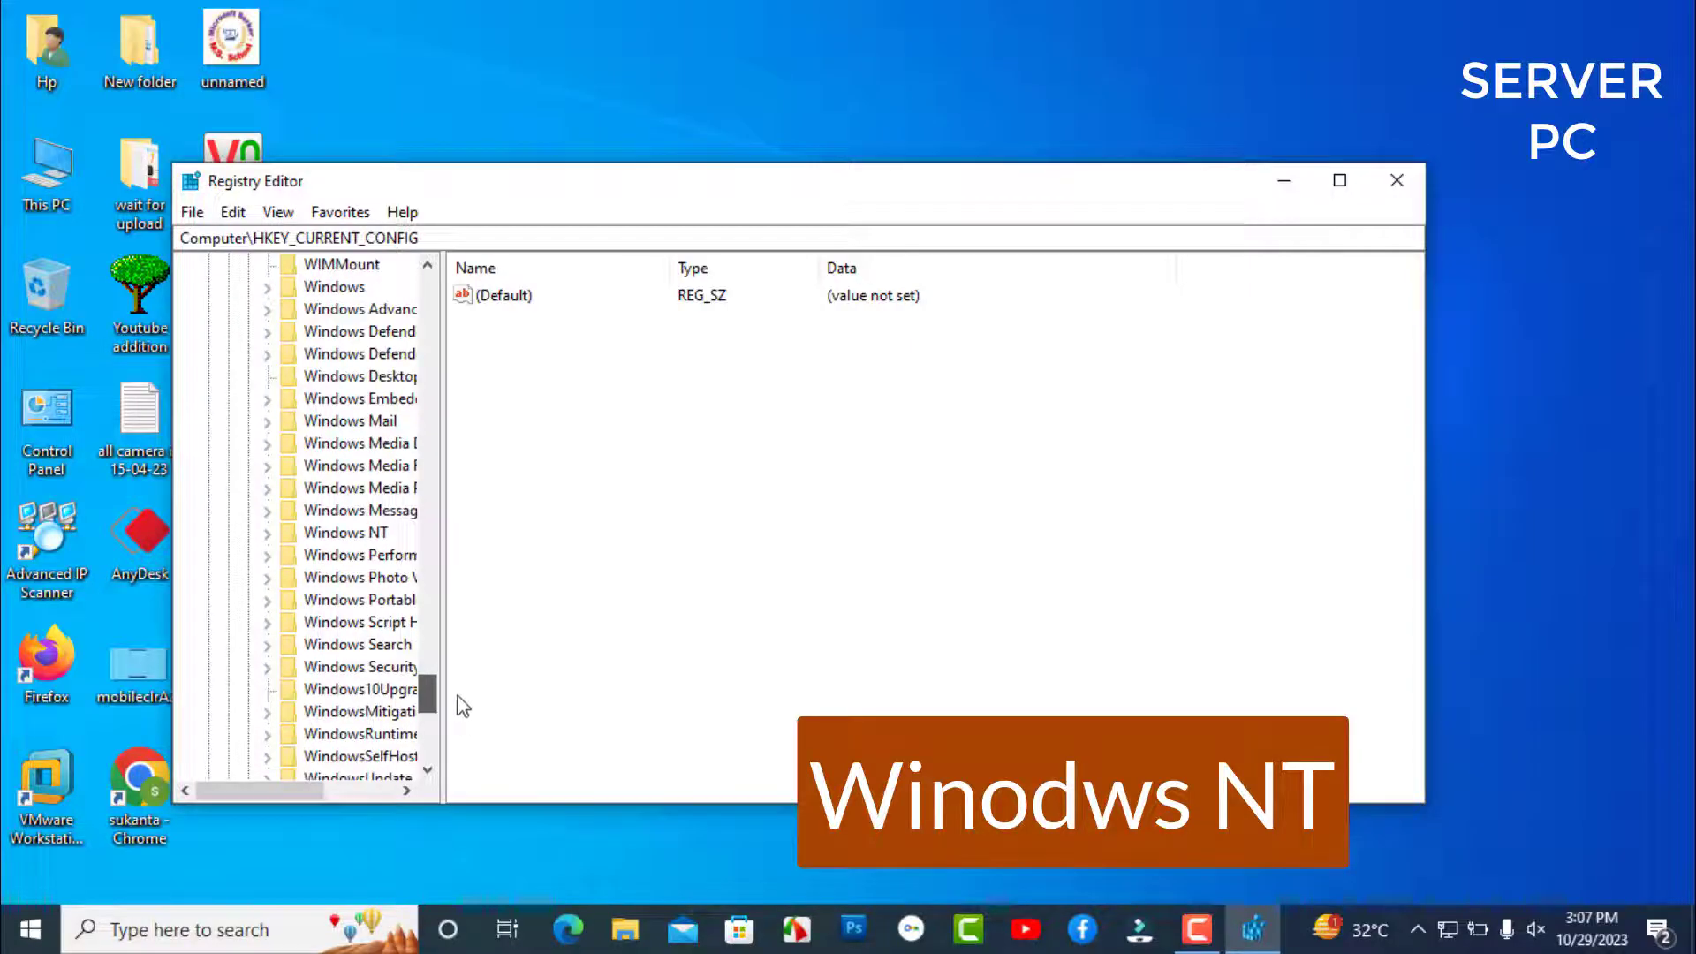
left_click(267, 533)
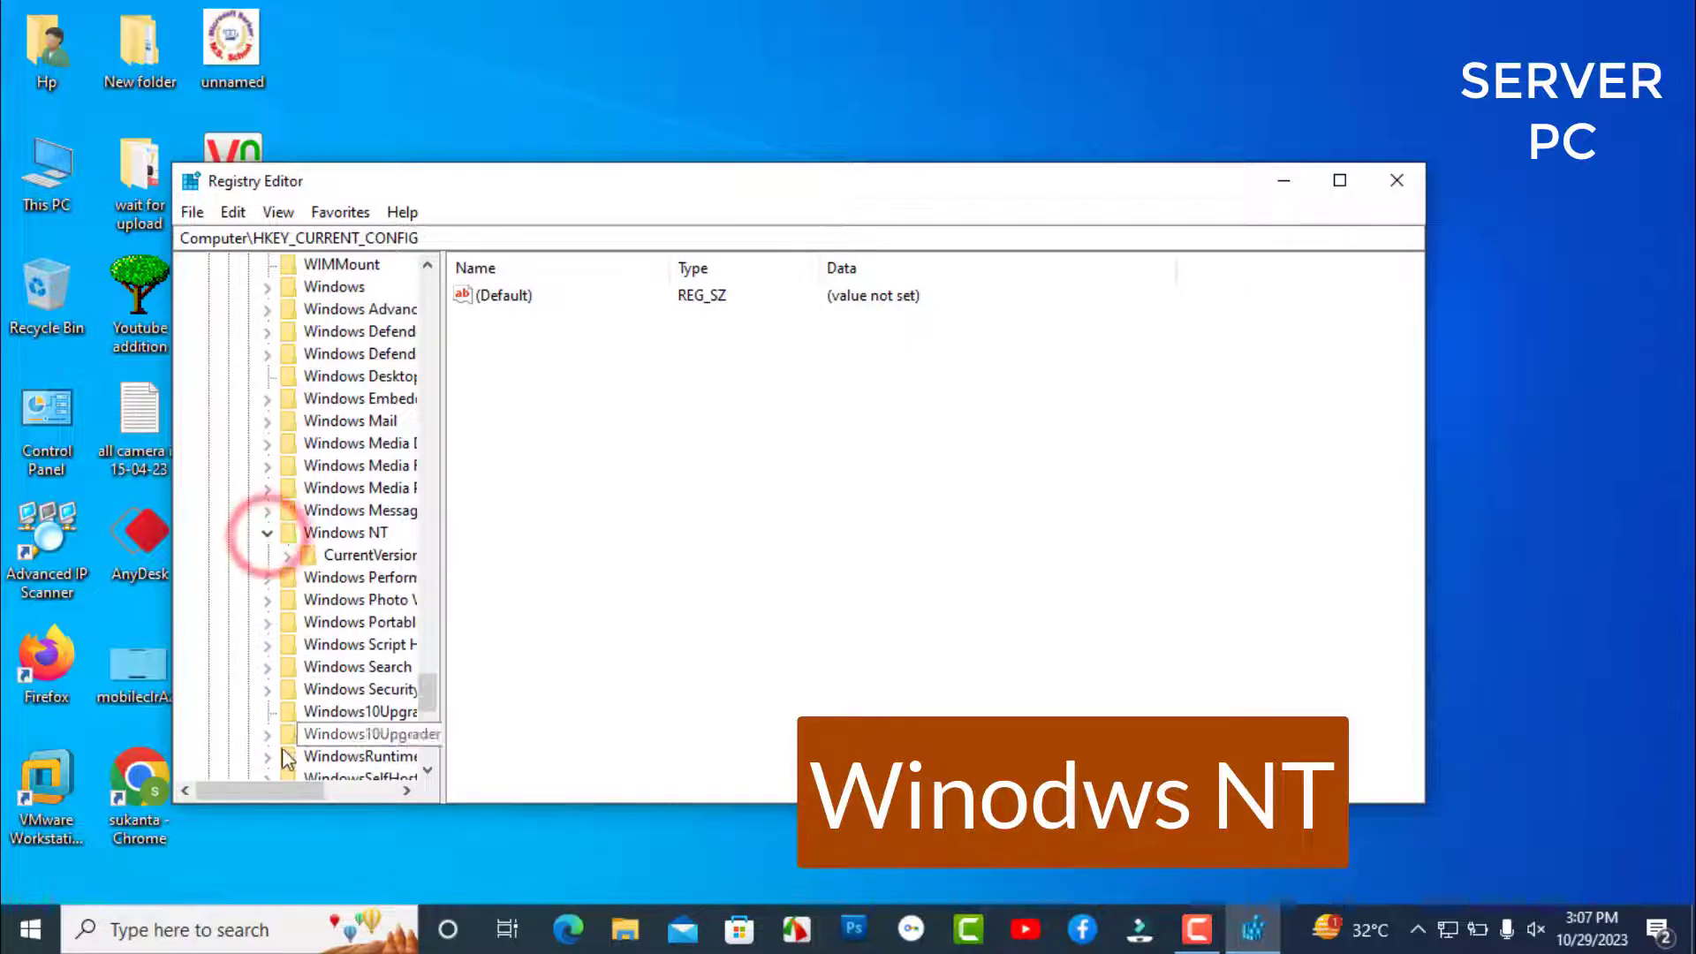
left_click_drag(253, 792, 285, 793)
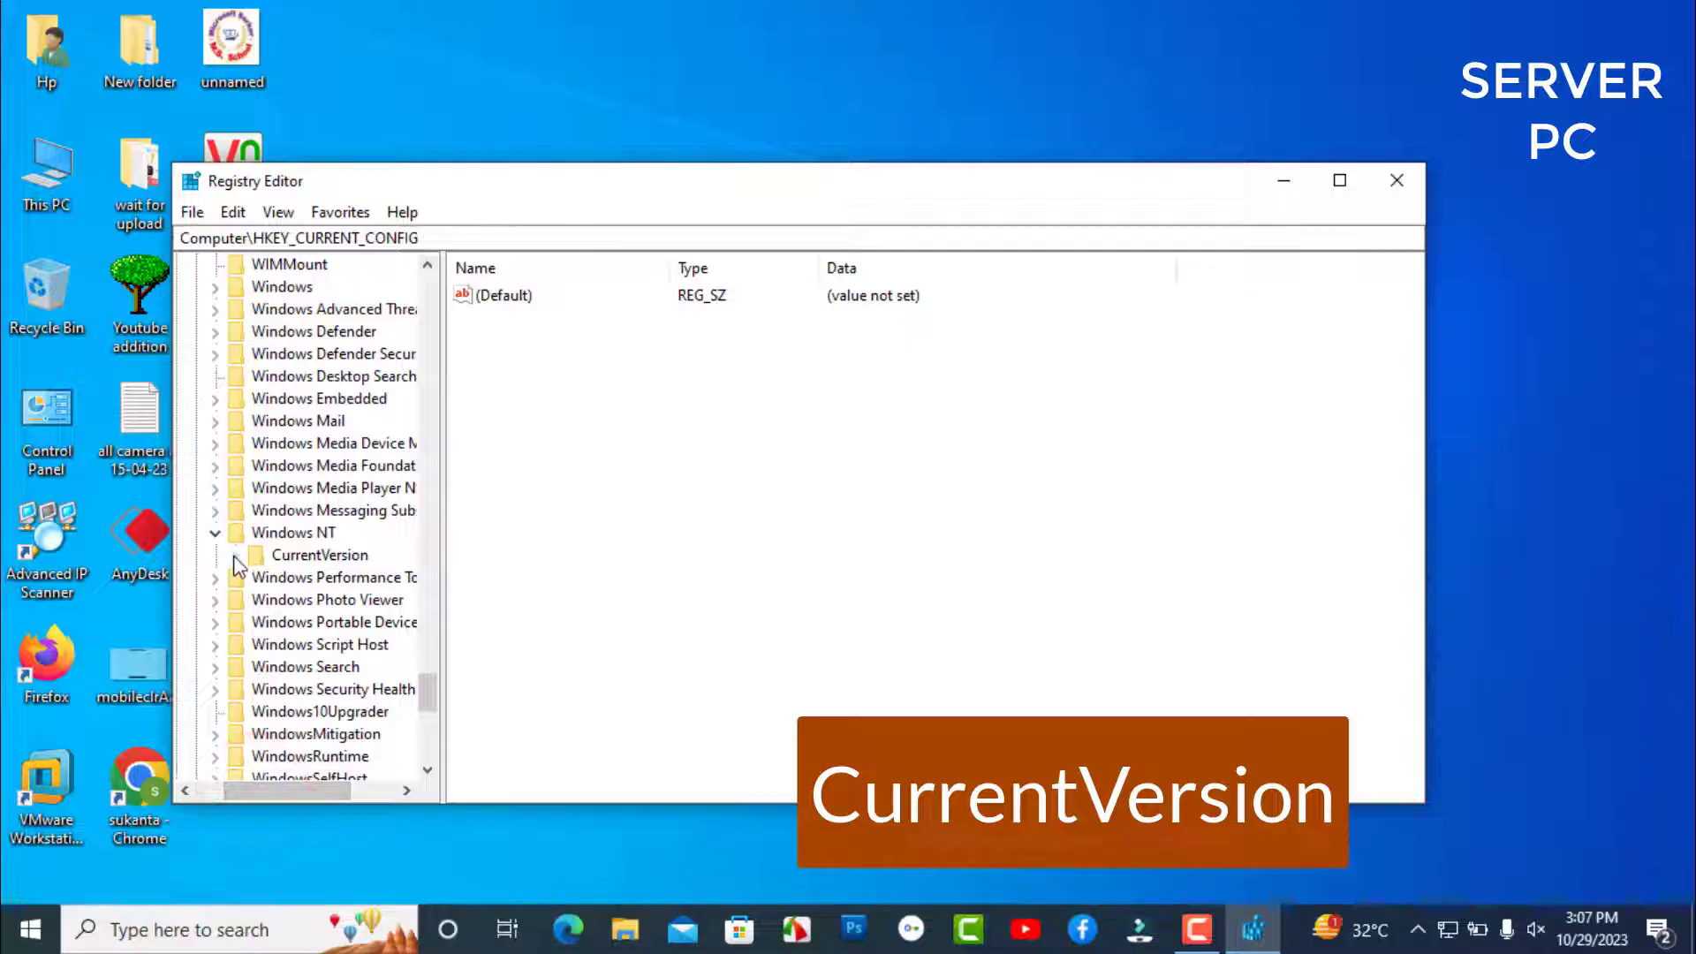
left_click(235, 555)
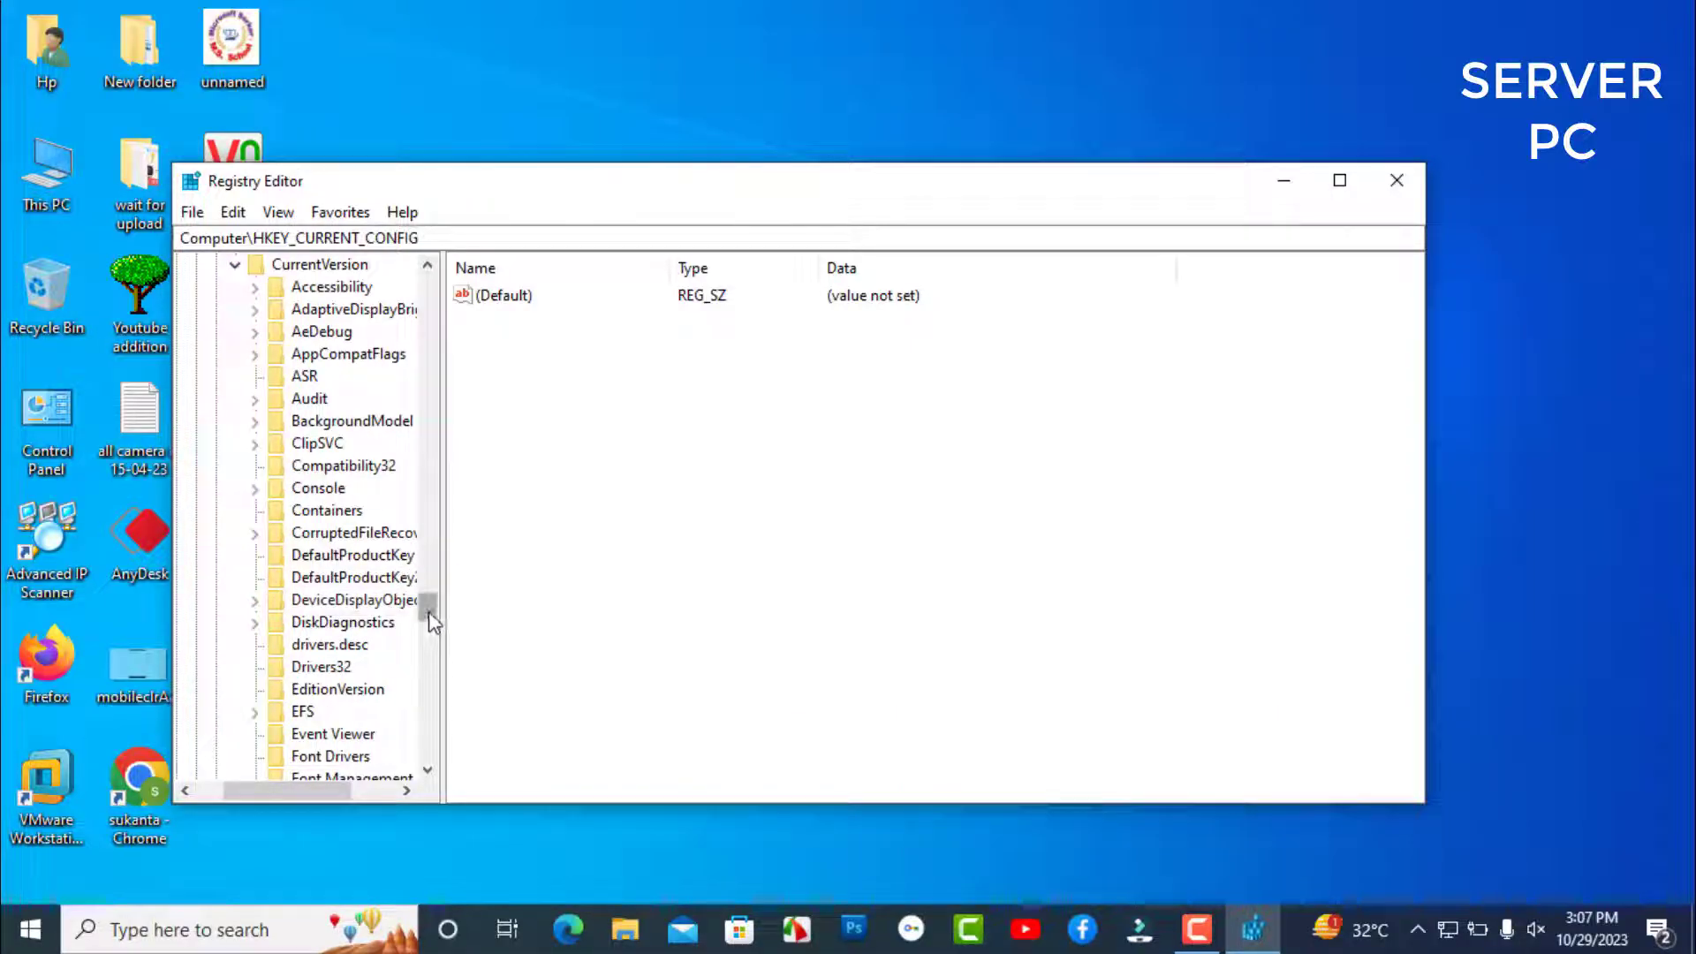
left_click_drag(428, 611, 441, 669)
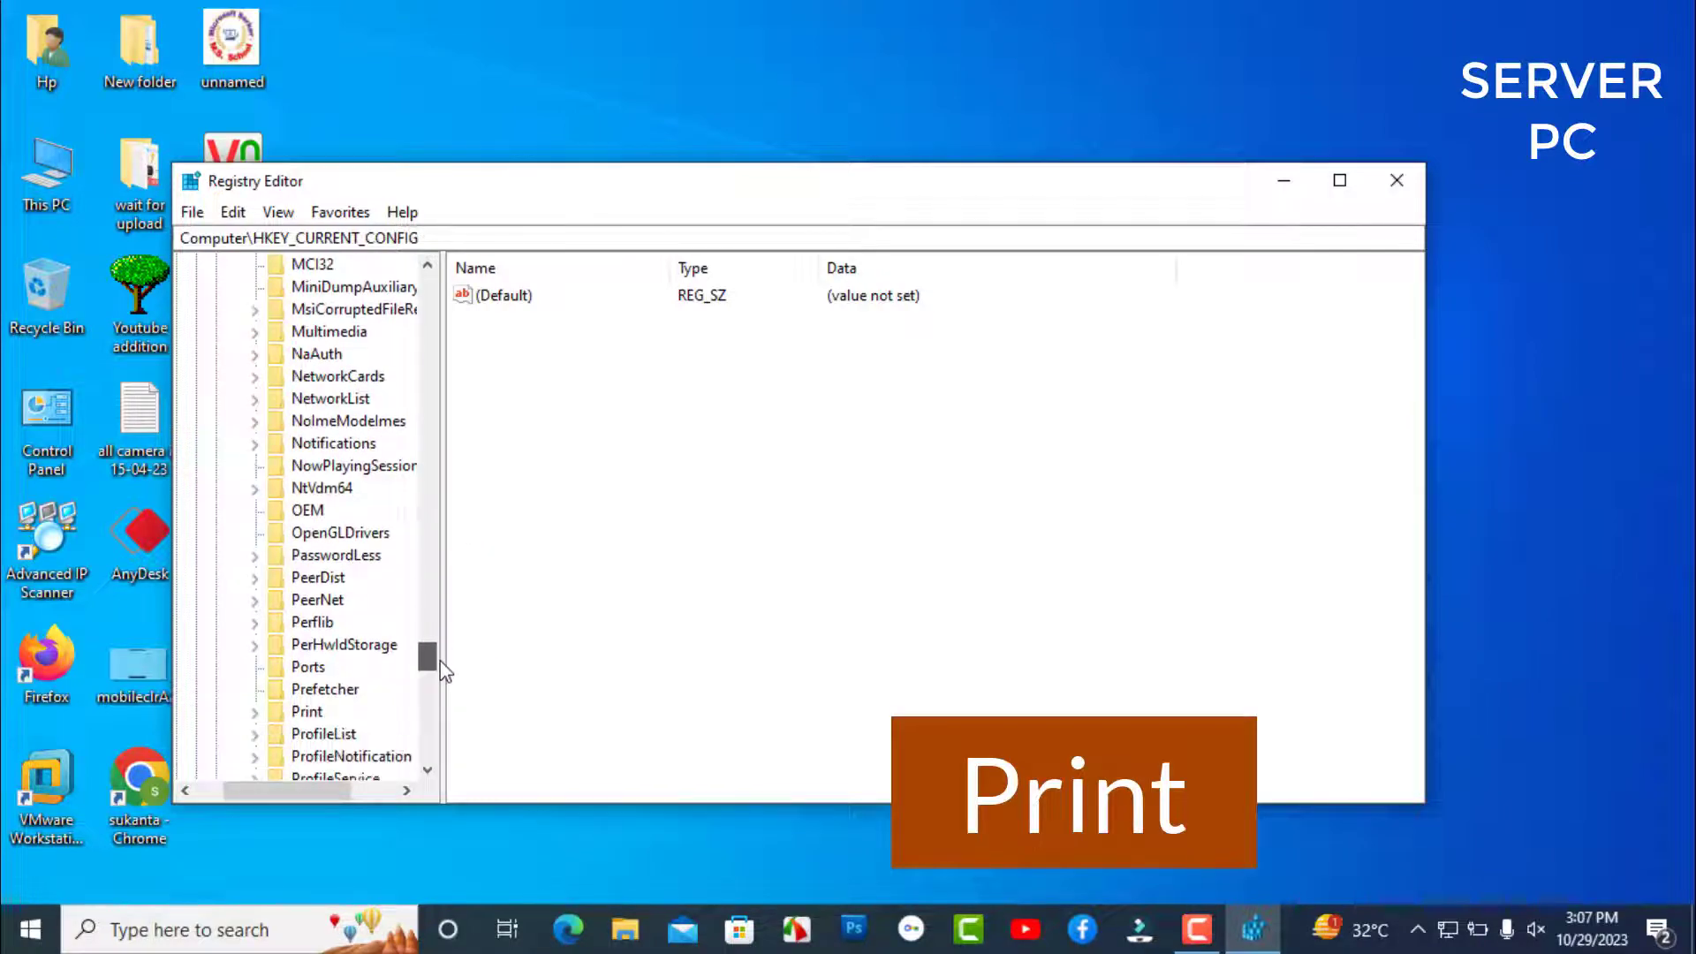
left_click(255, 712)
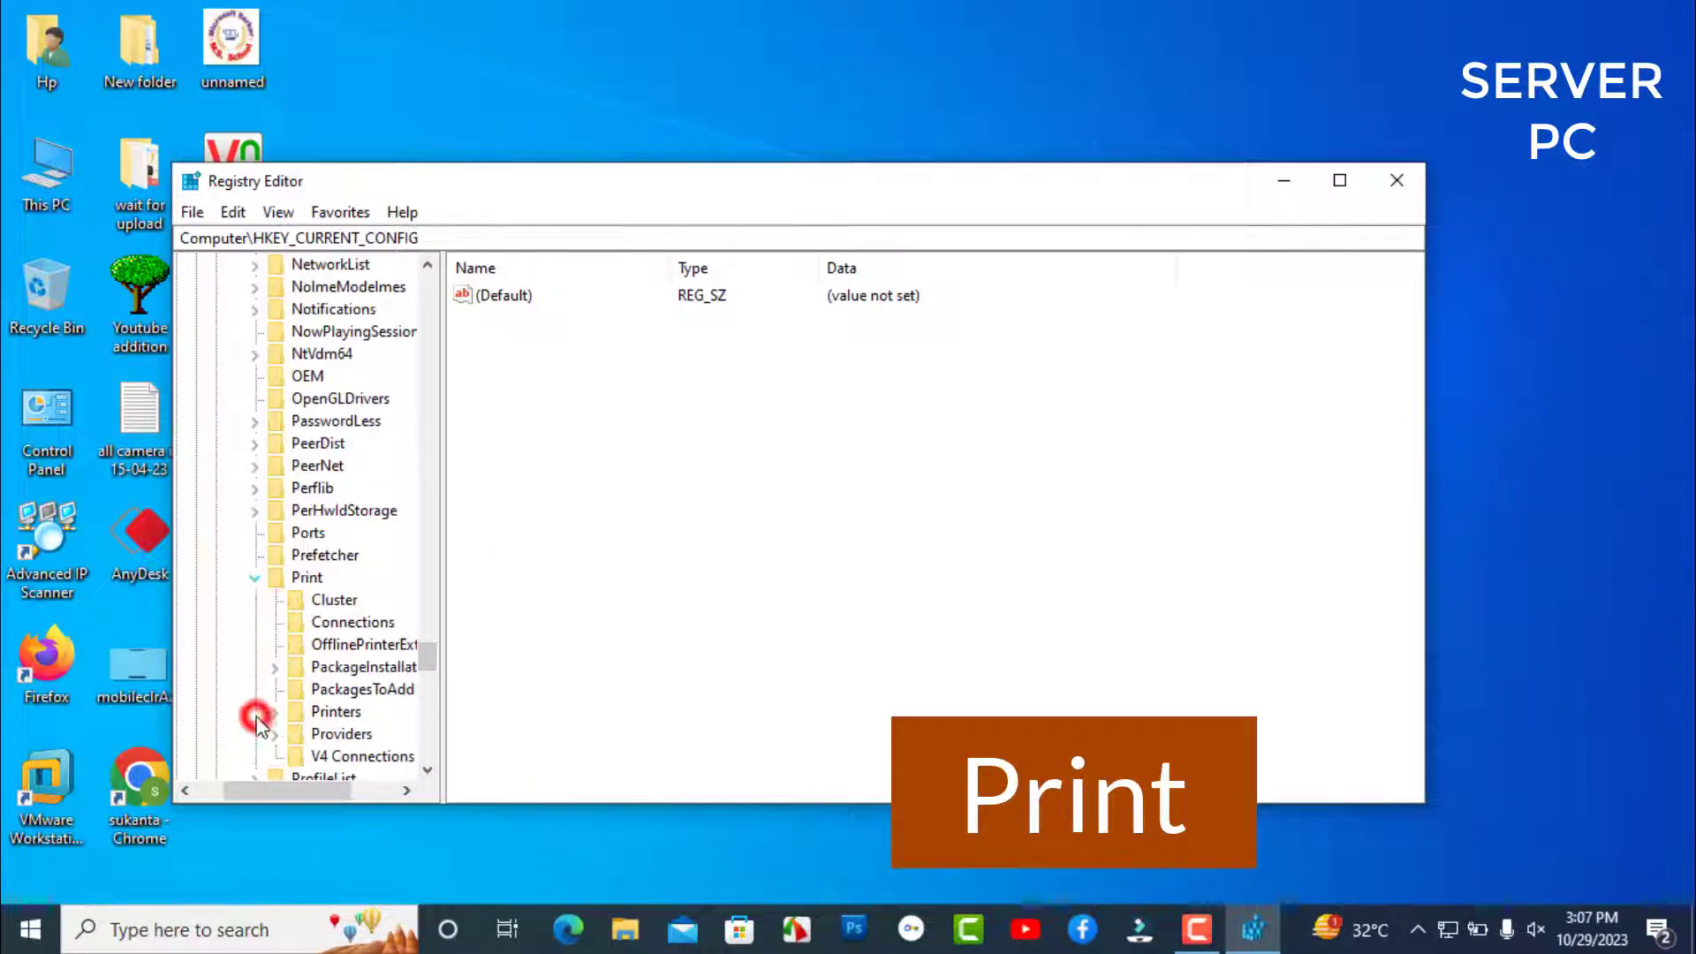
left_click_drag(427, 654, 435, 674)
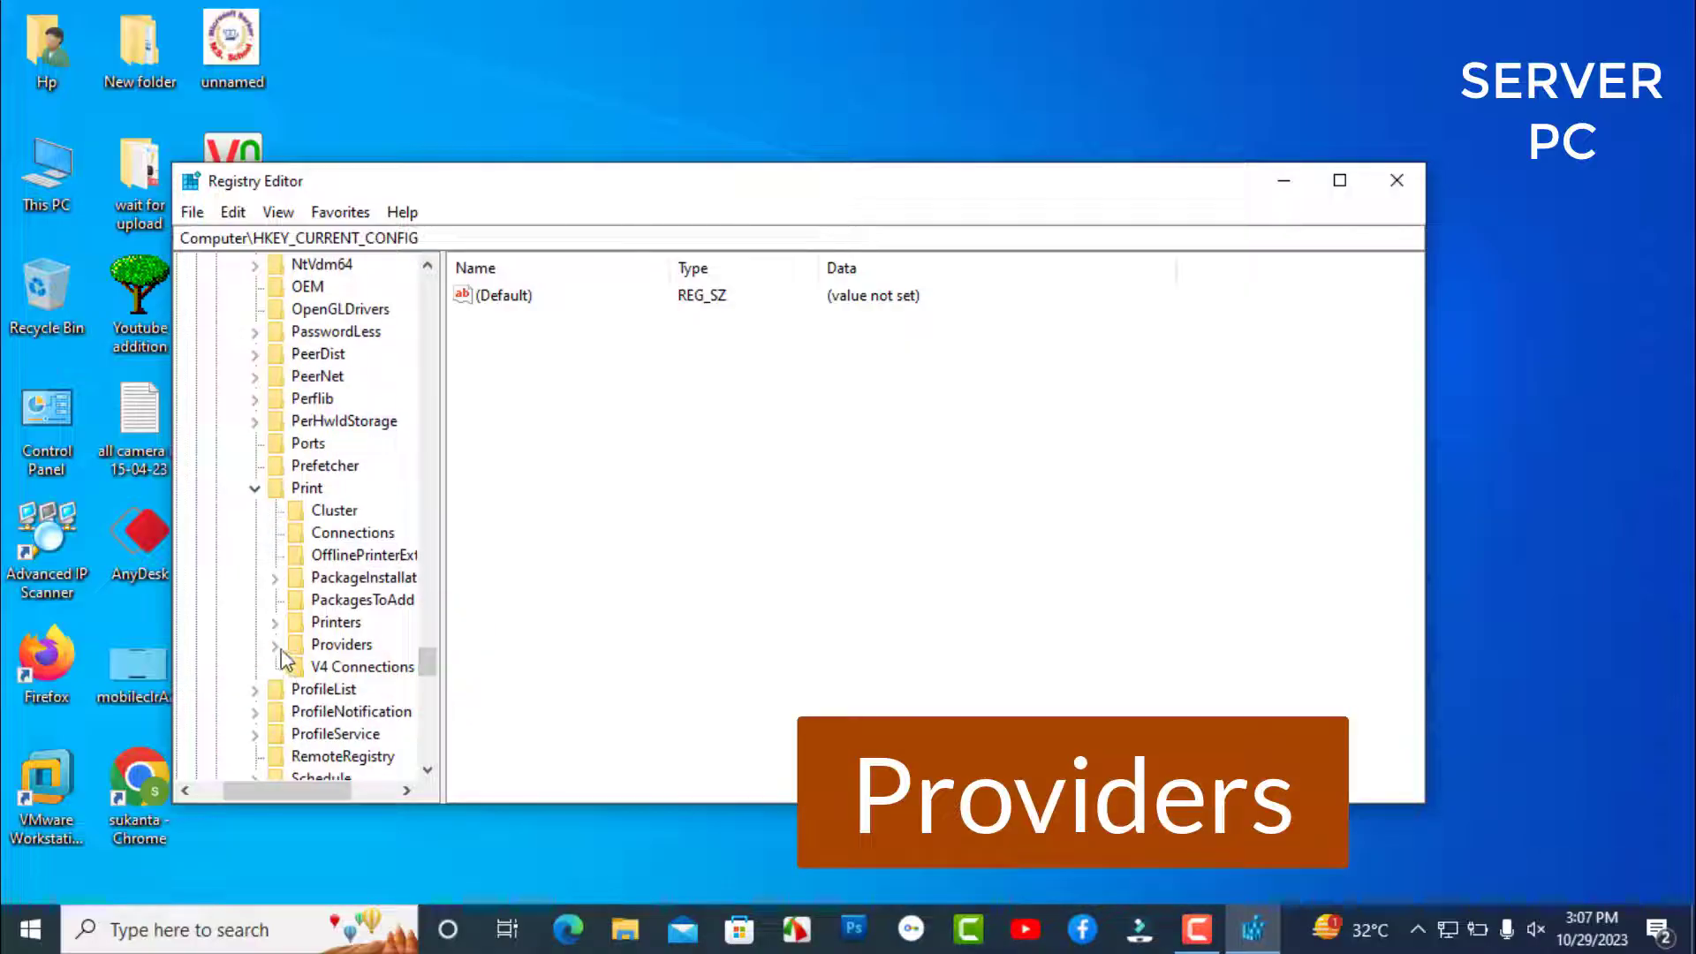
- Delete the Print\Providers registry key, confirming the prompt, and close Registry Editor
left_click(341, 647)
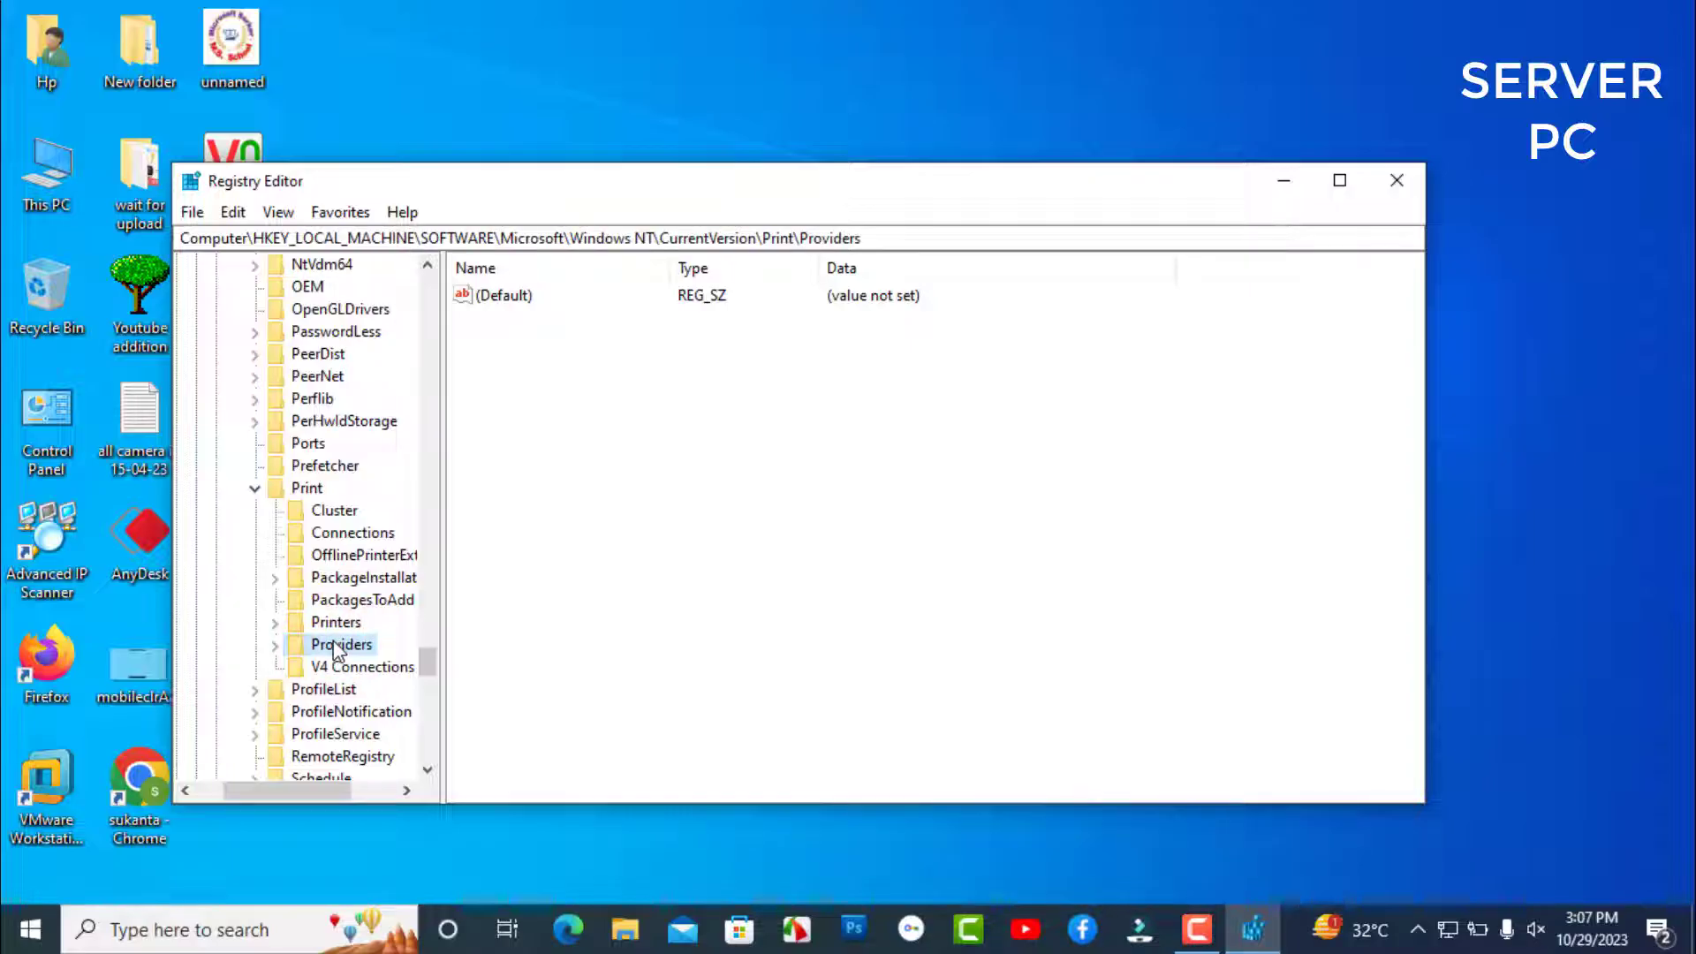
right_click(337, 650)
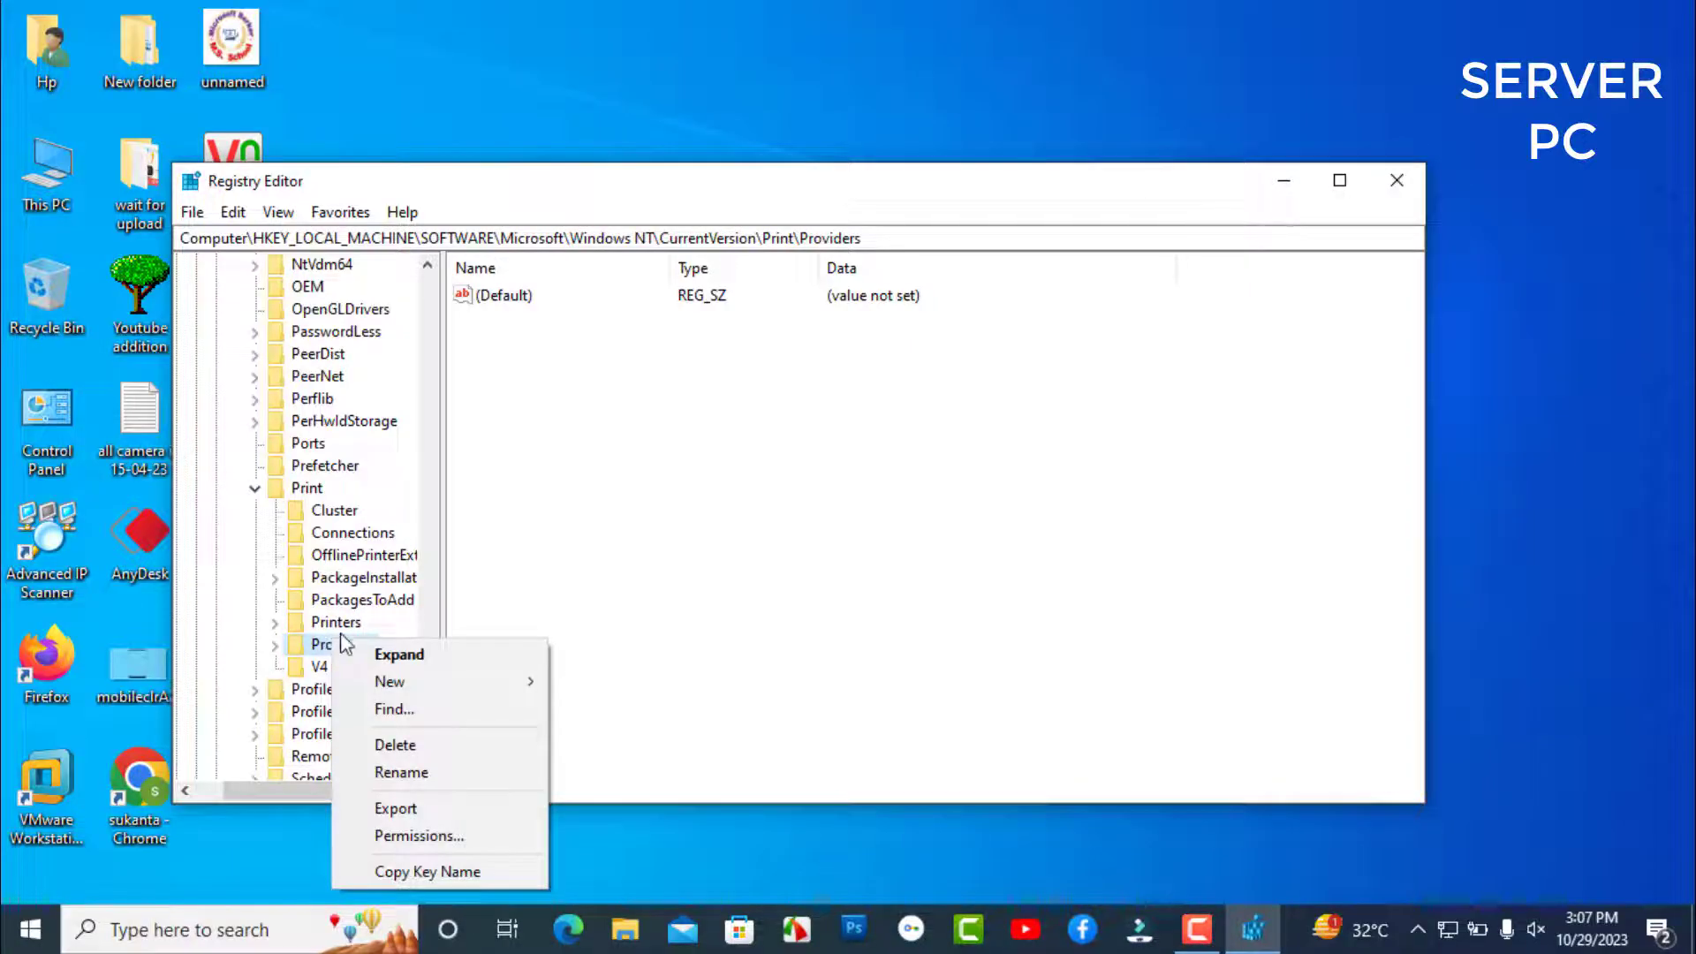
left_click(413, 751)
left_click(972, 458)
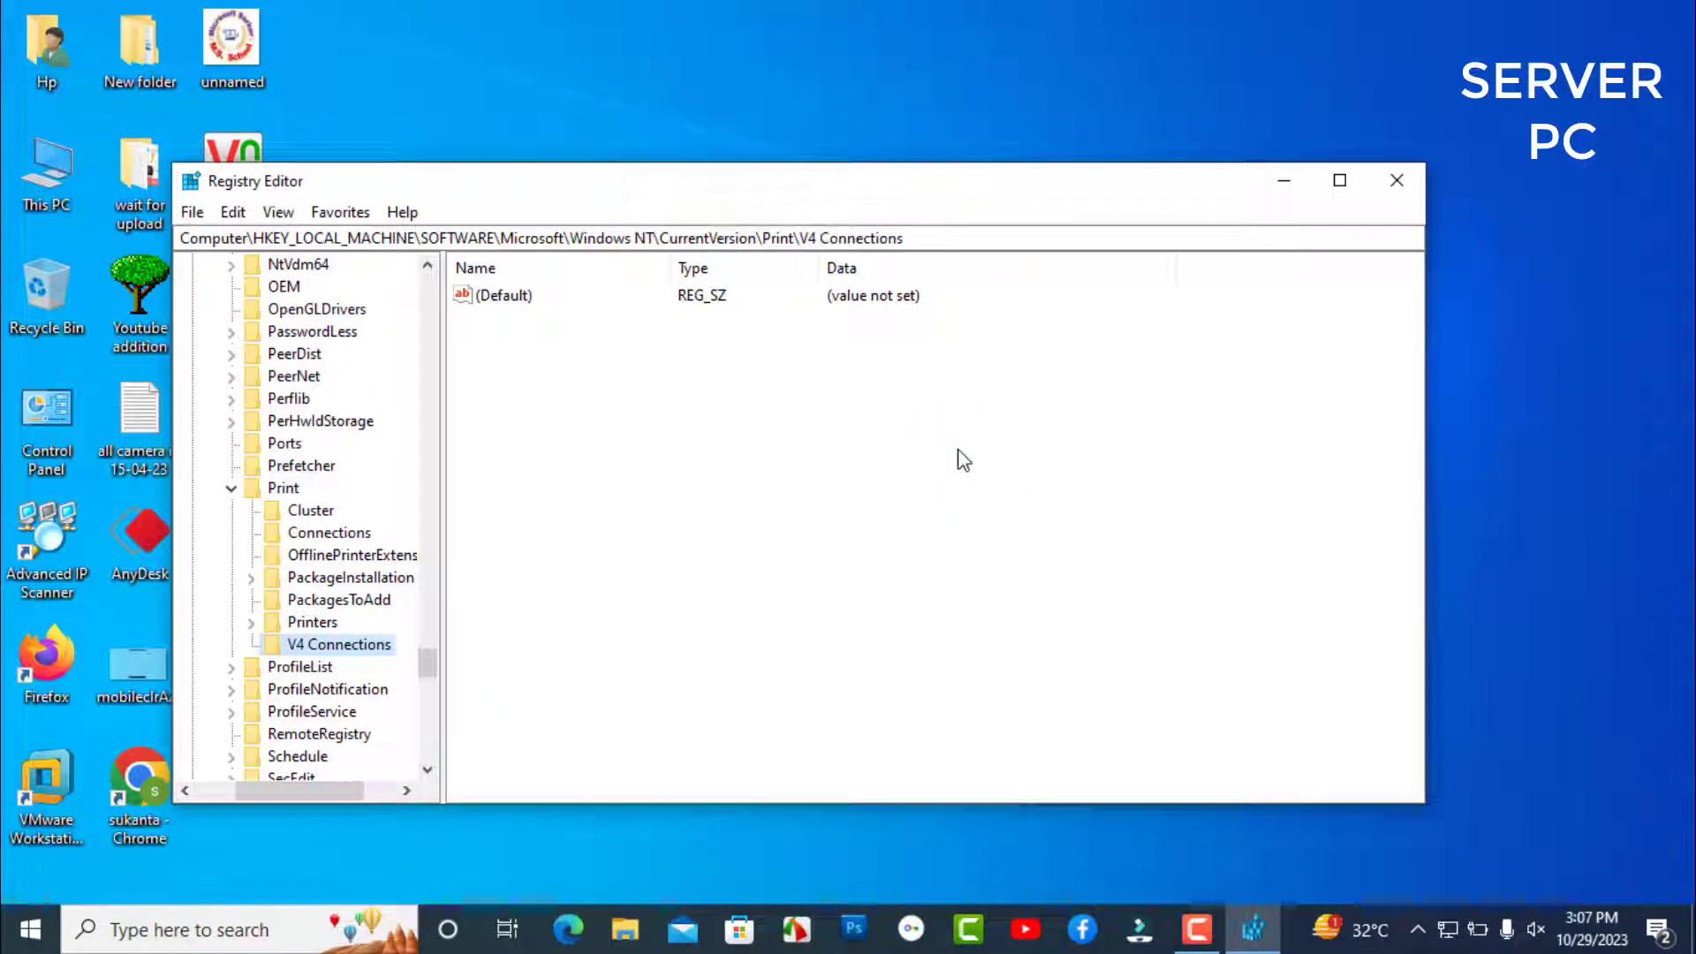
left_click(1396, 181)
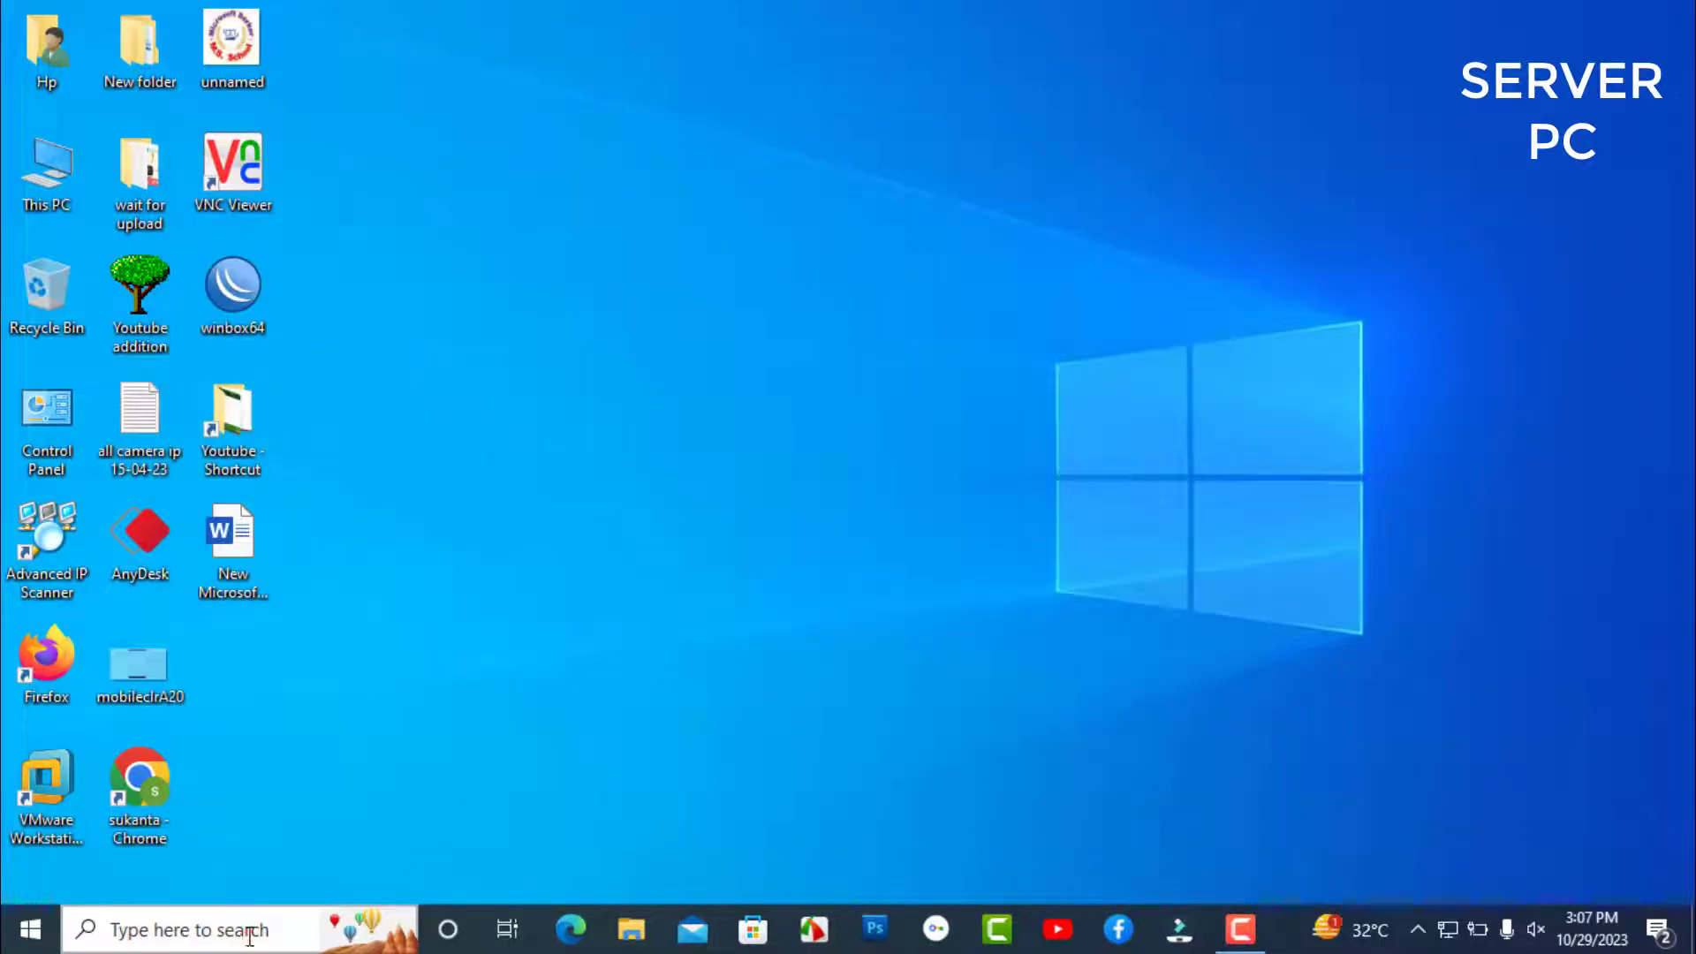
- Open Services from a 'ser' search, start the Print Spooler service, and close Services
left_click(241, 929)
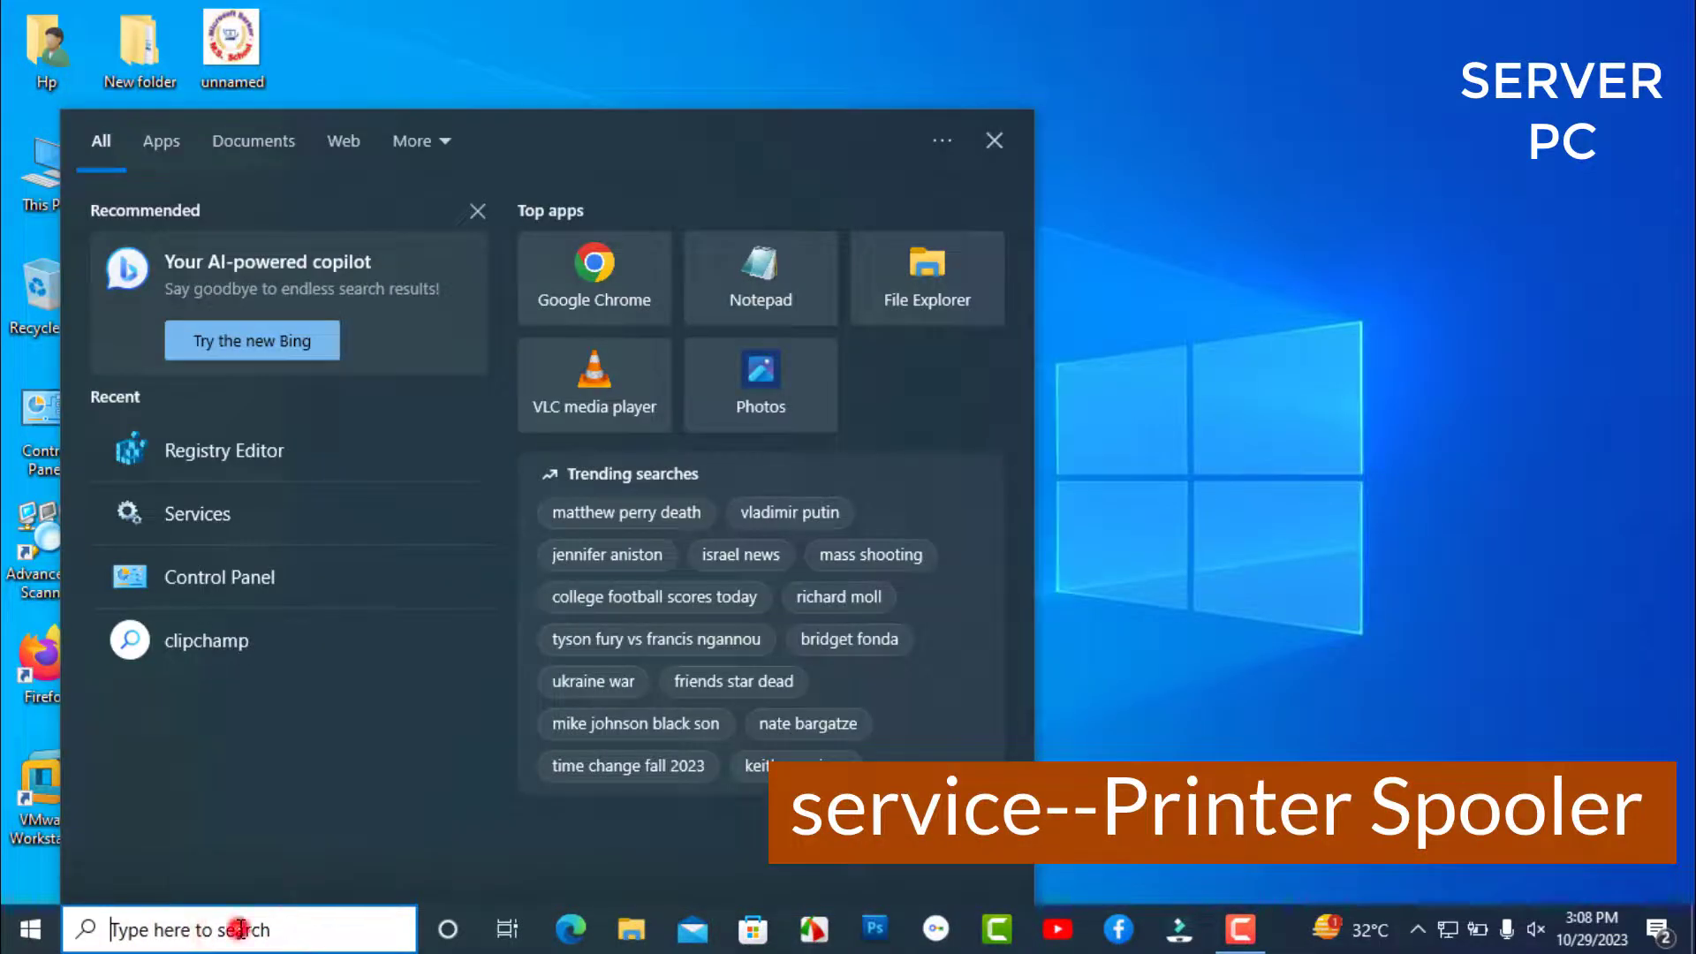
type("ser")
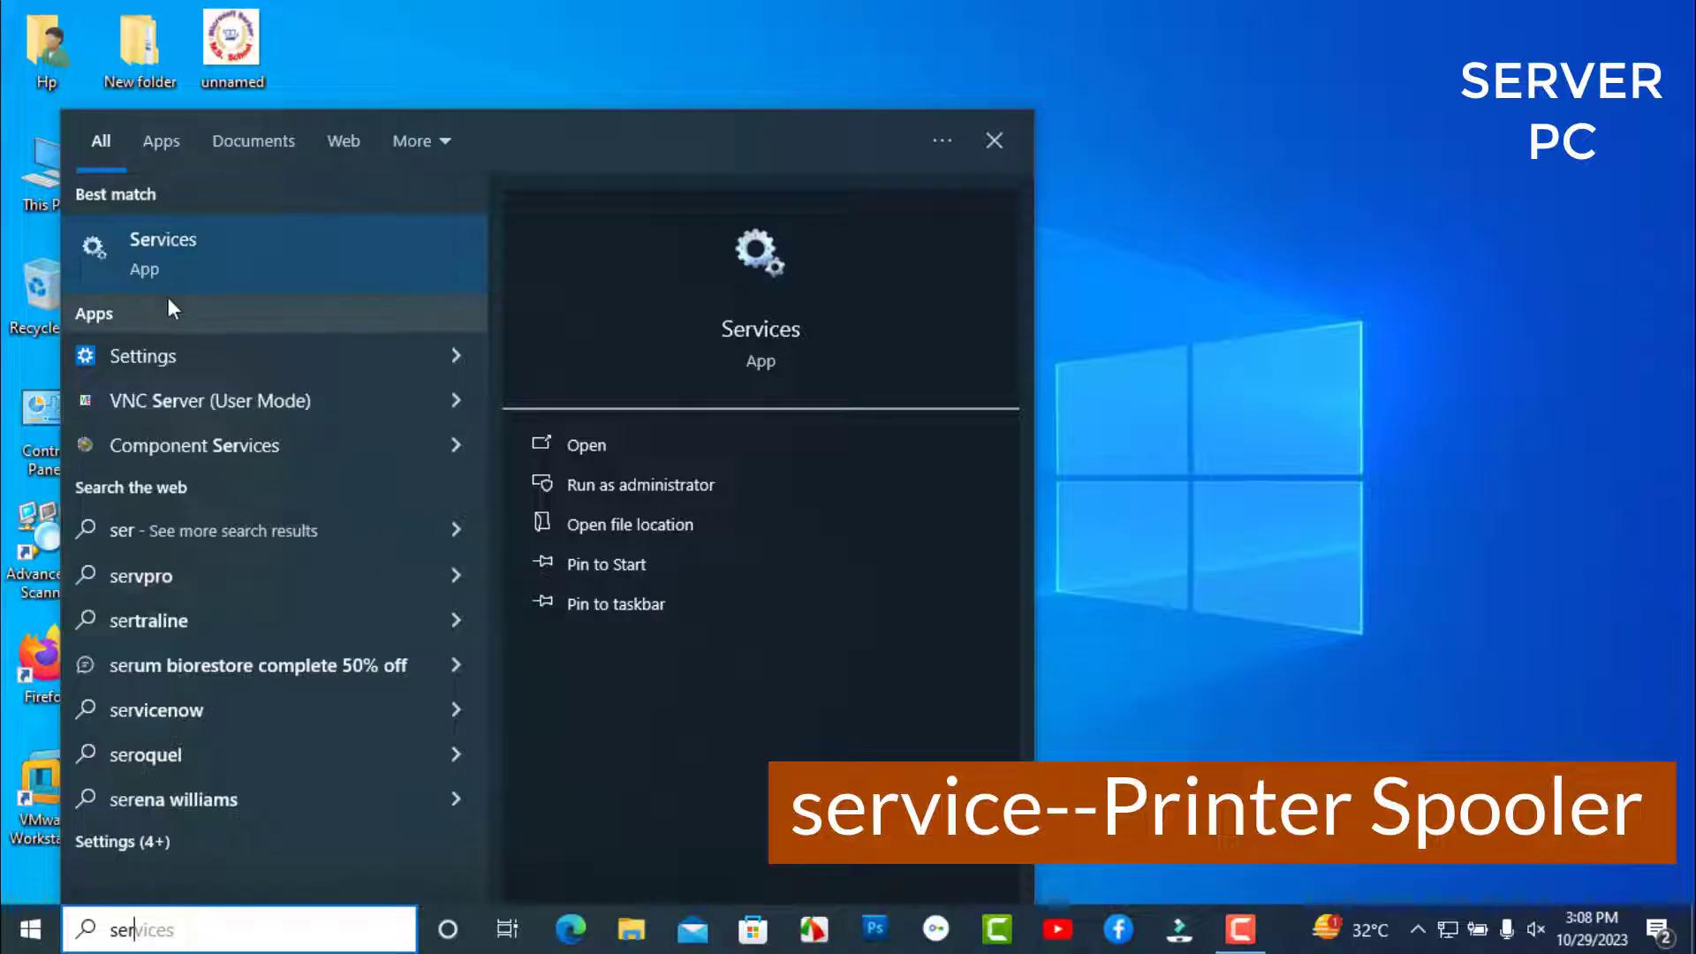
left_click(159, 253)
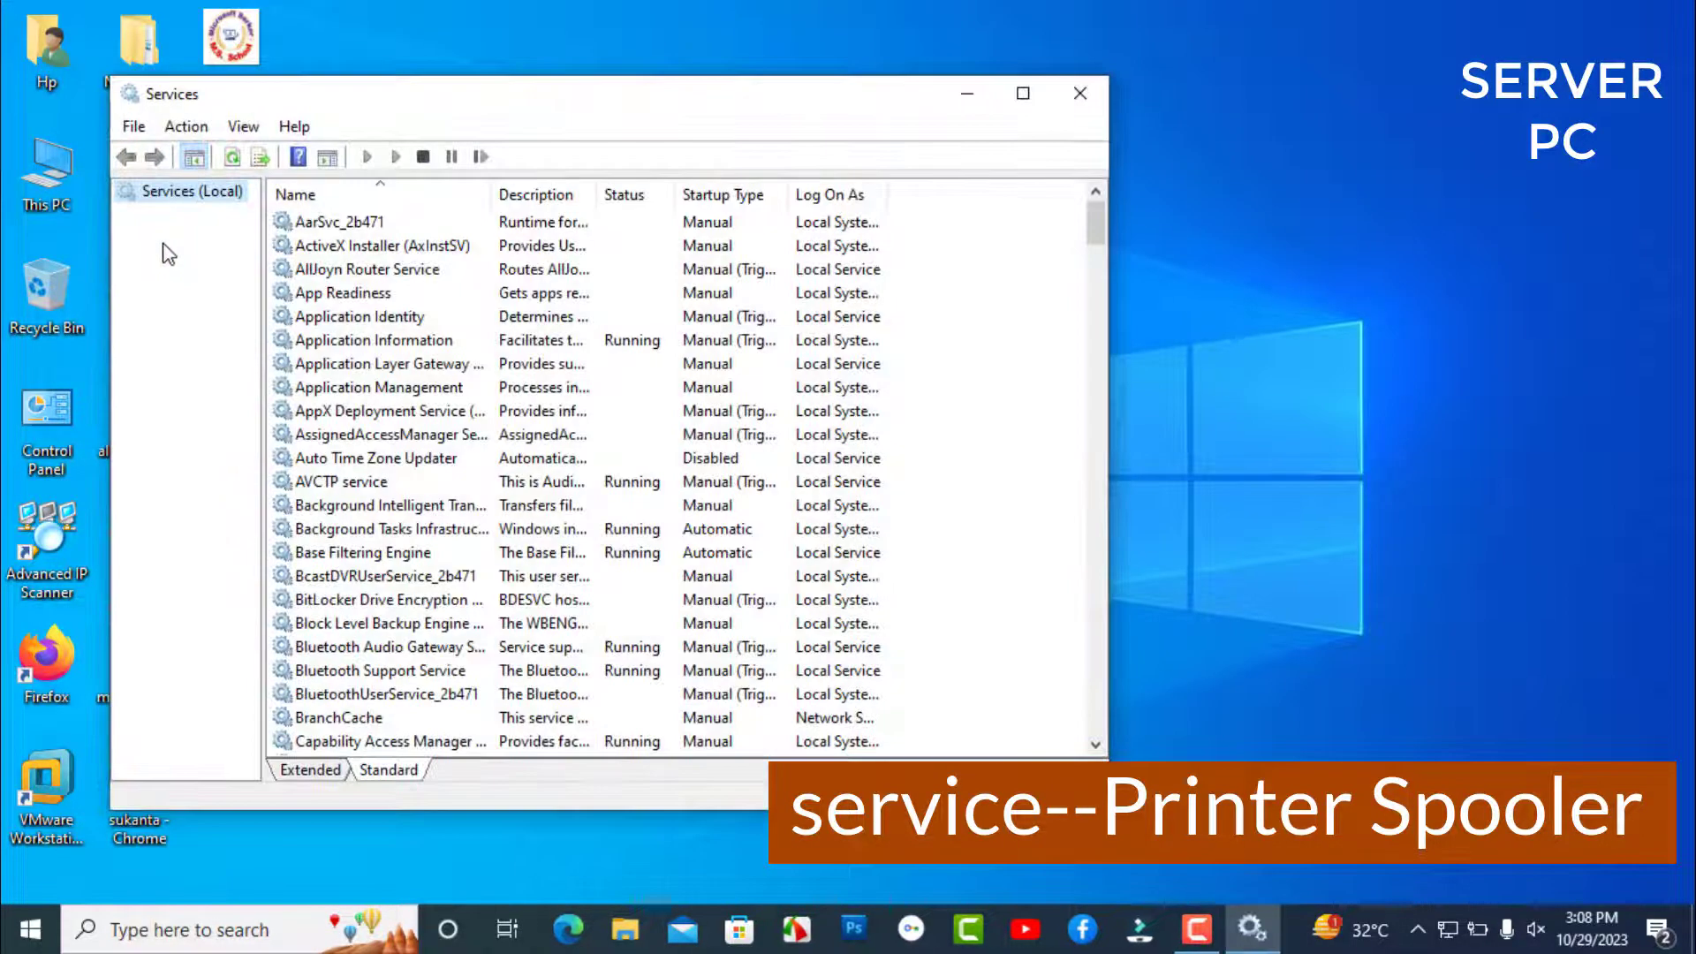
left_click(393, 458)
scroll(370, 441, "down", 10)
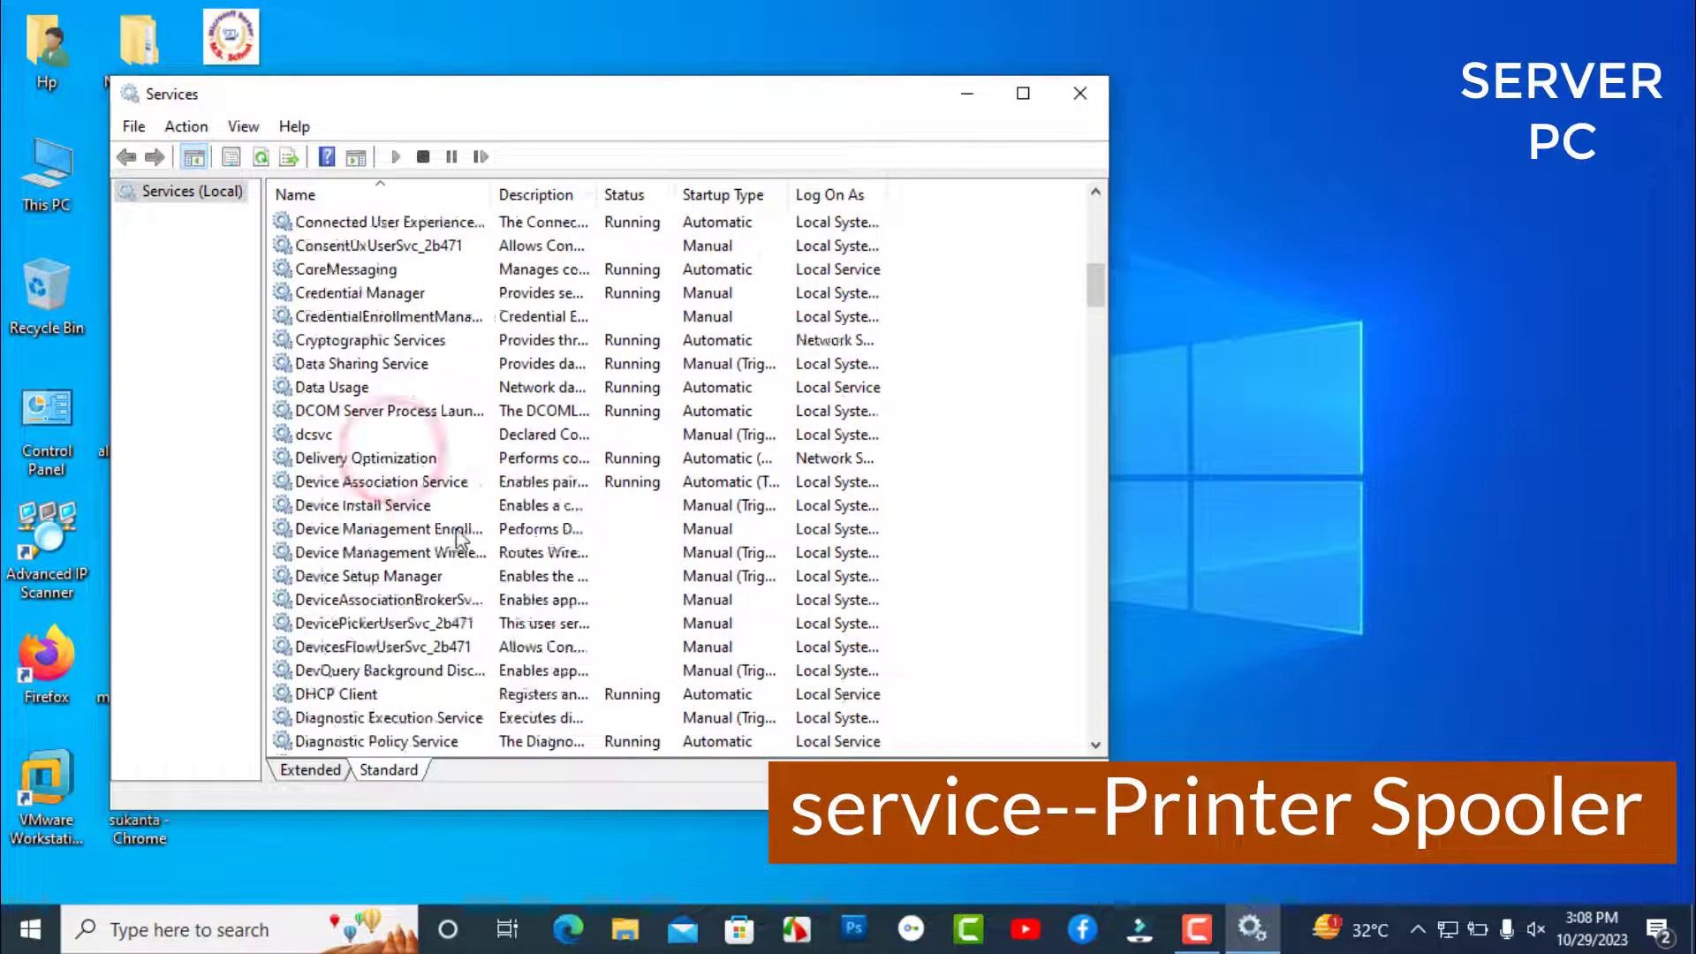
left_click_drag(1092, 313, 1141, 517)
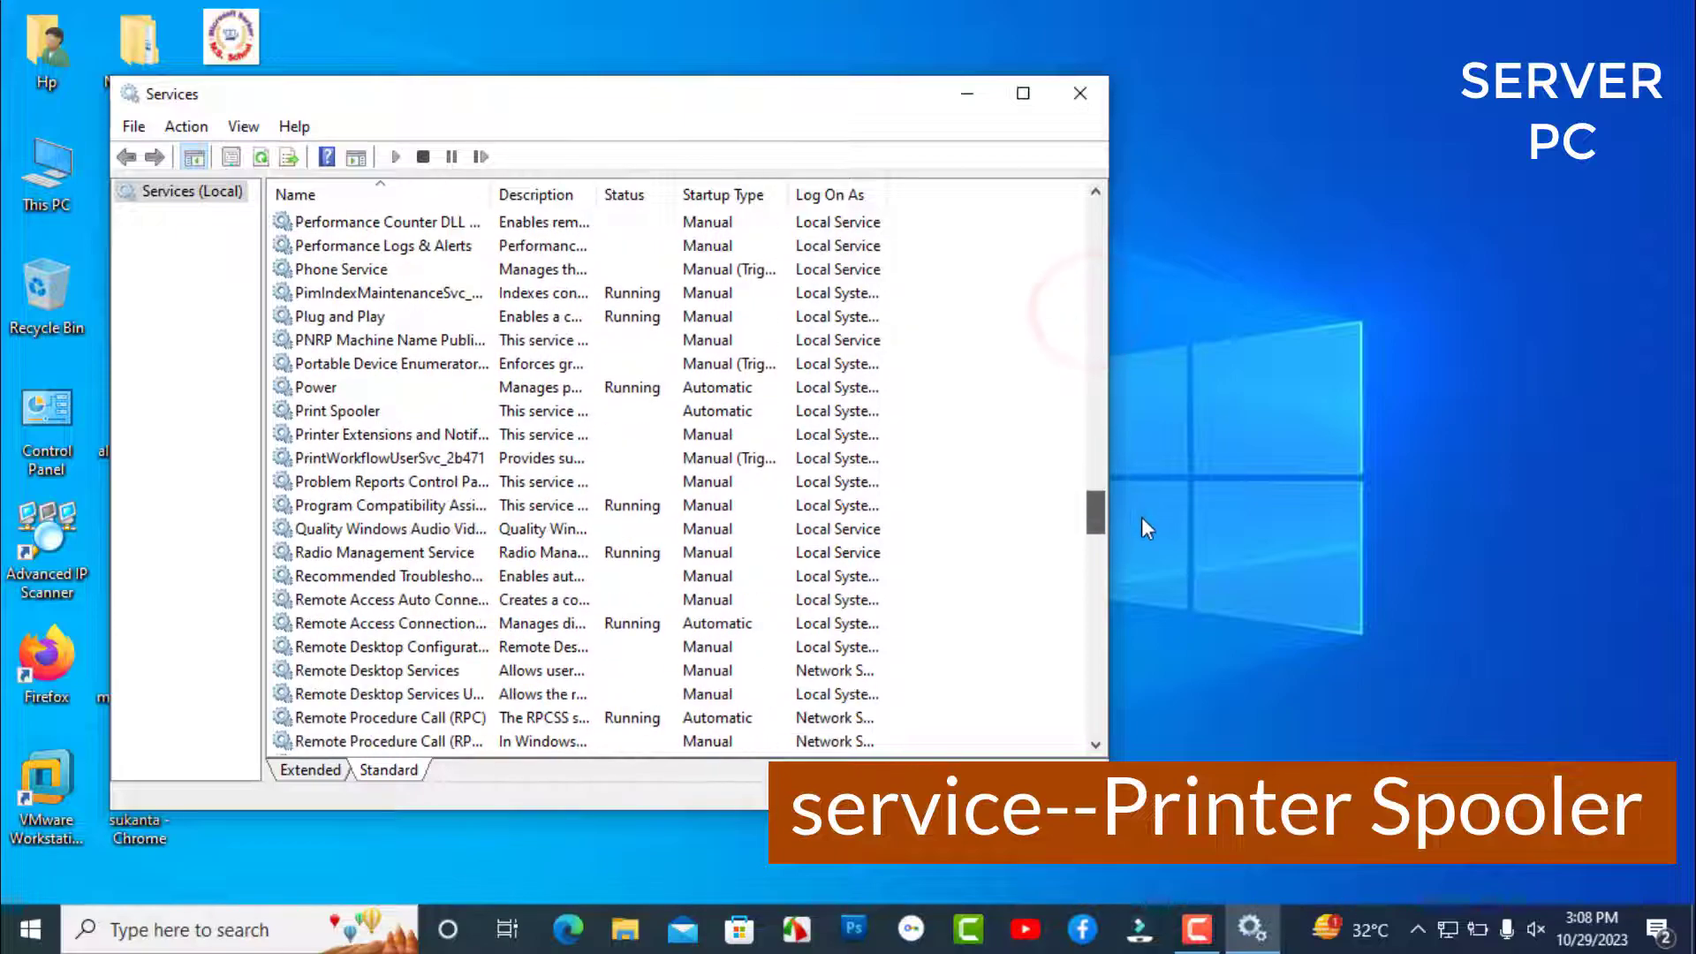
left_click(351, 413)
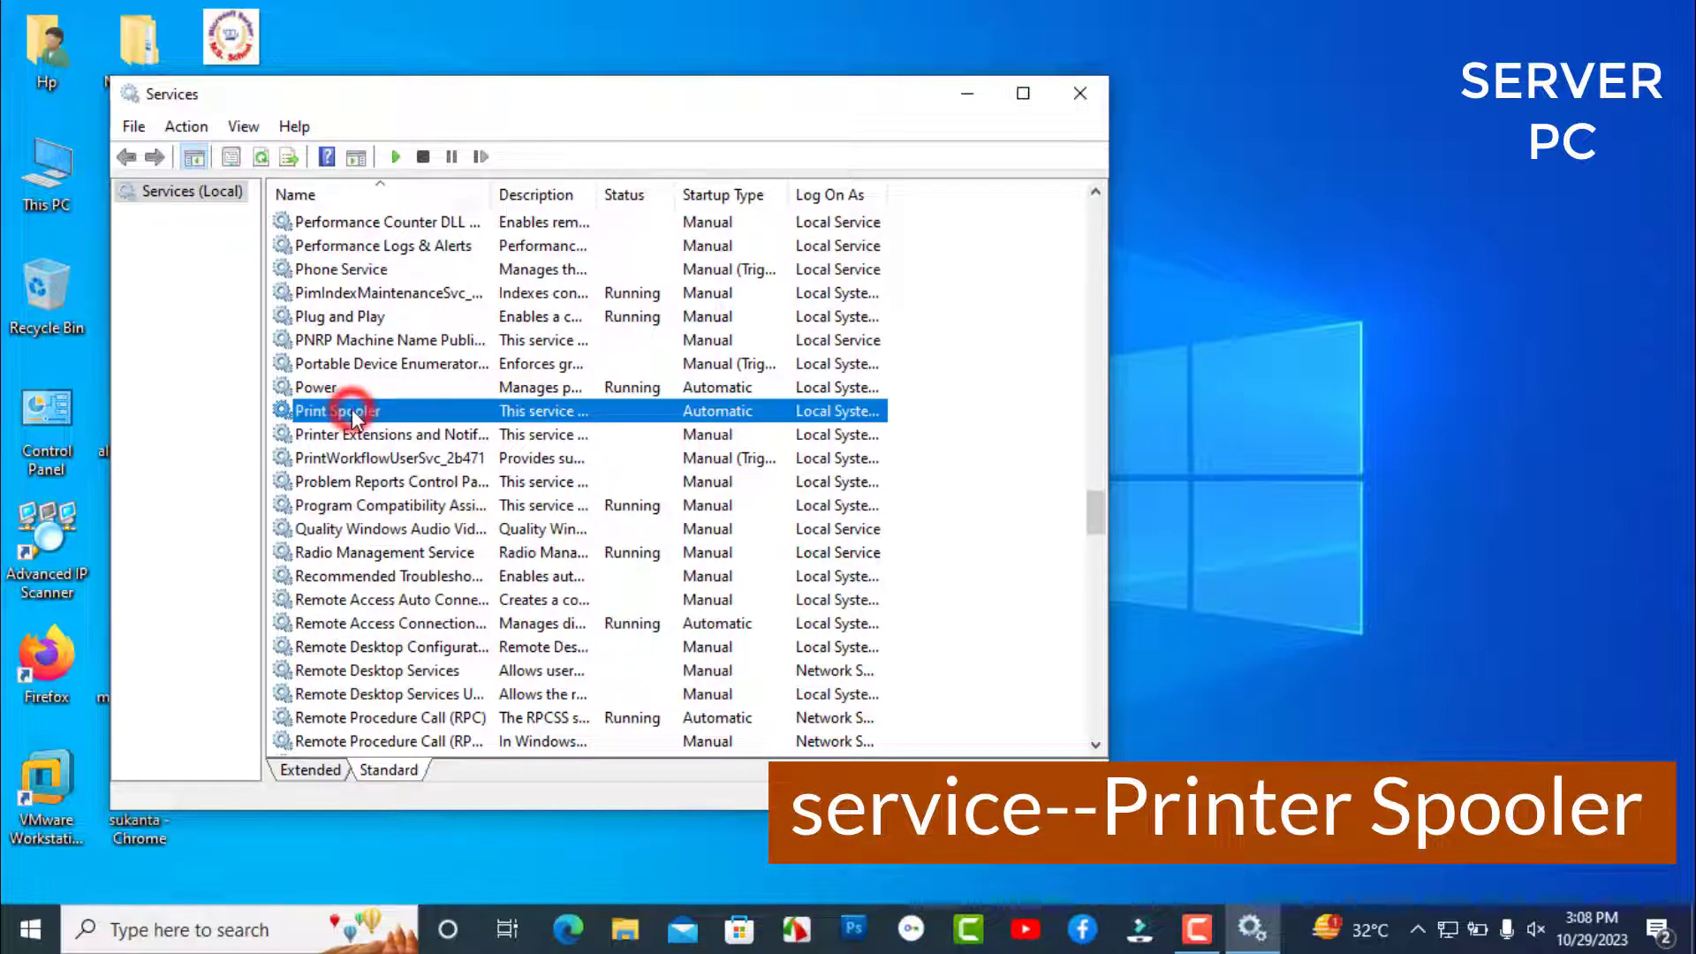
right_click(350, 415)
left_click(438, 425)
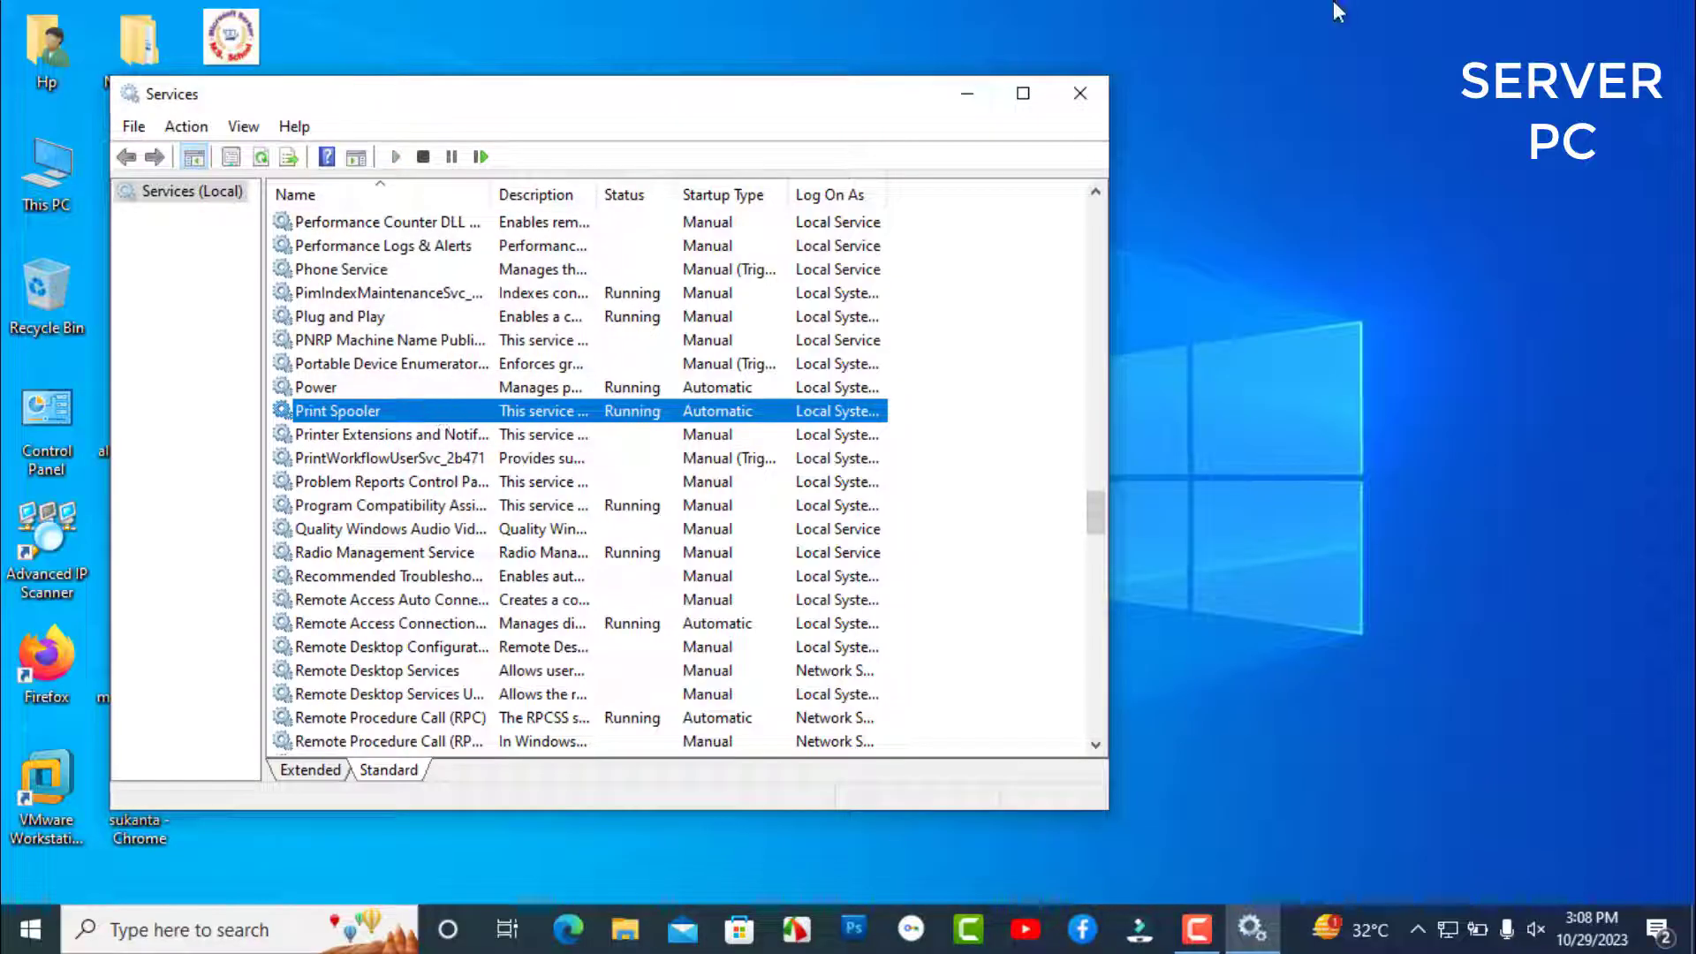
left_click(1081, 95)
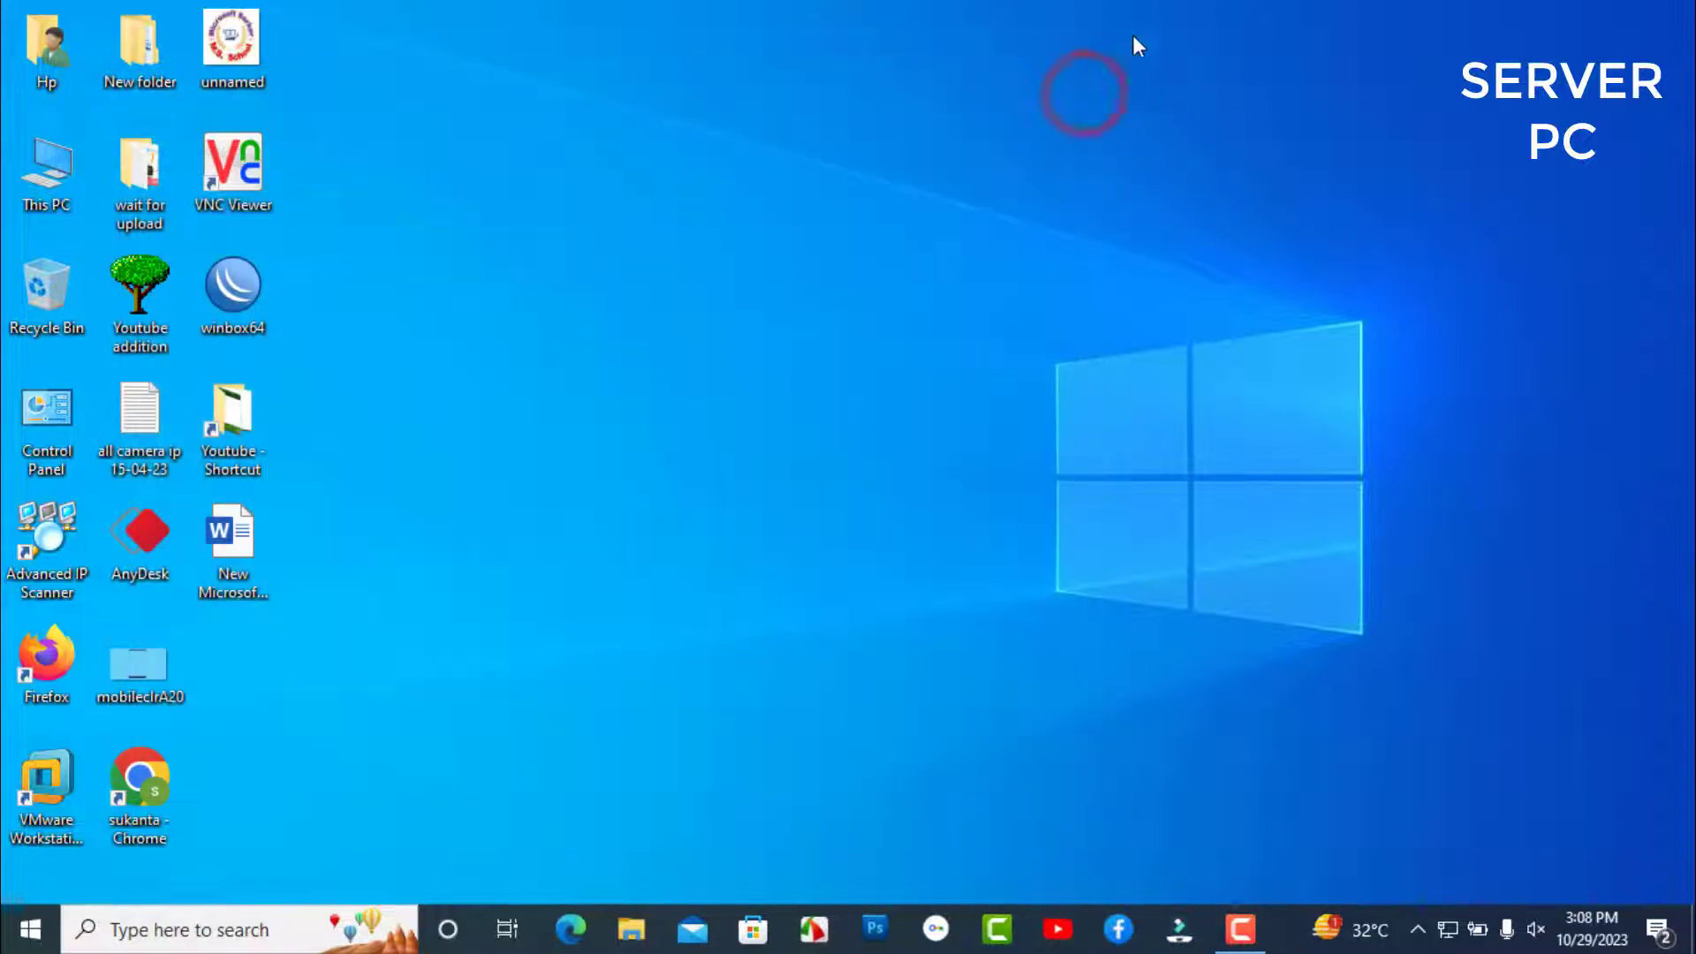
- Bring up the Start menu power options and dismiss them without restarting
left_click(30, 929)
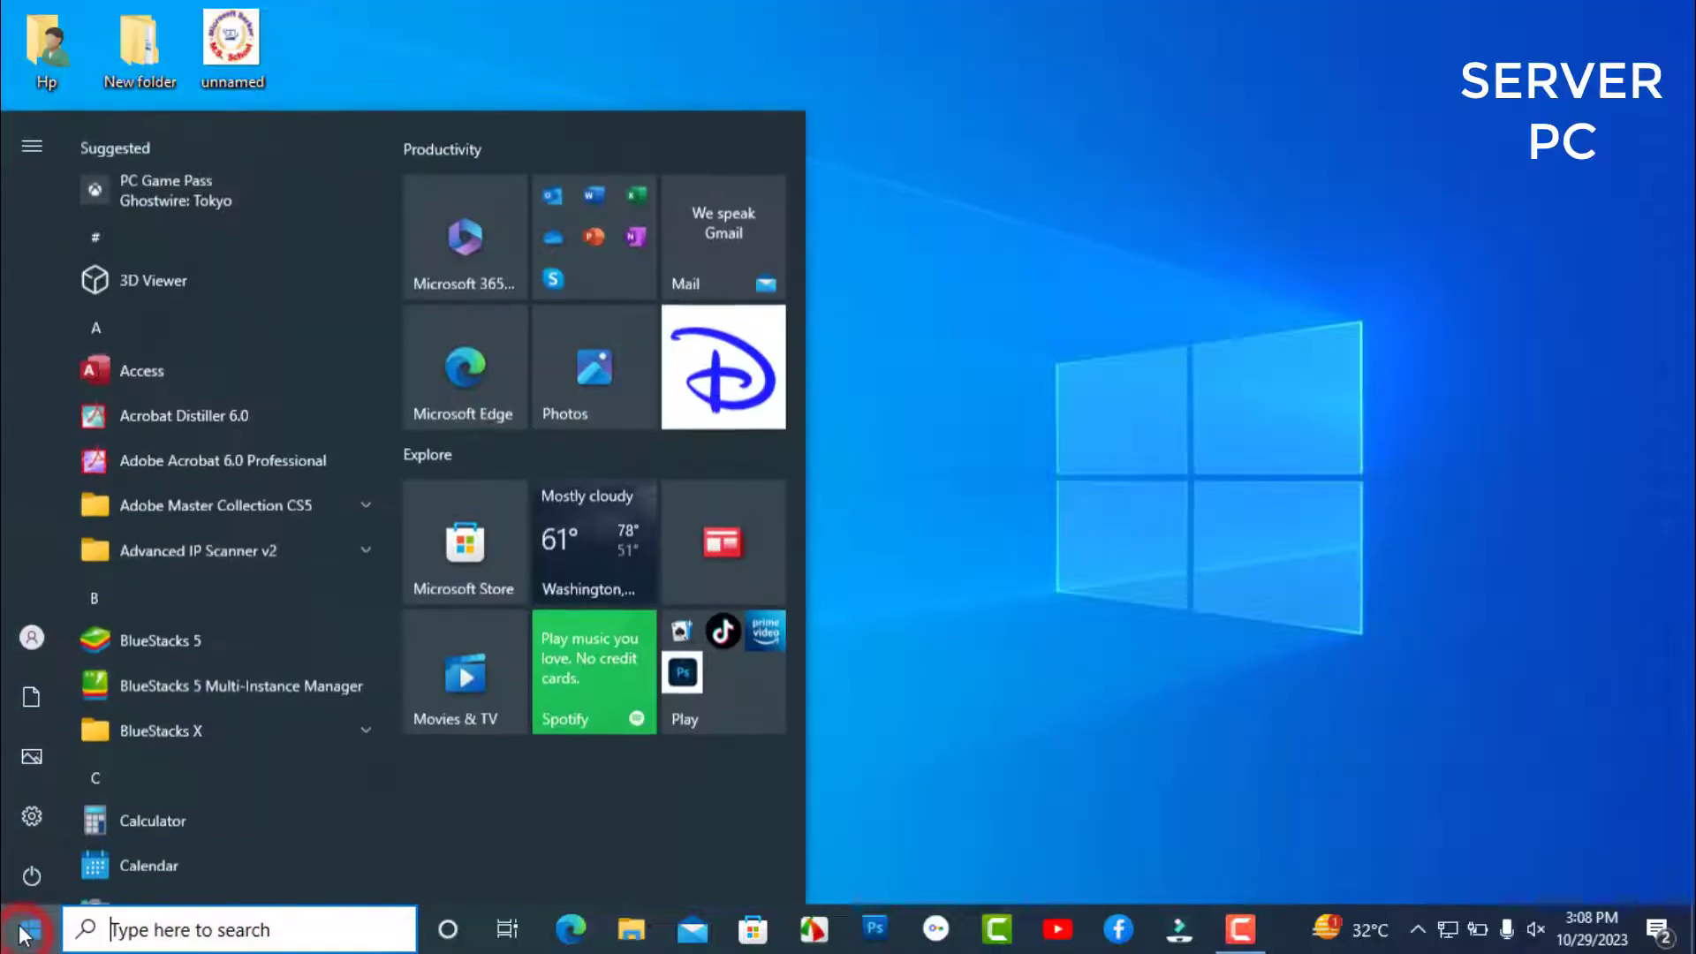
left_click(30, 876)
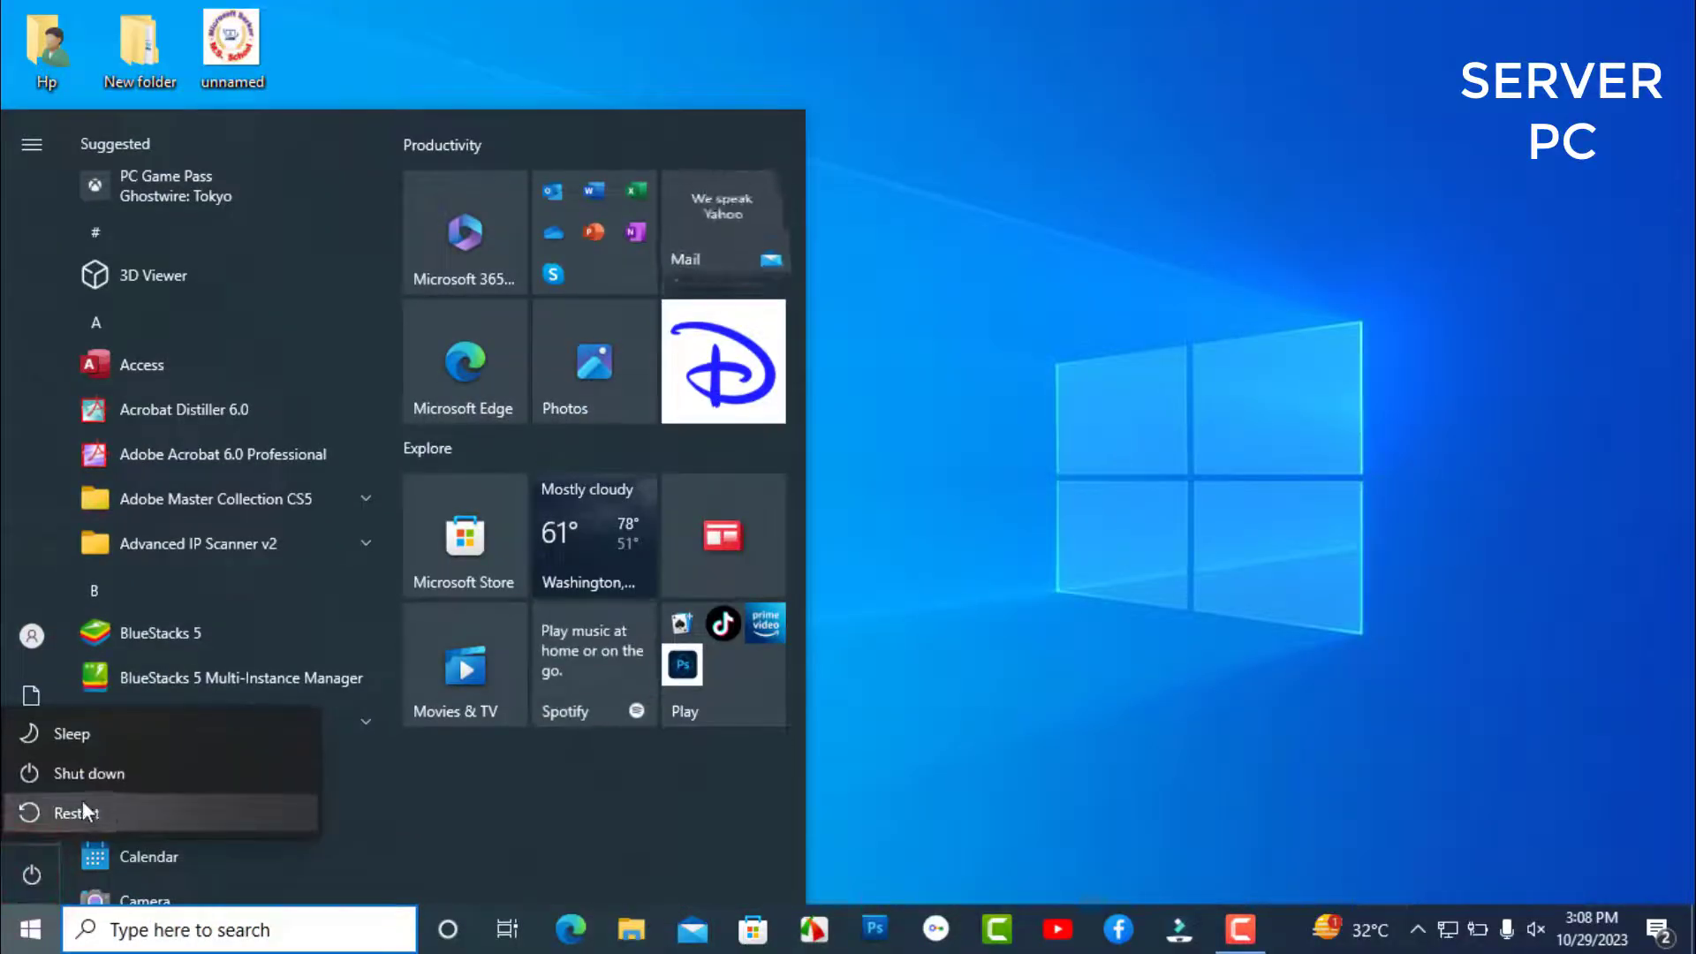
left_click(1239, 559)
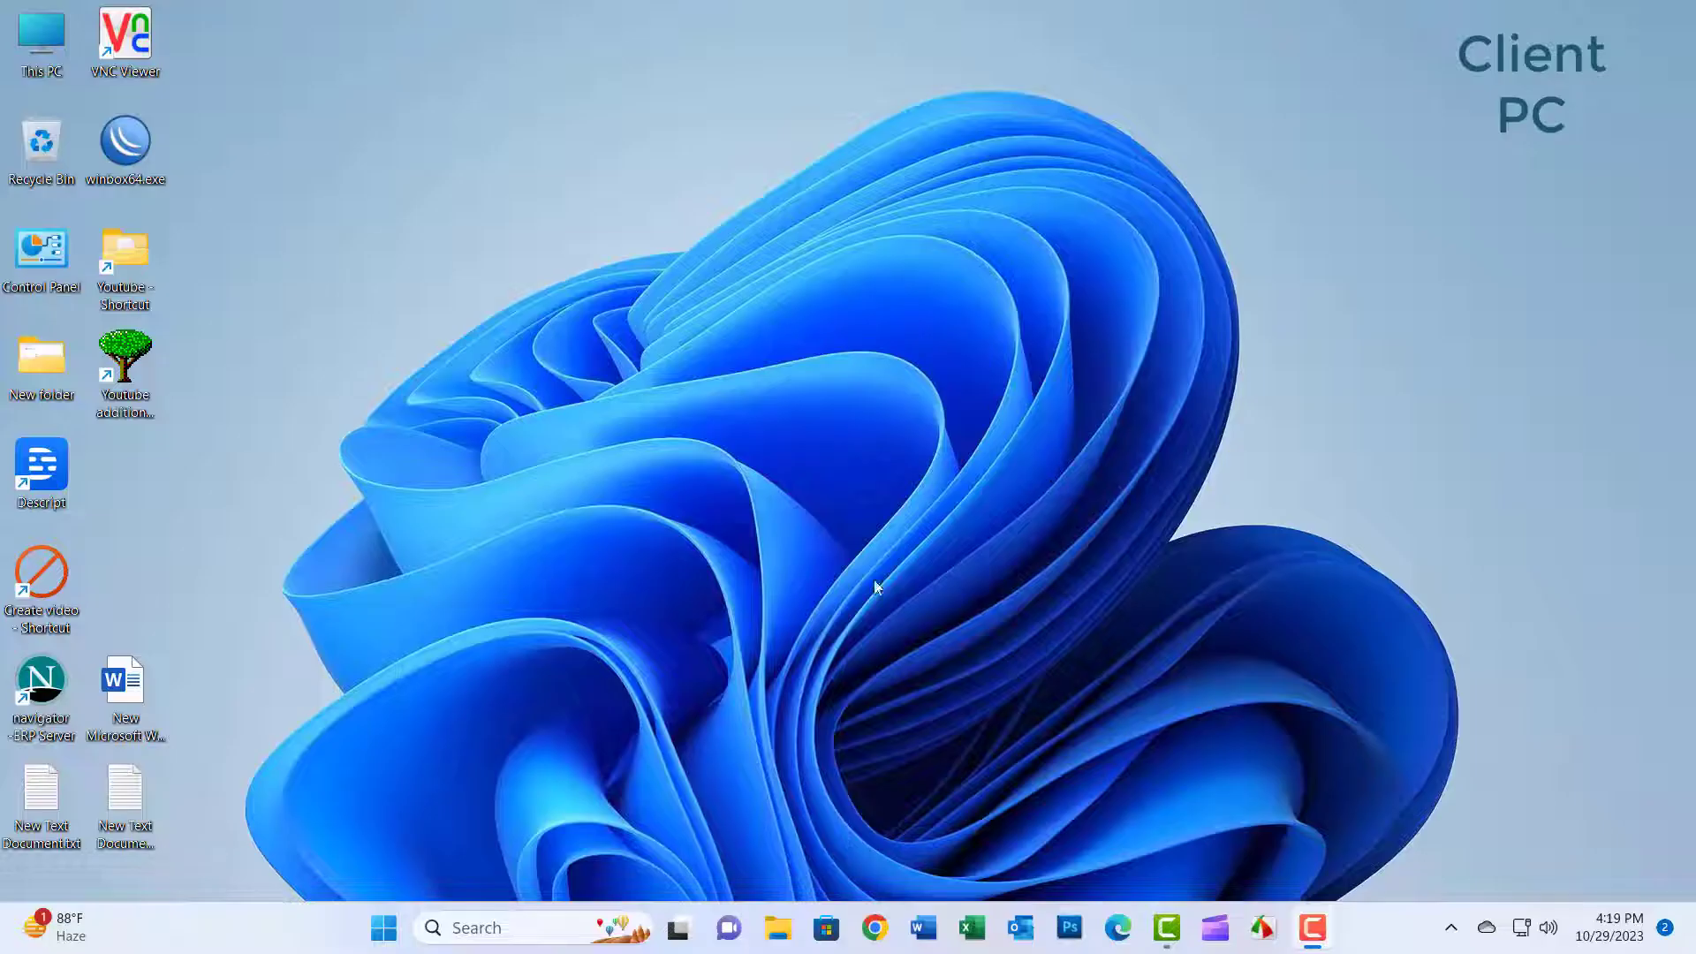
- Open \\192.168.1.25 from Run, connect to the shared HP LaserJet P2050 printer, and close Explorer
key("super+r")
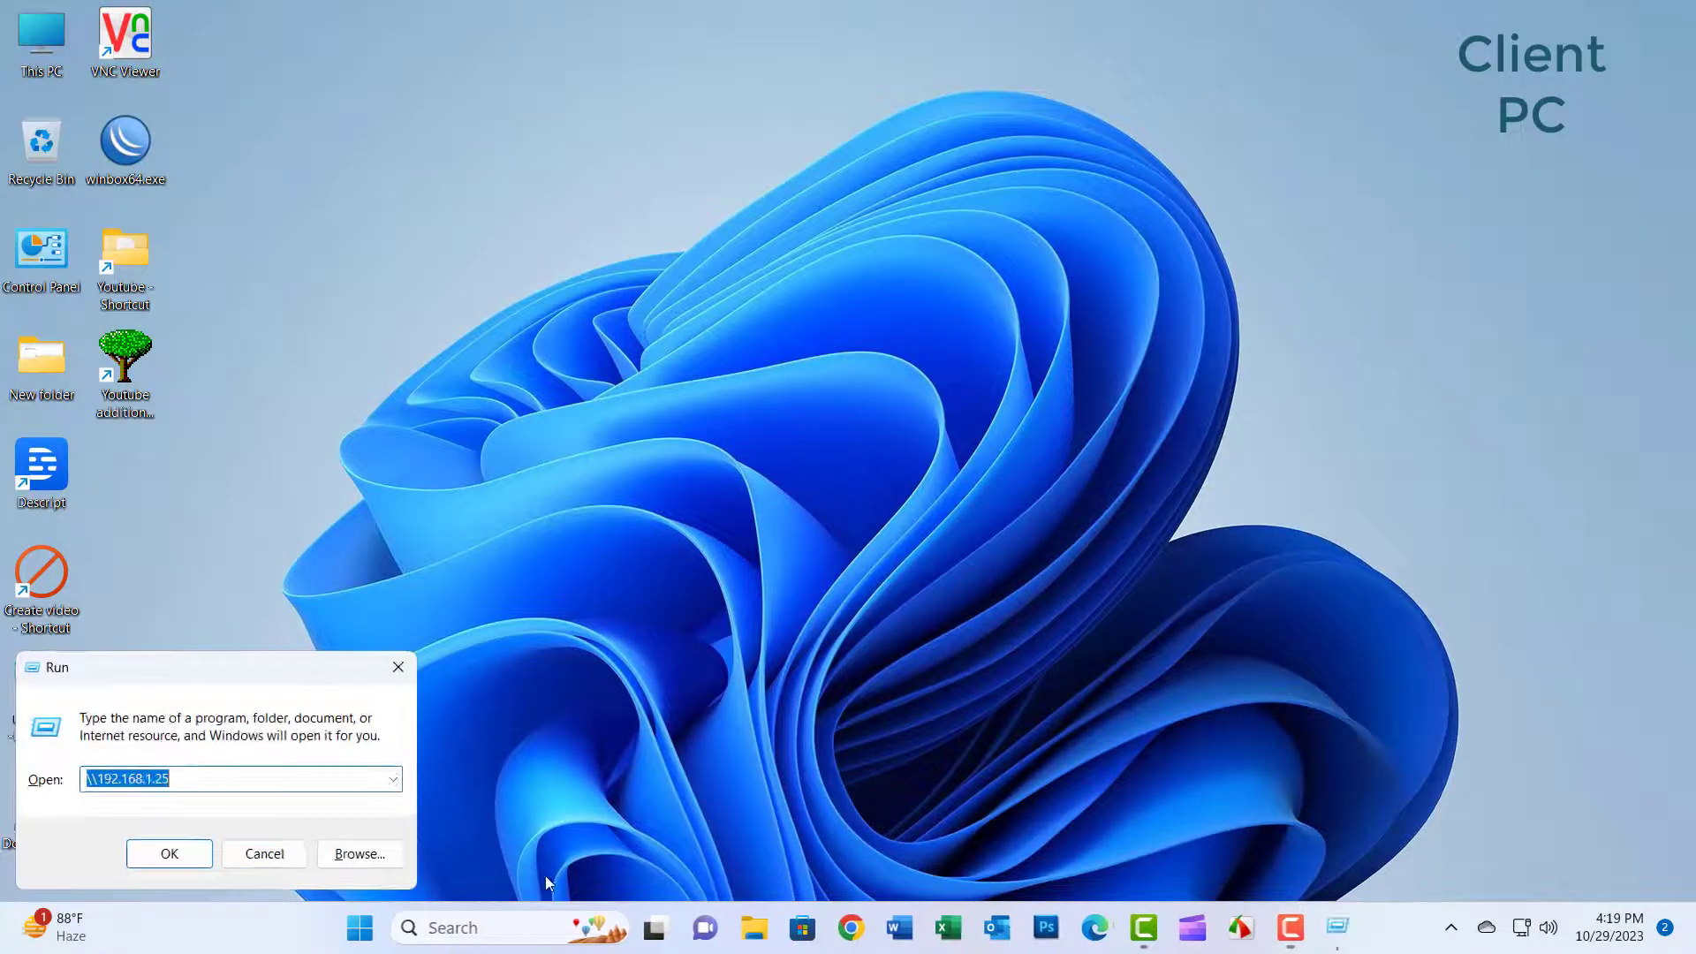
left_click(186, 854)
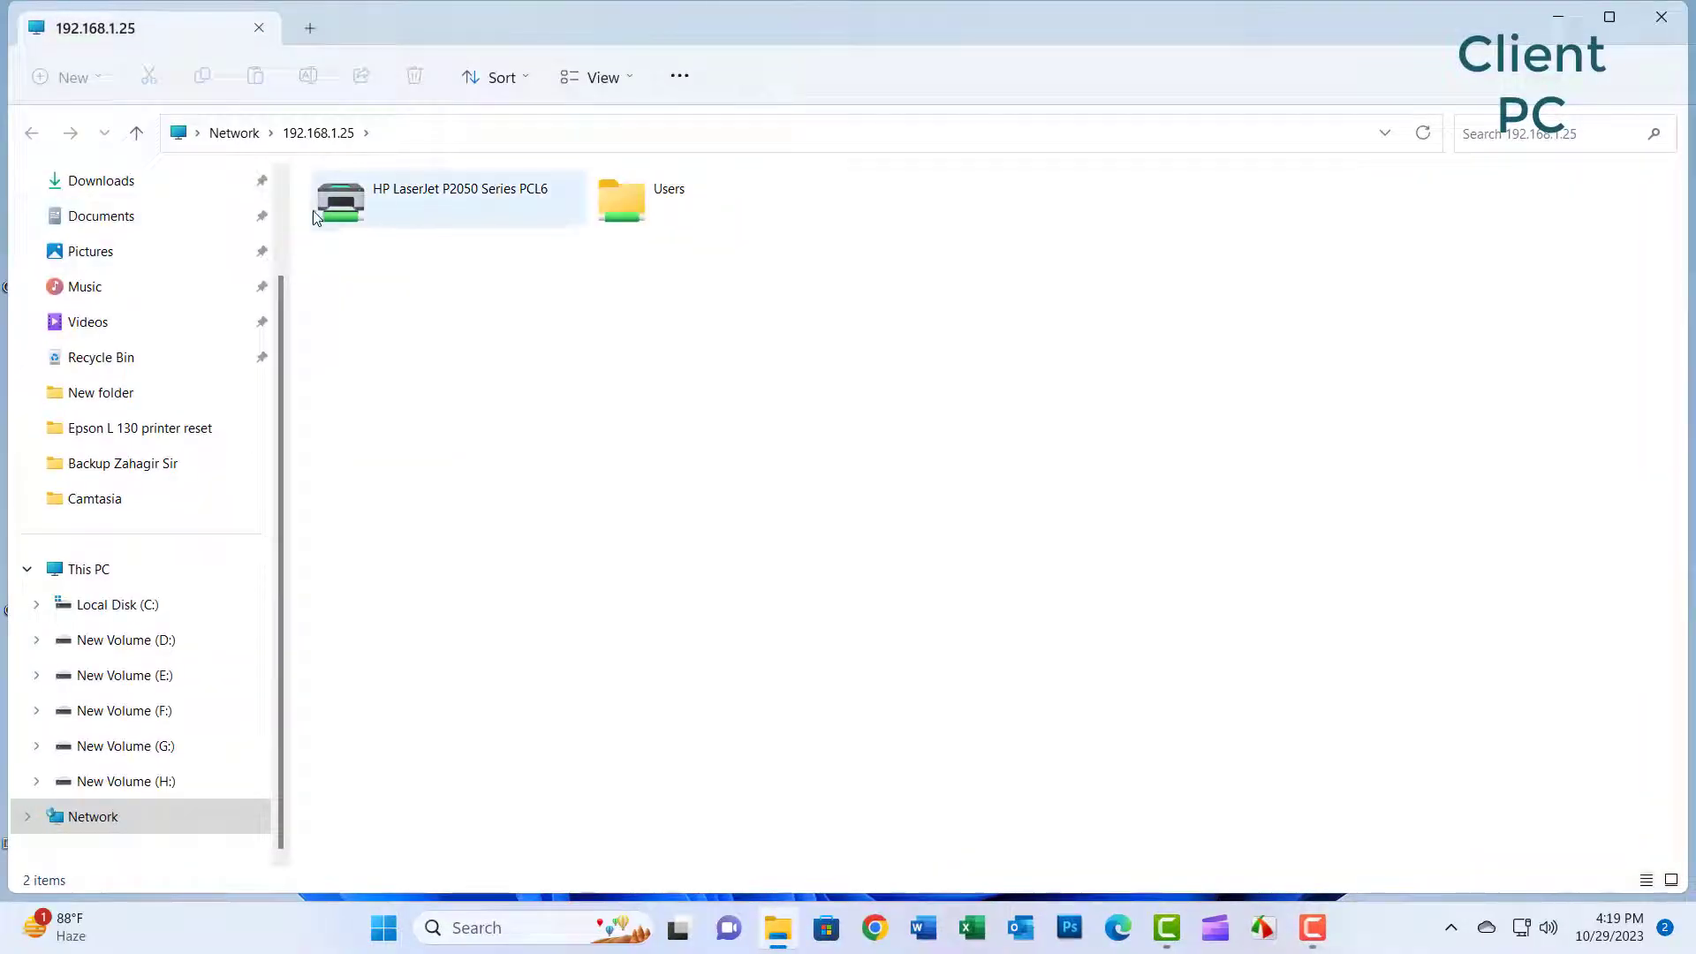
right_click(409, 203)
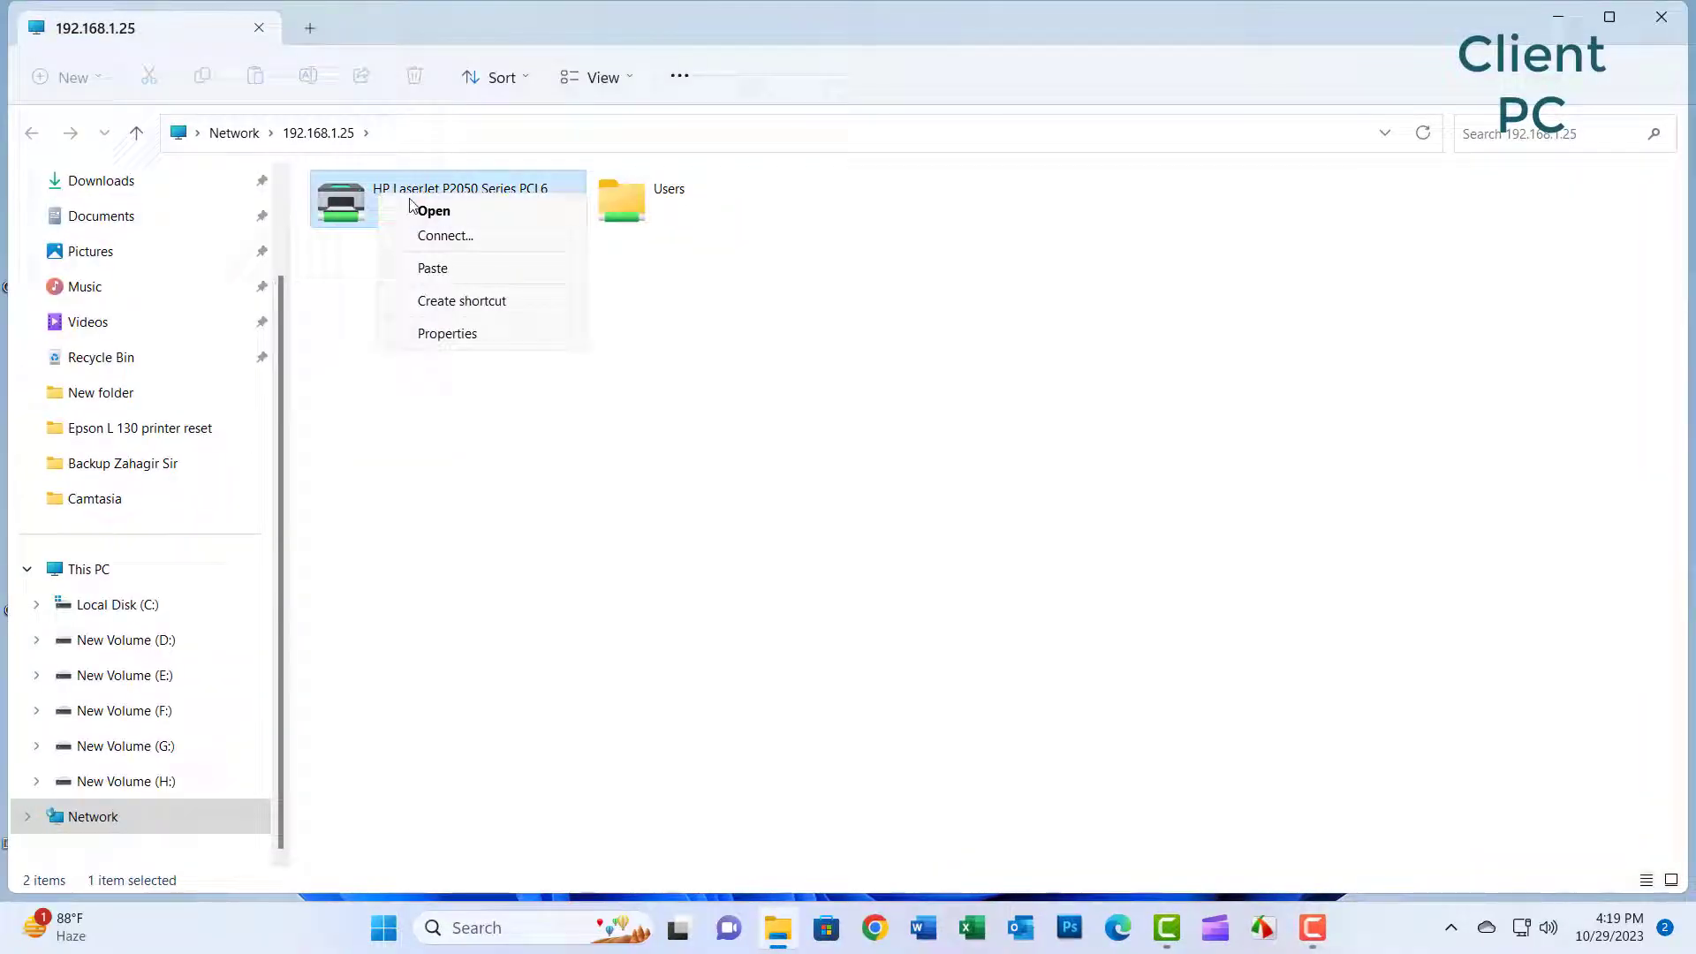
left_click(445, 238)
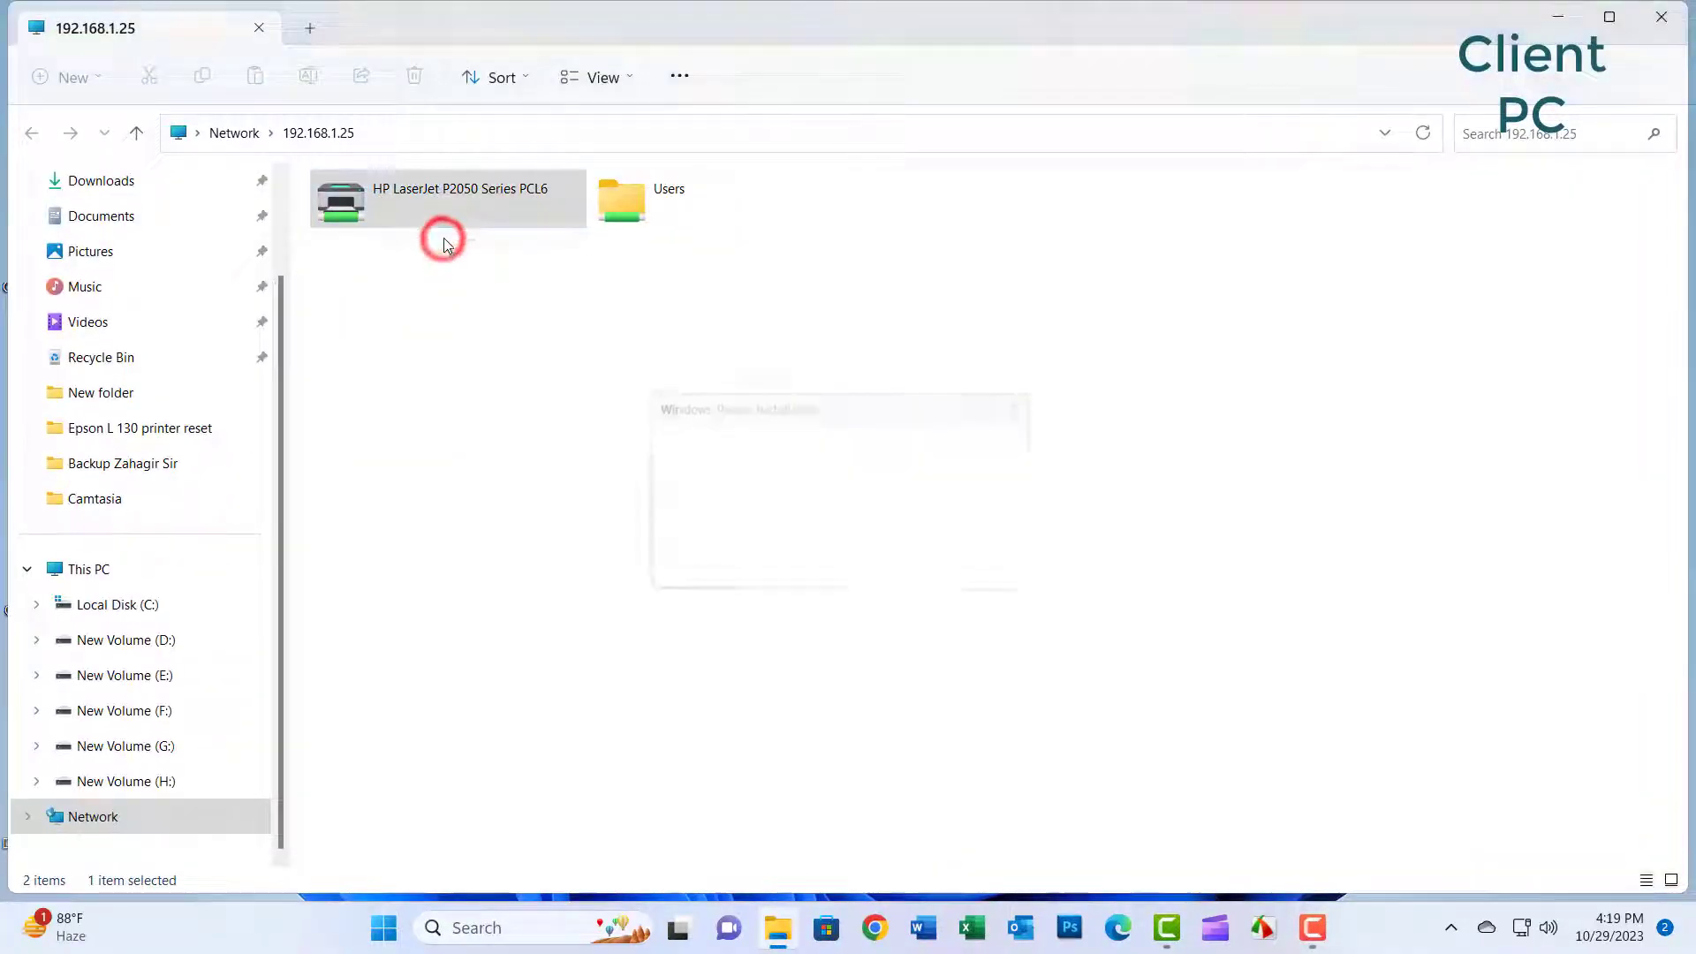
left_click(1658, 19)
- Go from Control Panel's Devices and Printers to Settings' Printers & scanners, showing HP LaserJet P2050 as default
double_click(41, 256)
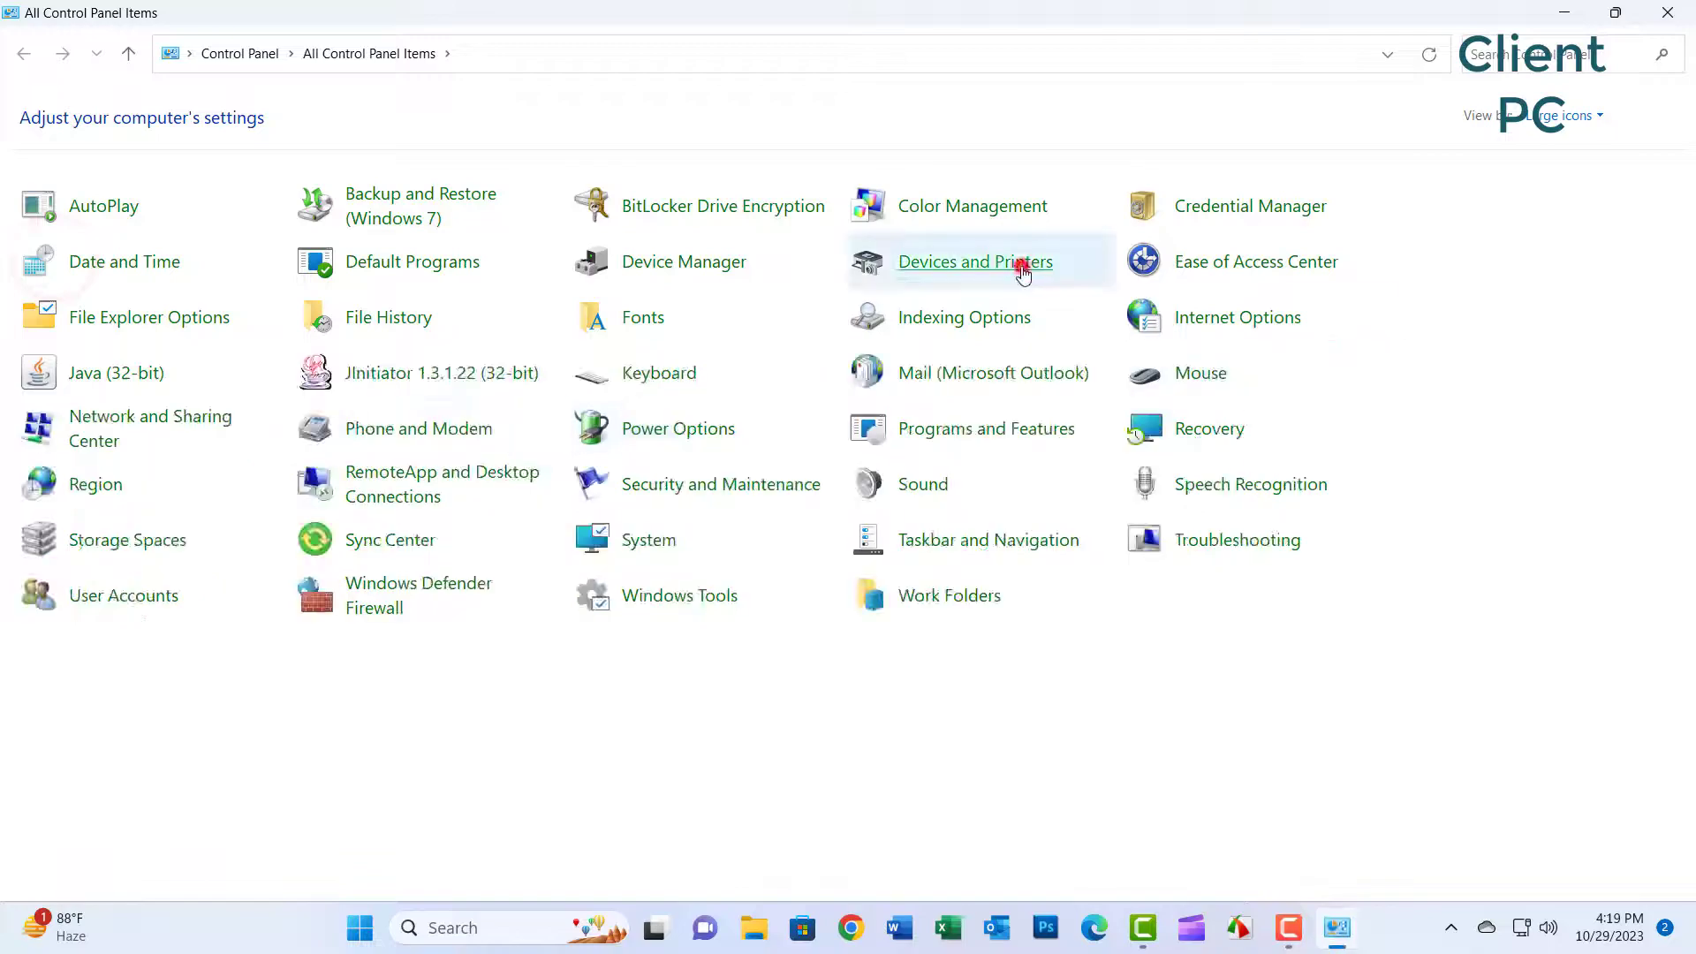
left_click(1021, 274)
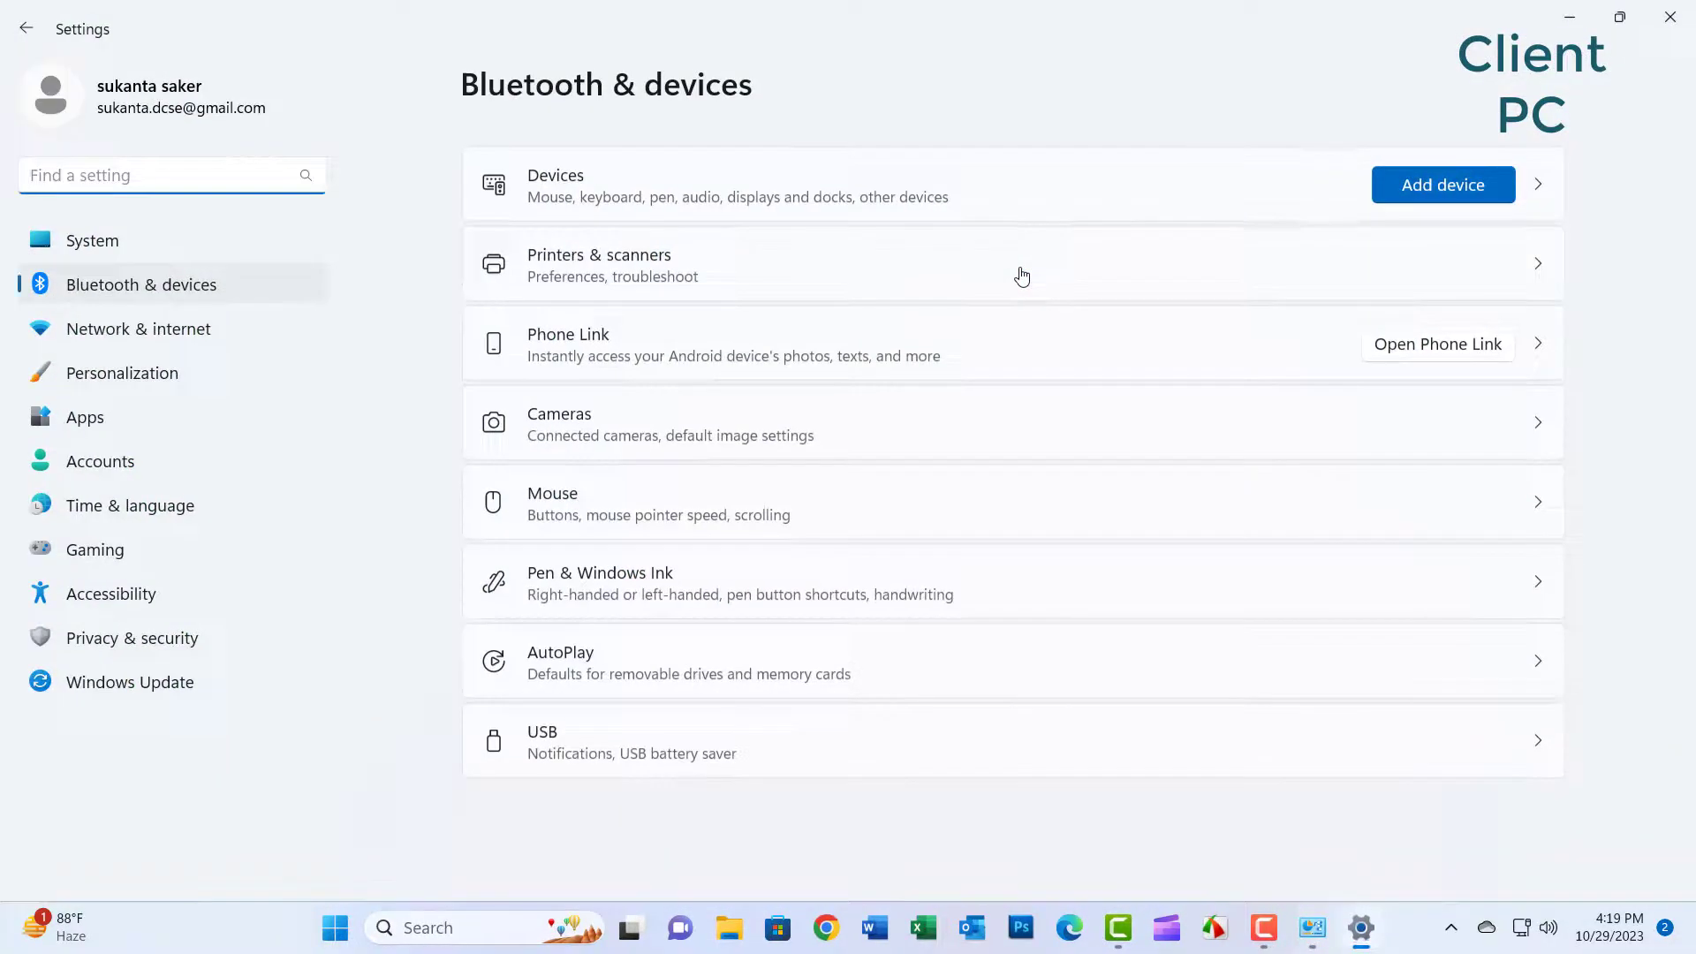
left_click(633, 284)
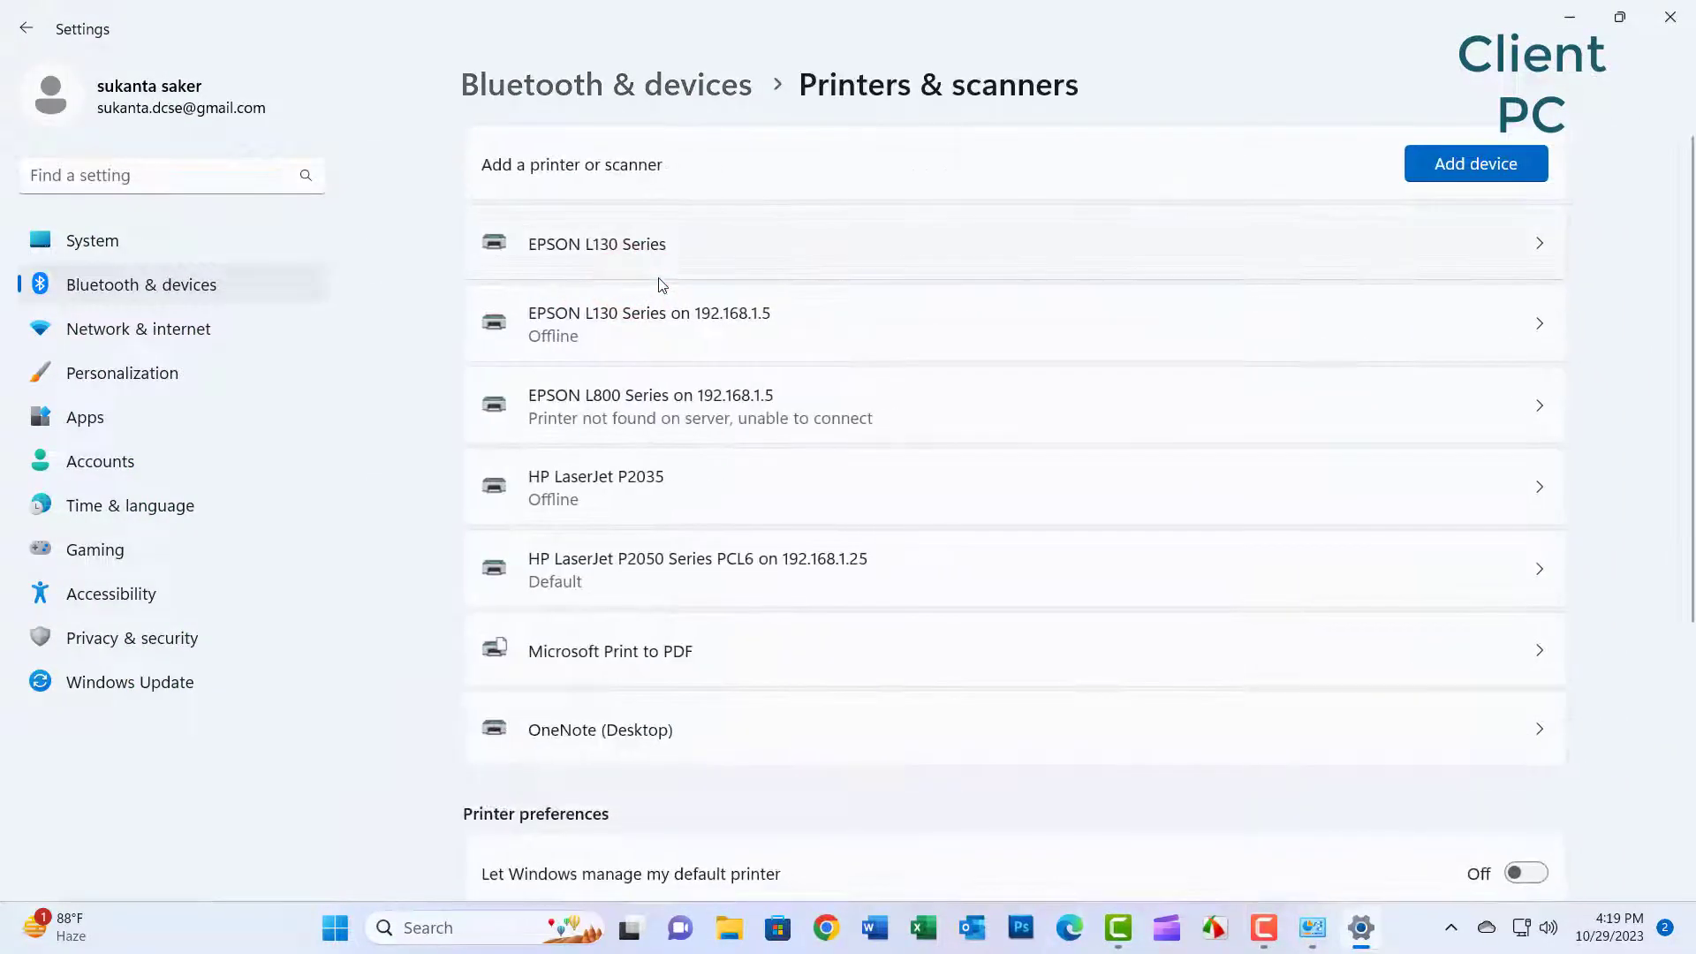